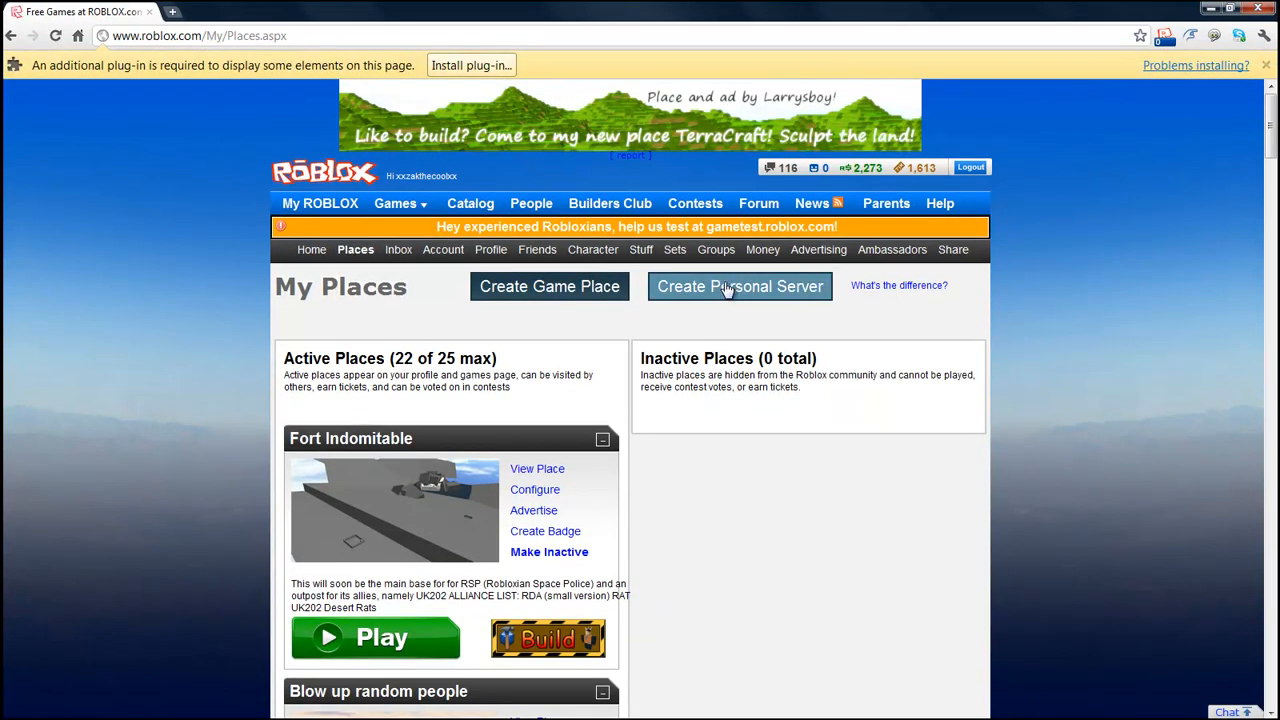
Start creating a new game place and name it "Youtube tutorial place"
click(561, 295)
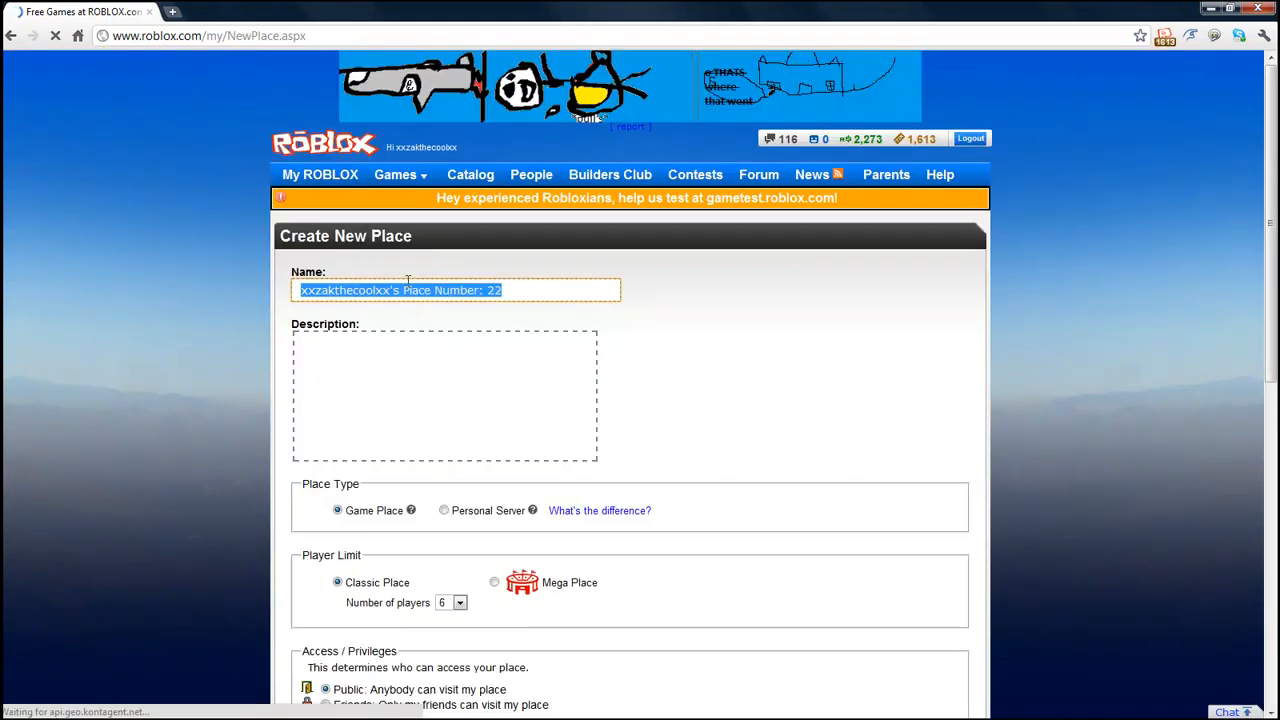
mouse_move(524, 296)
mouse_down()
mouse_move(274, 272)
mouse_move(517, 289)
mouse_up()
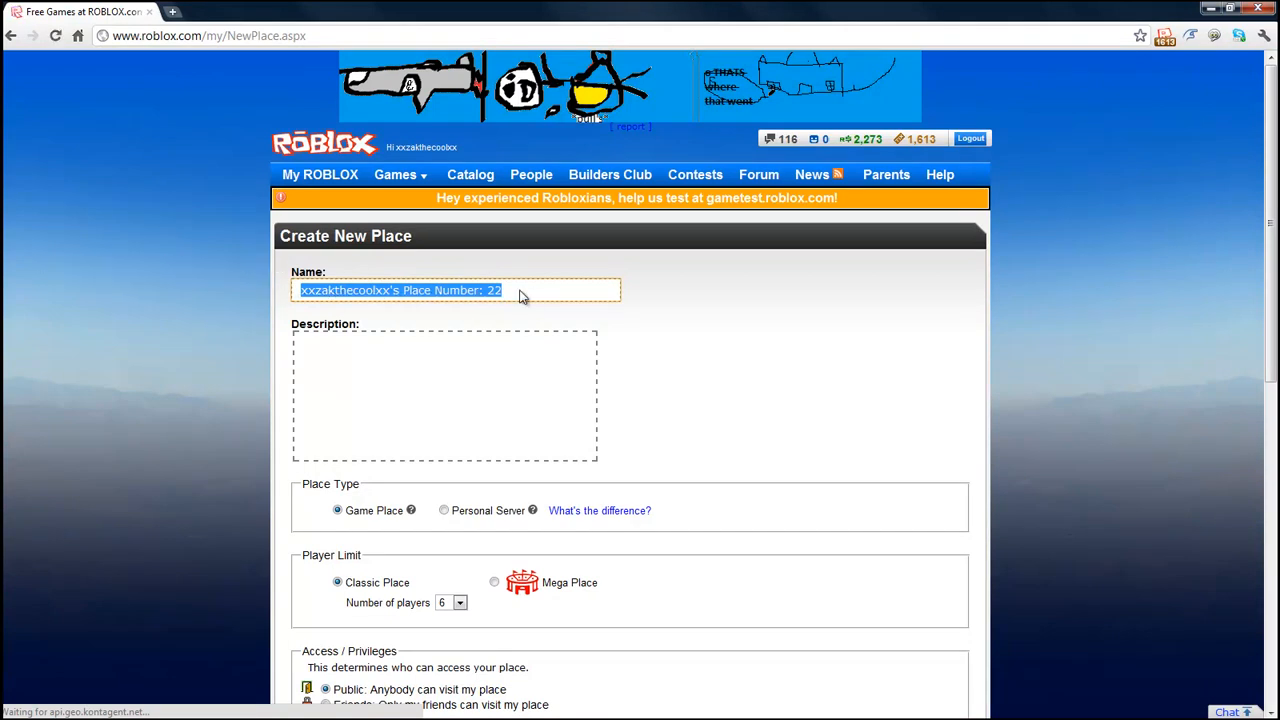
click(519, 290)
key(BackSpace)
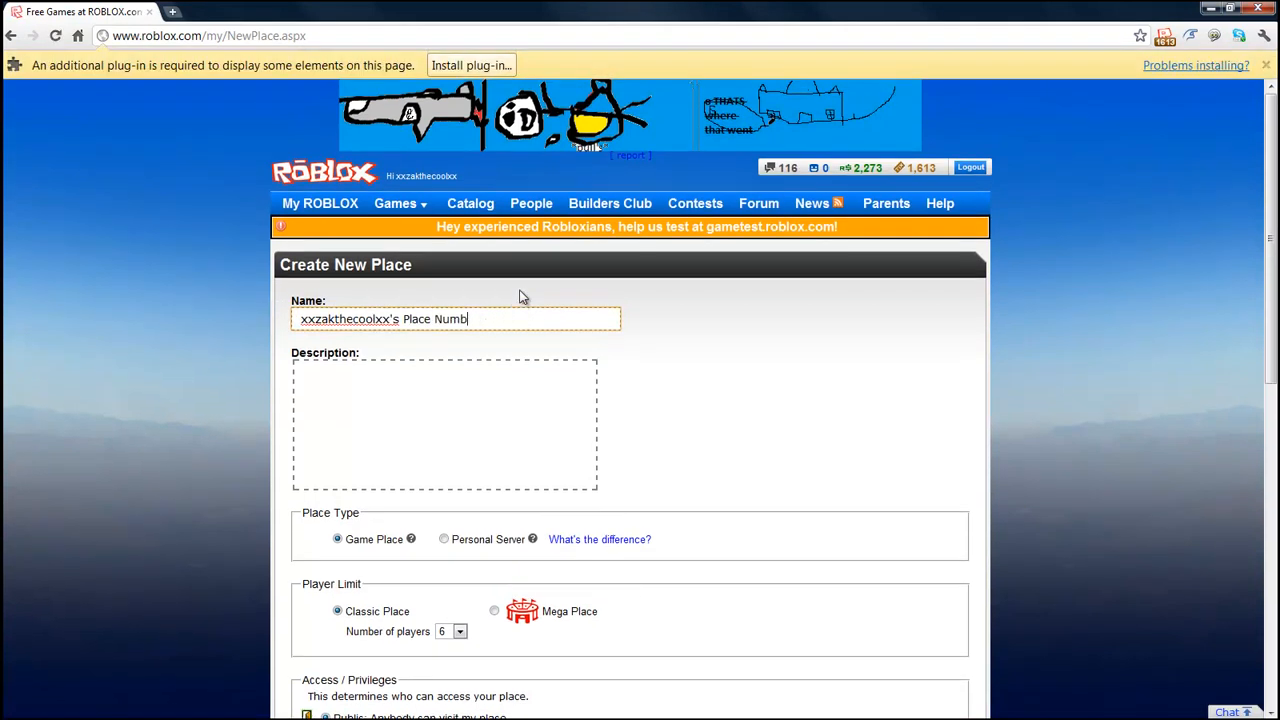
key(BackSpace)
key(BackSpace)
key(BackSpace)
key(BackSpace)
key(BackSpace)
key(BackSpace)
key(BackSpace)
key(BackSpace)
key(BackSpace)
key(BackSpace)
key(BackSpace)
key(BackSpace)
key(BackSpace)
key(BackSpace)
key(BackSpace)
key(BackSpace)
key(BackSpace)
key(BackSpace)
key(BackSpace)
key(BackSpace)
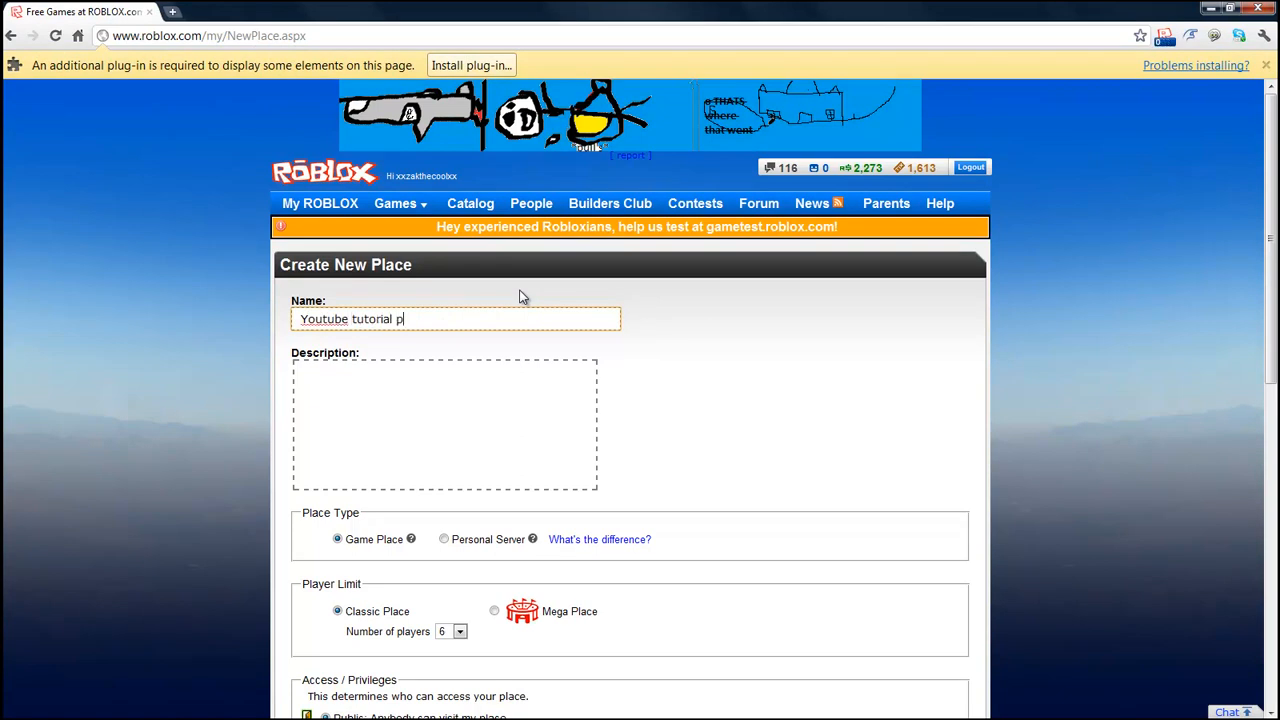
Set the new place's player limit type to Mega Place
scroll(380, 448, down, 3)
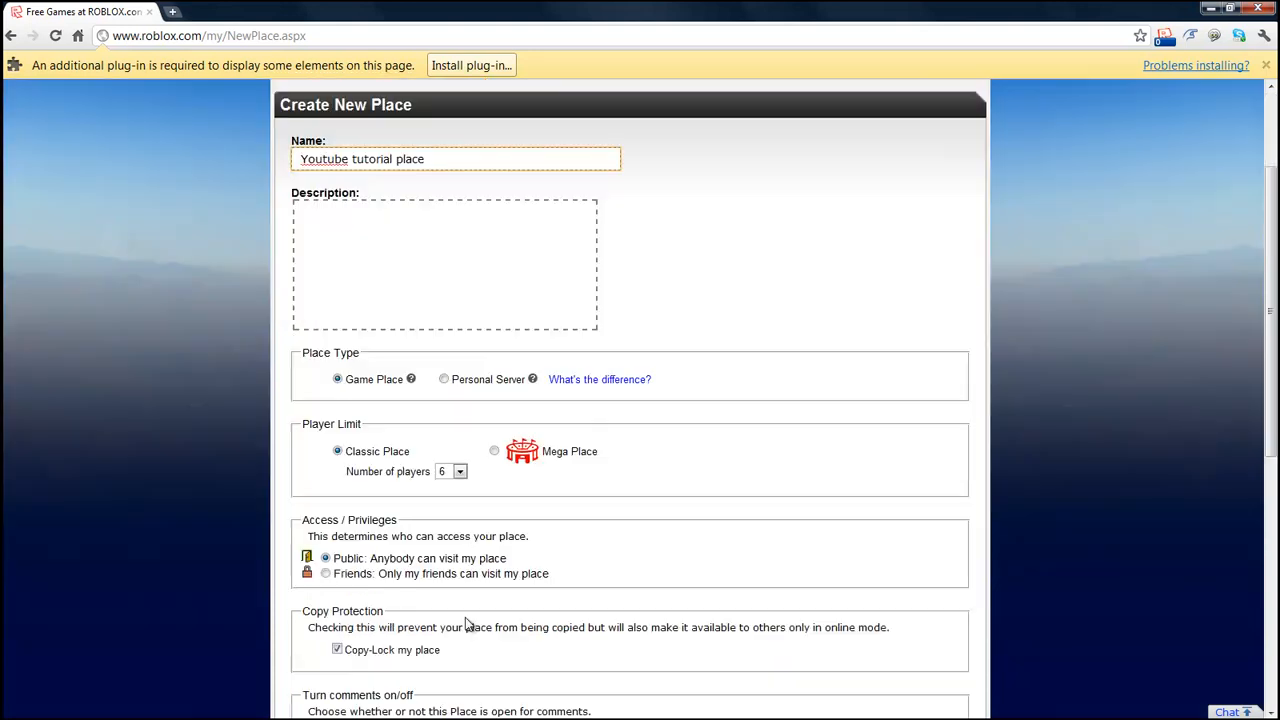
scroll(345, 386, down, 2)
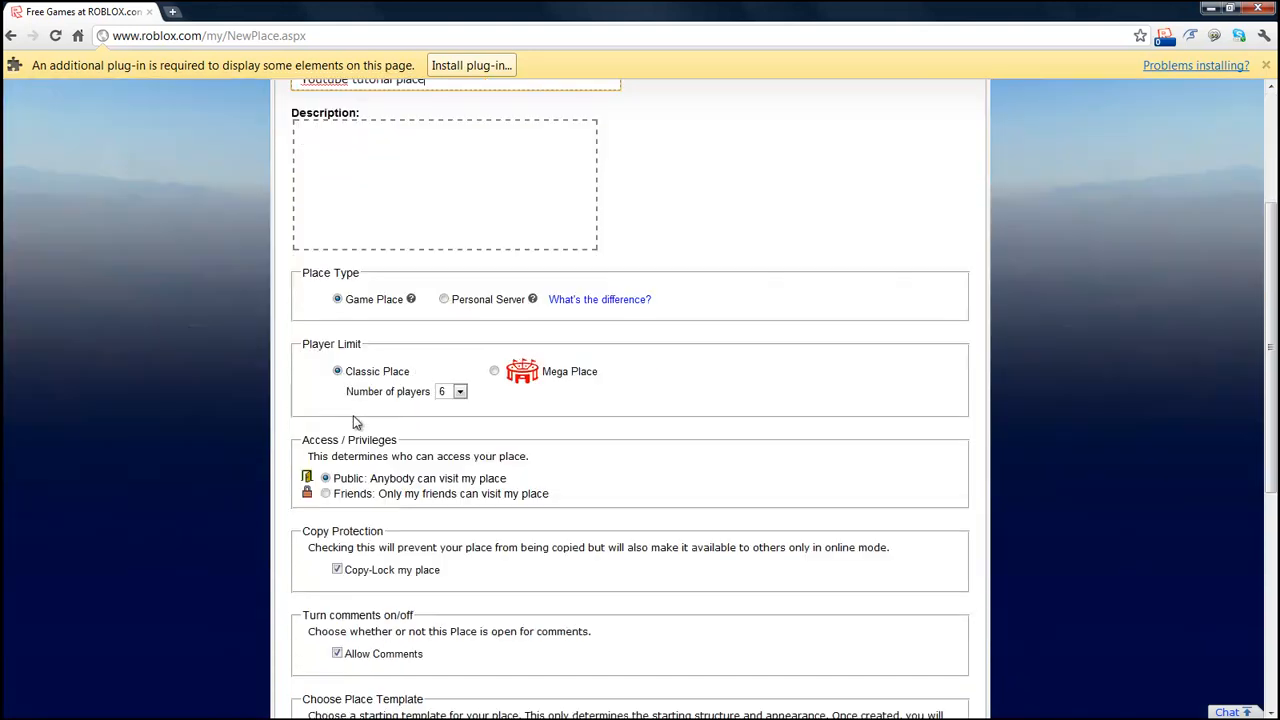
click(494, 372)
Choose the Empty Baseplate template for the new place and create it
scroll(166, 410, down, 4)
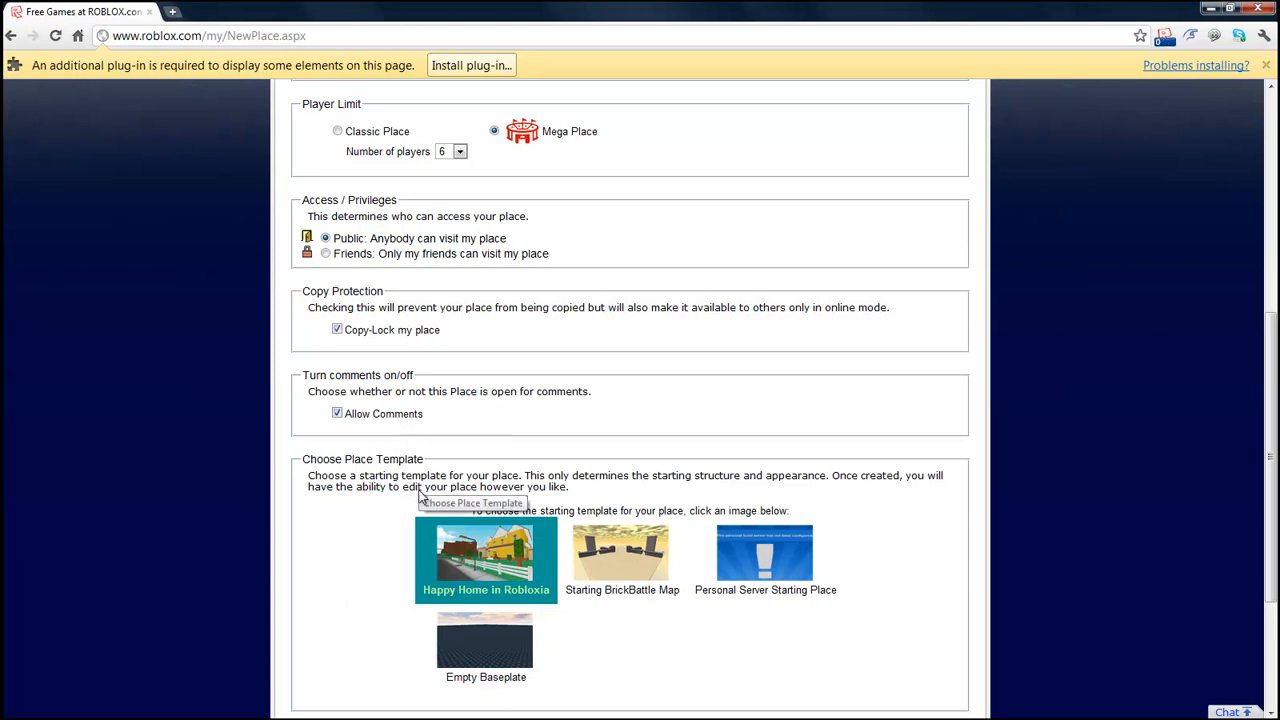
click(490, 658)
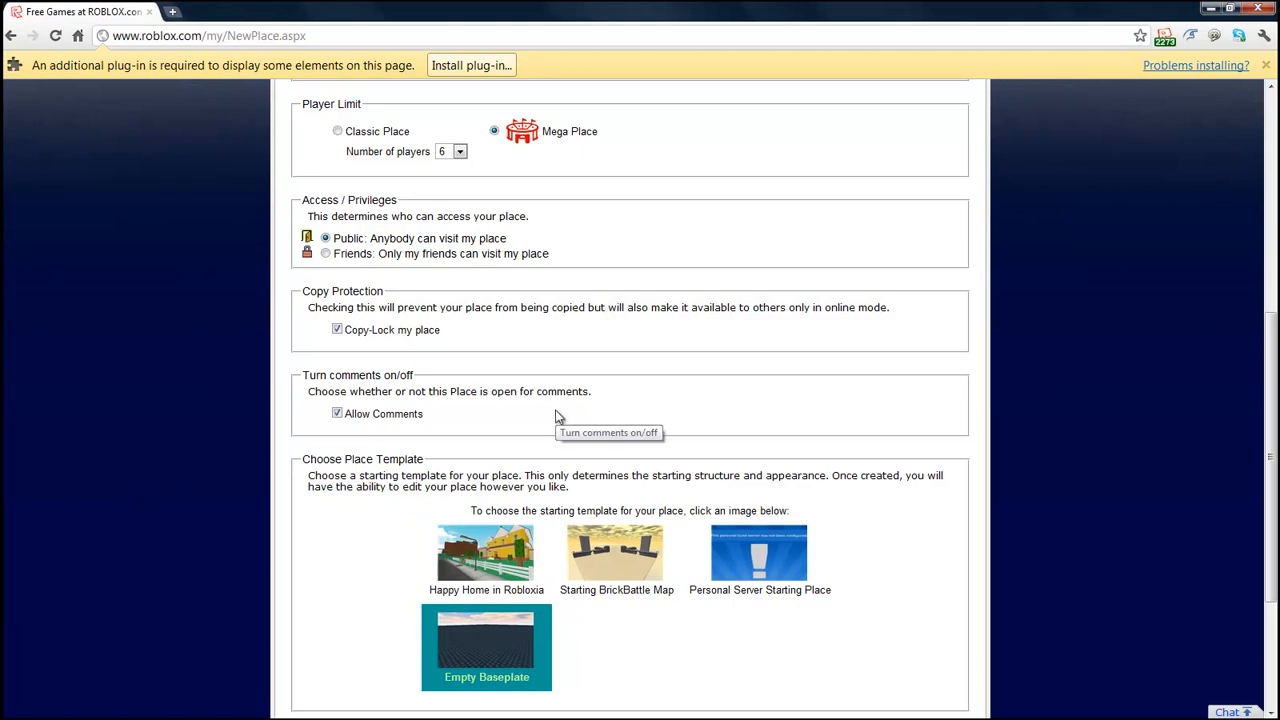
scroll(558, 415, down, 1)
scroll(558, 415, down, 2)
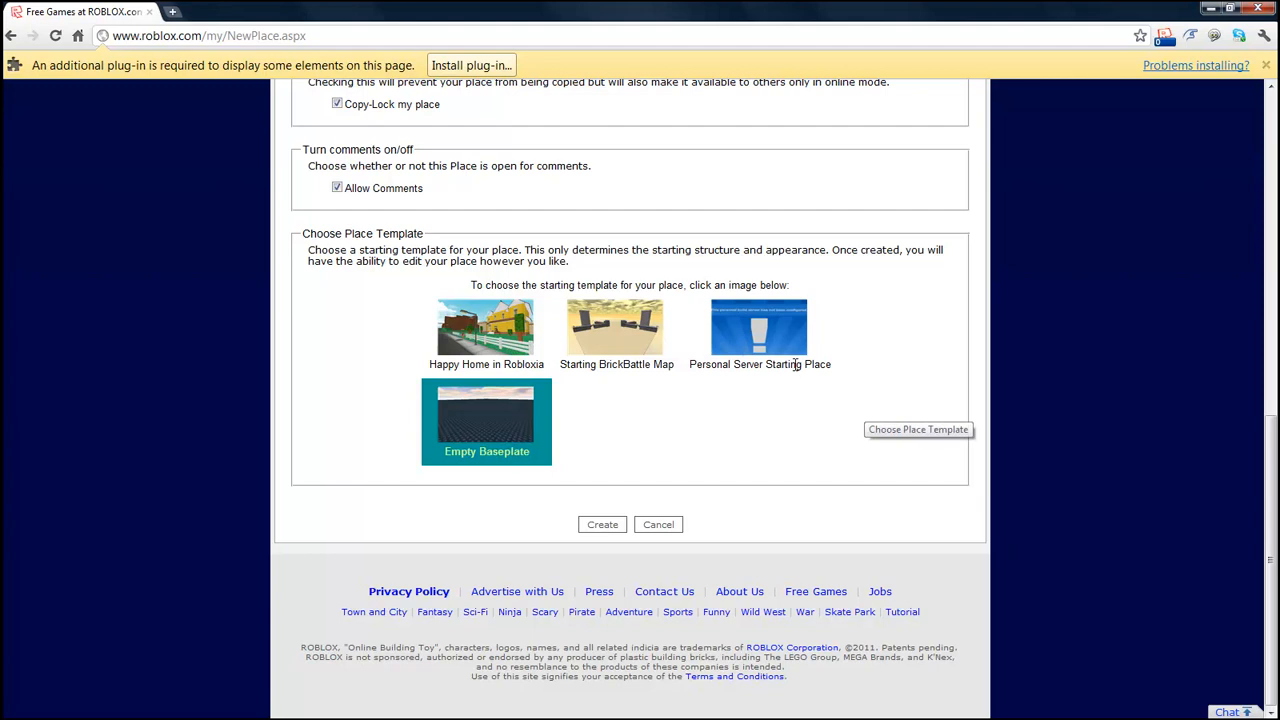
click(603, 522)
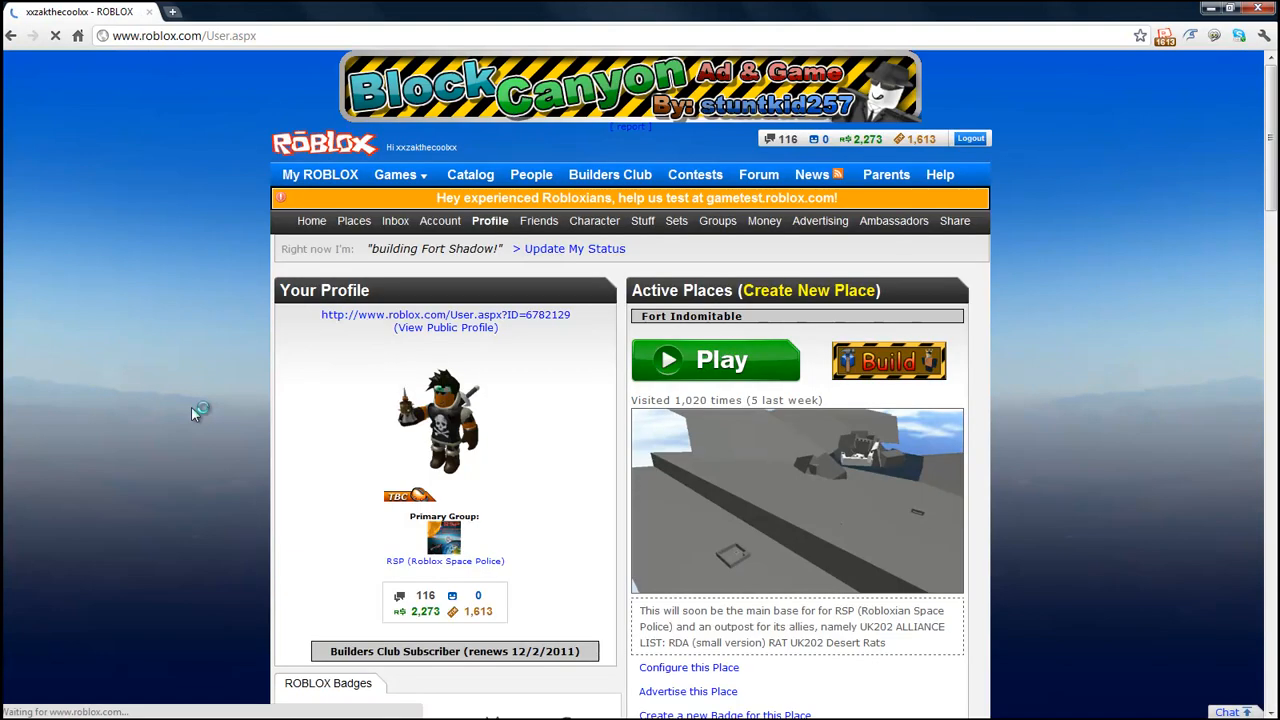
Go to page 3 of the profile's active places and expand the "Youtube tutorial place" entry
scroll(191, 407, down, 2)
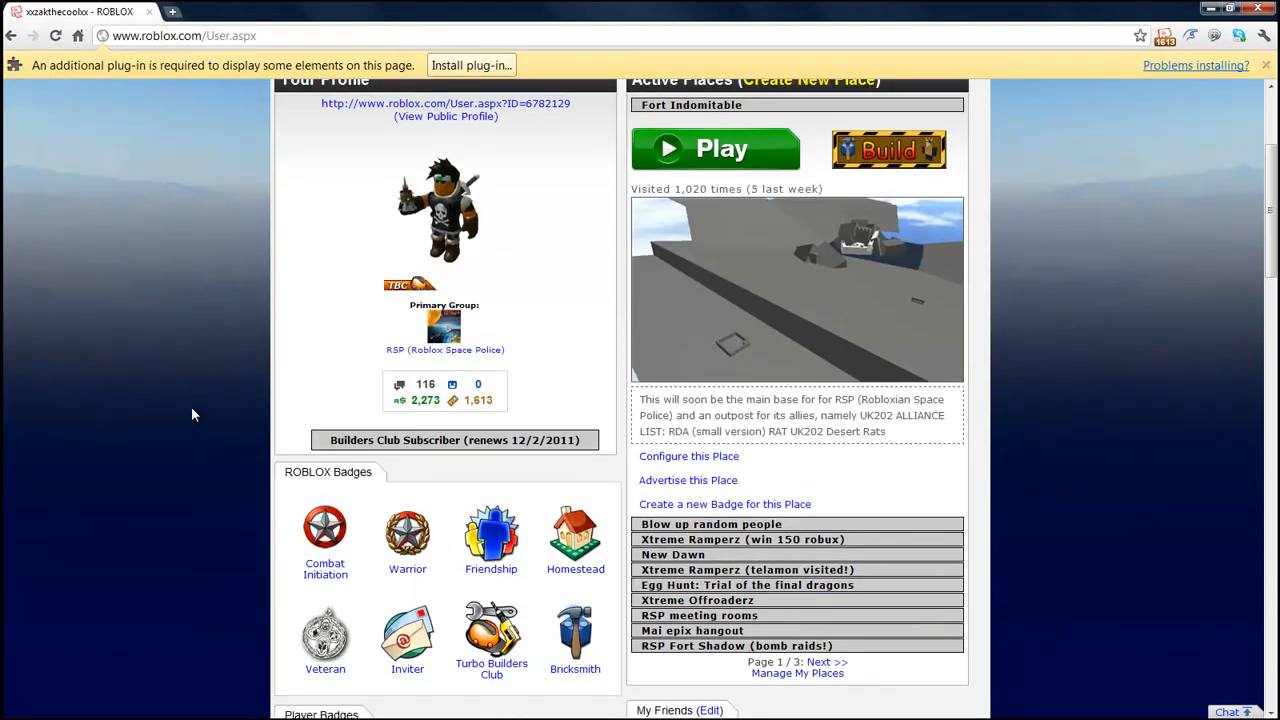
scroll(594, 212, up, 1)
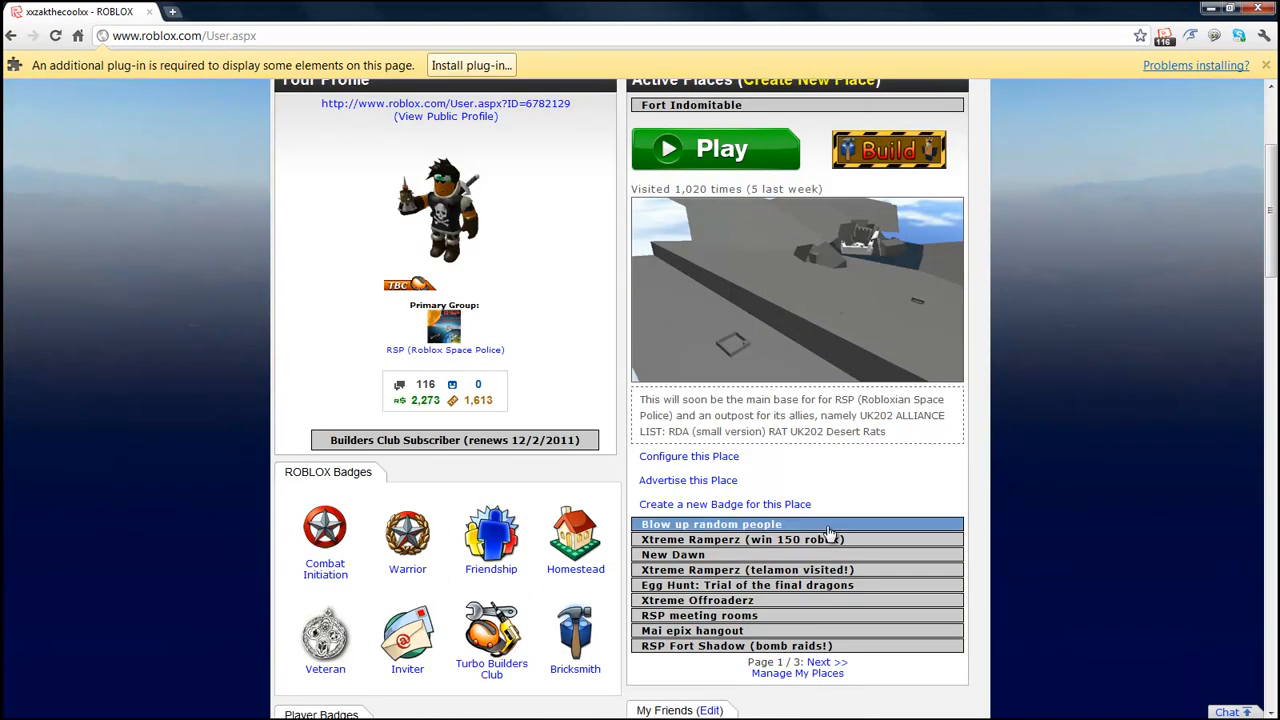
scroll(738, 471, down, 1)
click(829, 664)
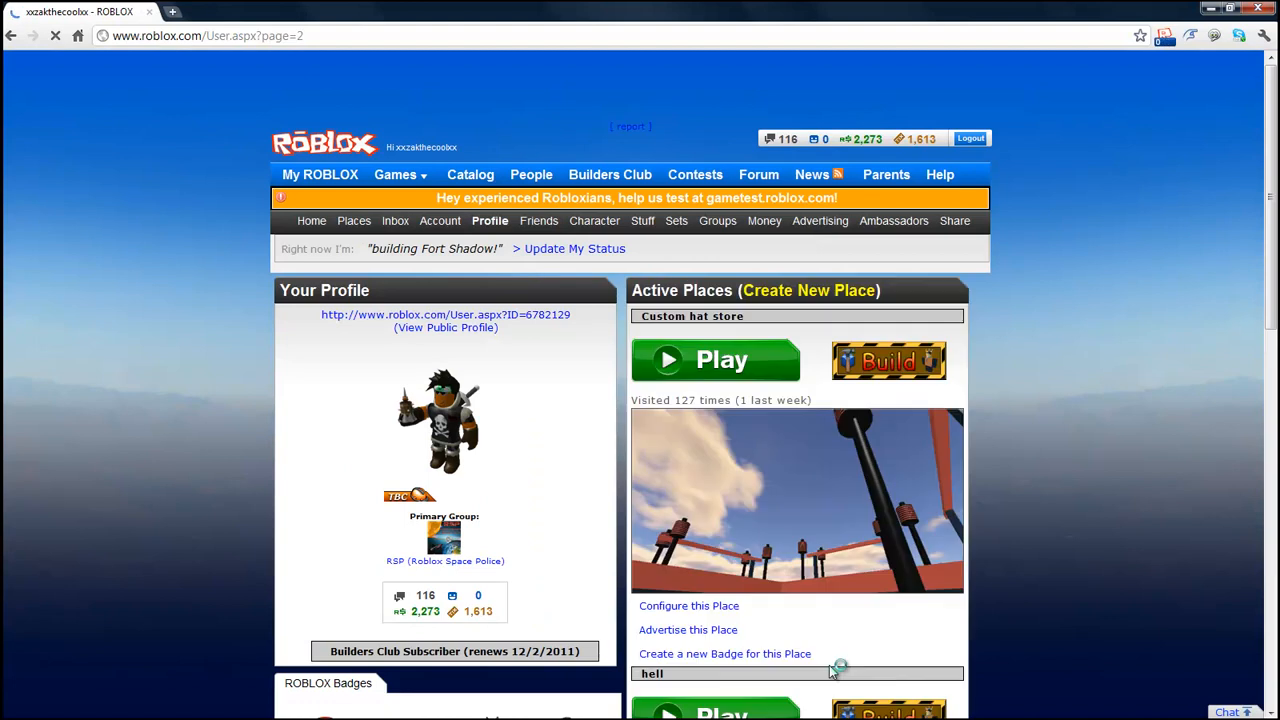
scroll(833, 670, down, 2)
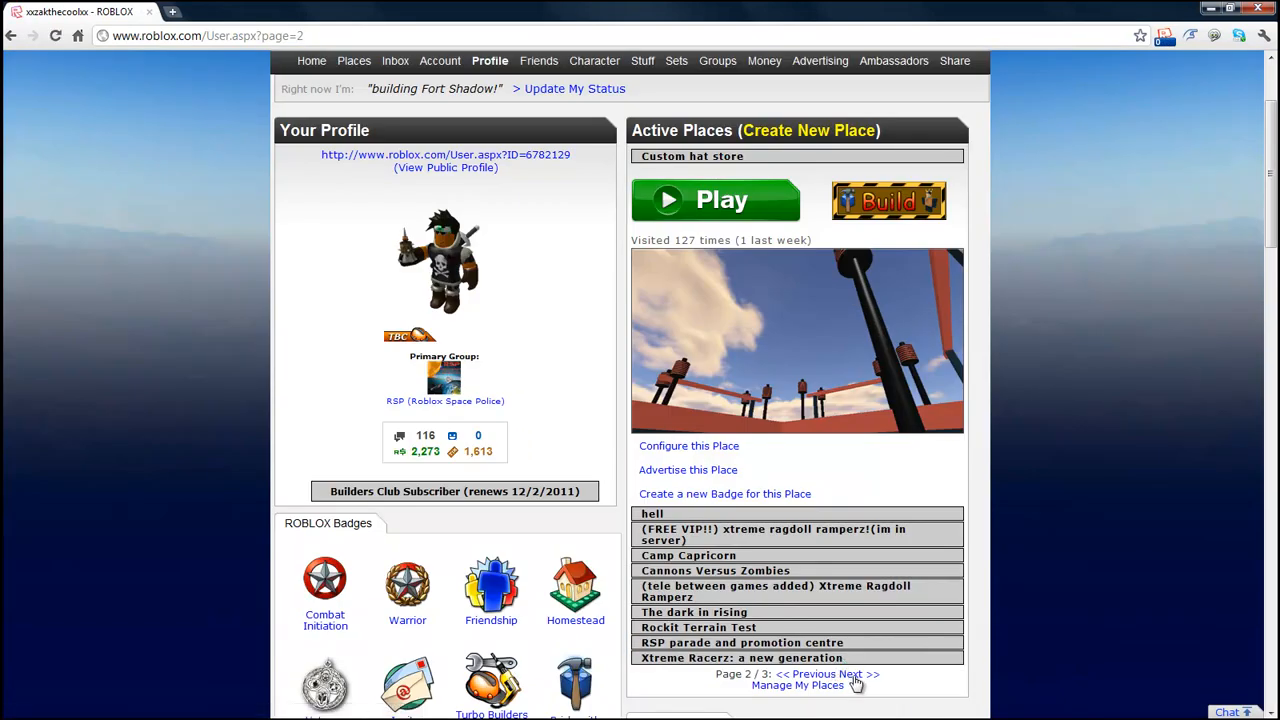
click(851, 675)
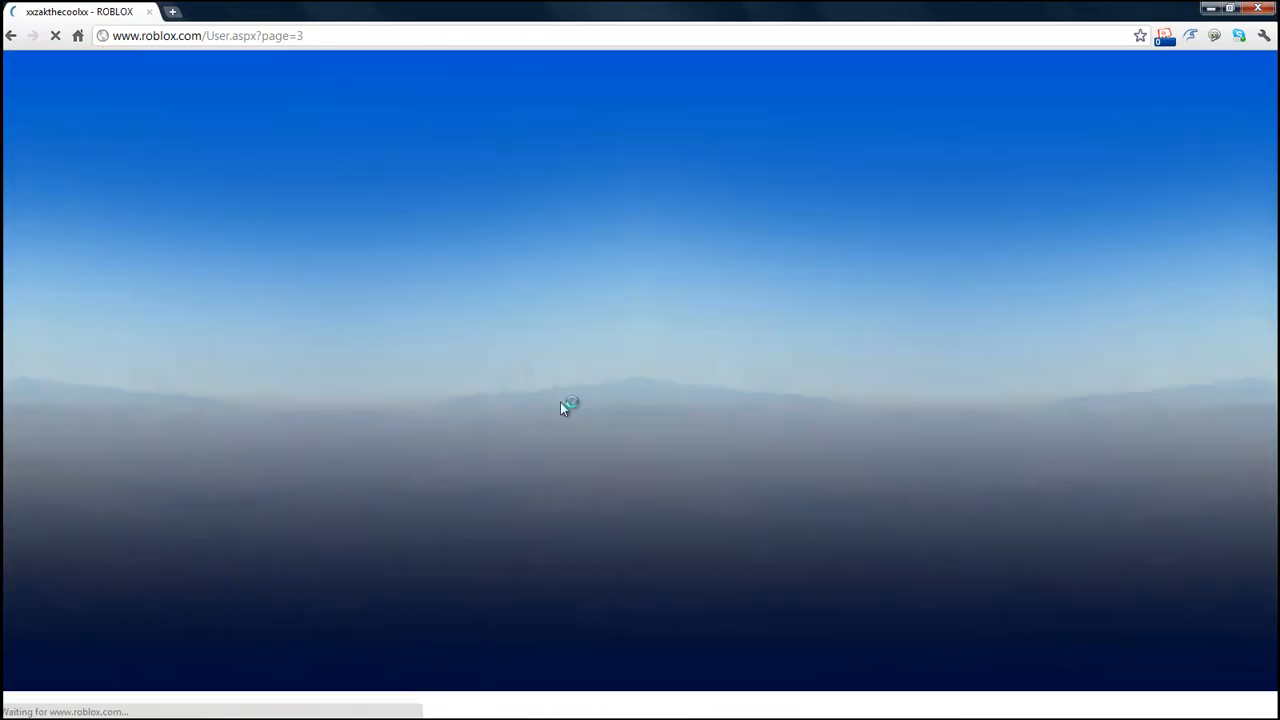
scroll(720, 560, down, 2)
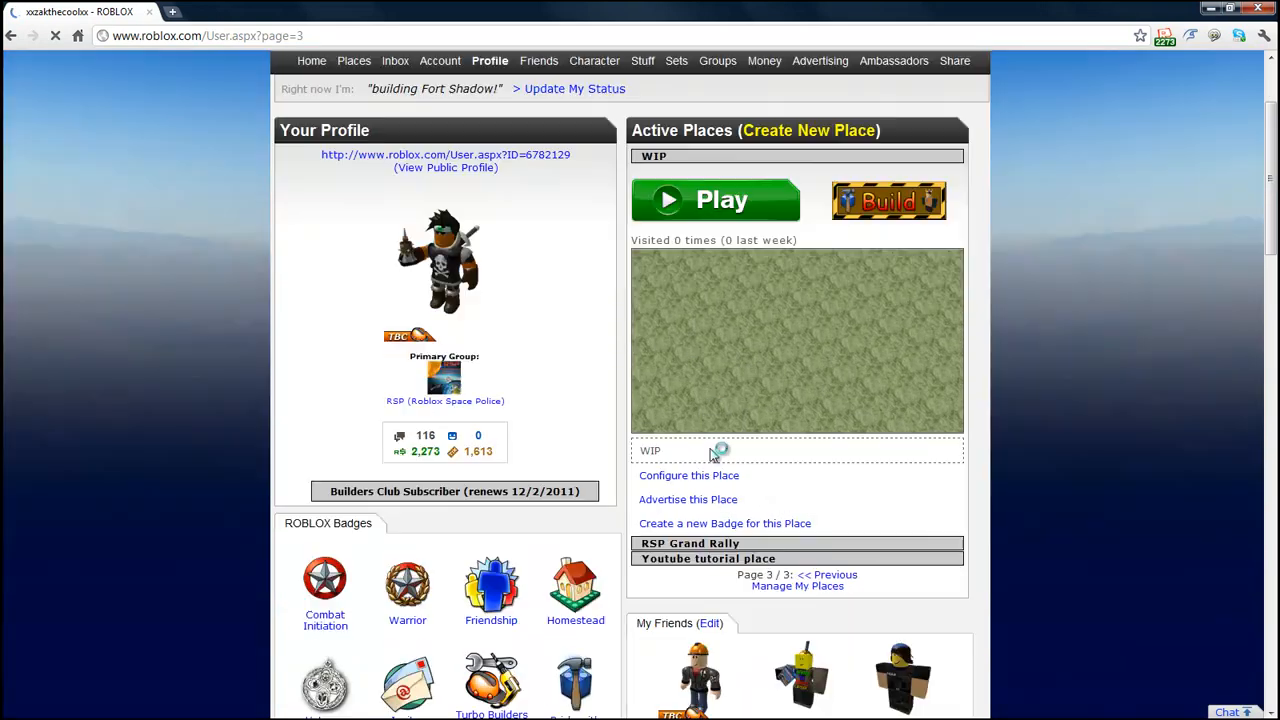
click(760, 559)
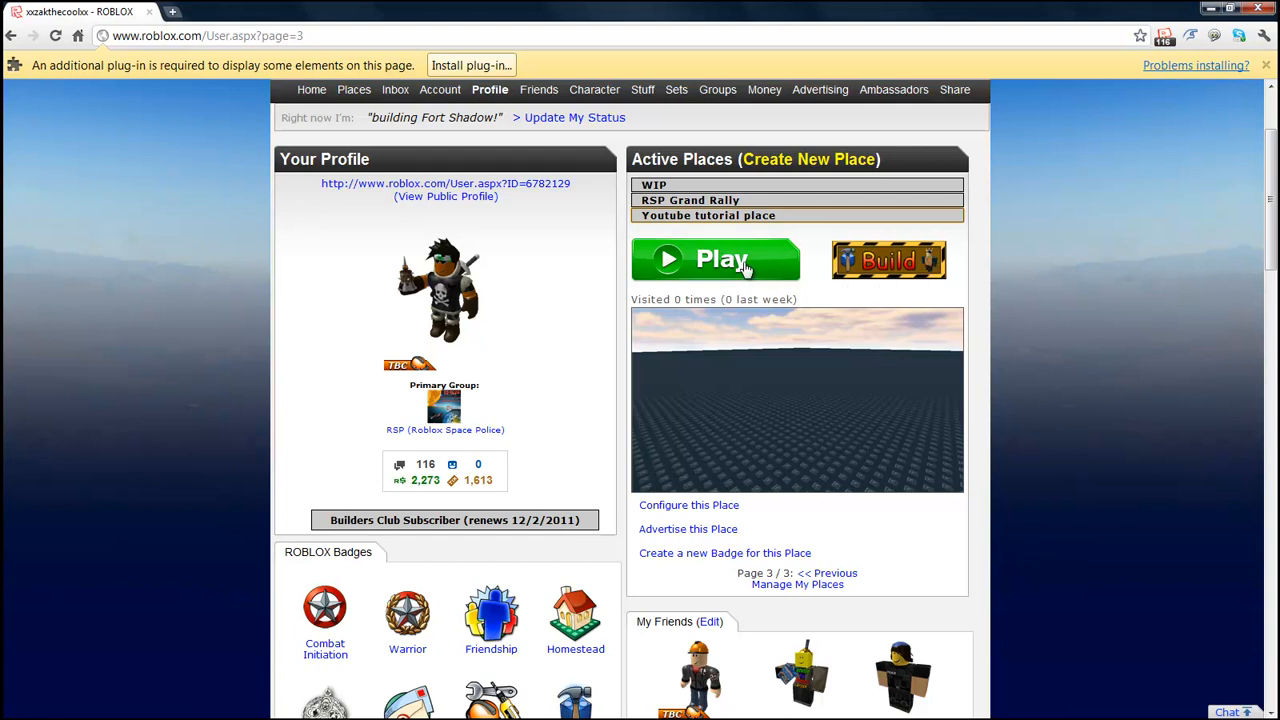
Launch "Youtube tutorial place" in Build mode and dismiss the browser's plug-in notice
click(903, 261)
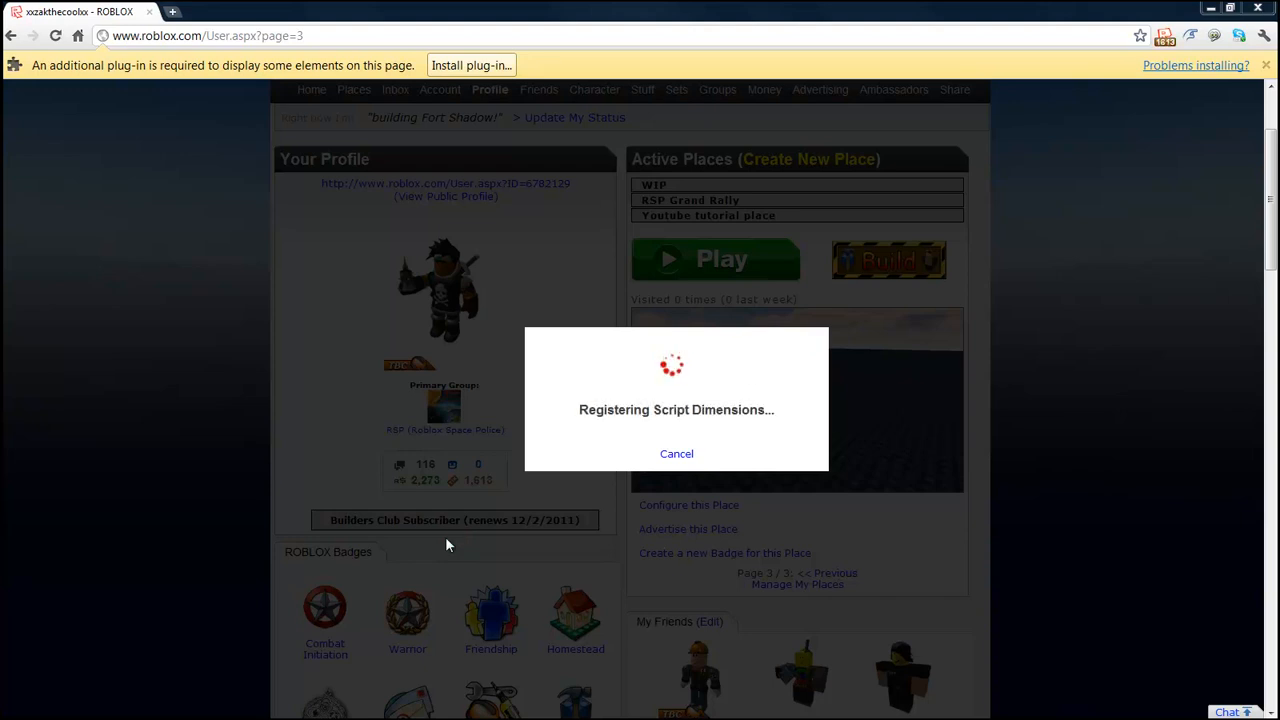
click(1266, 68)
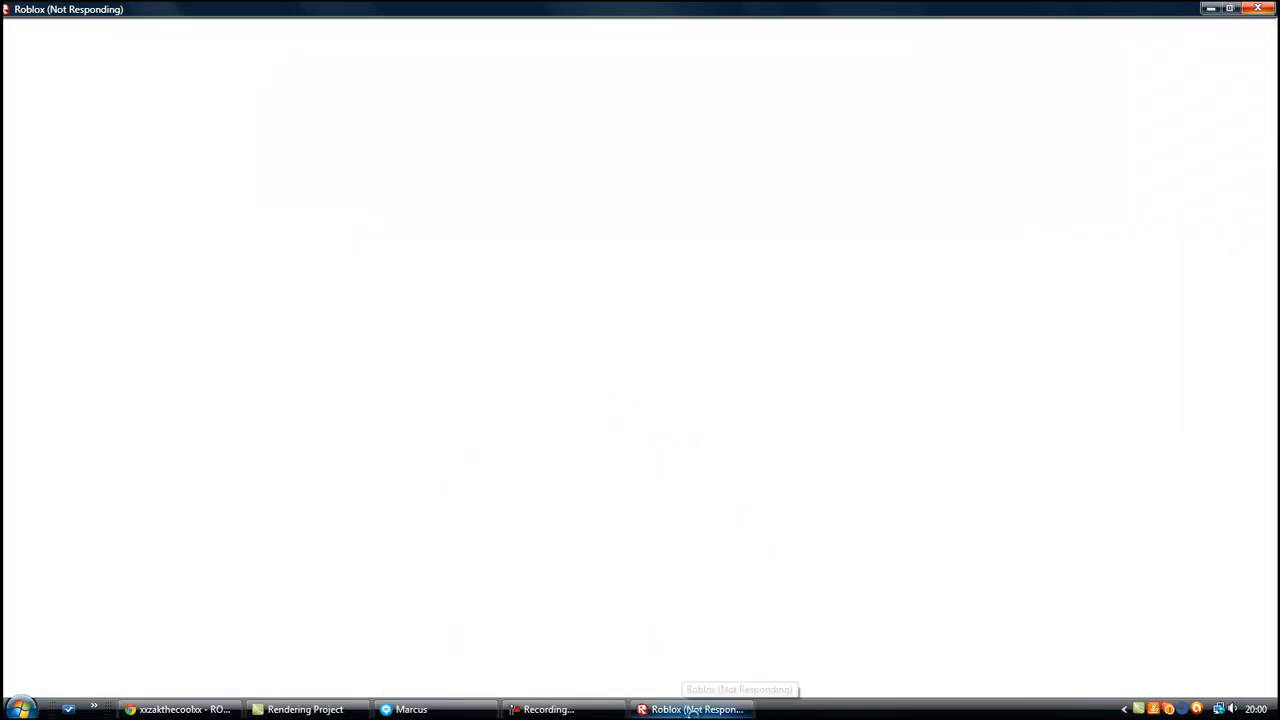
click(180, 709)
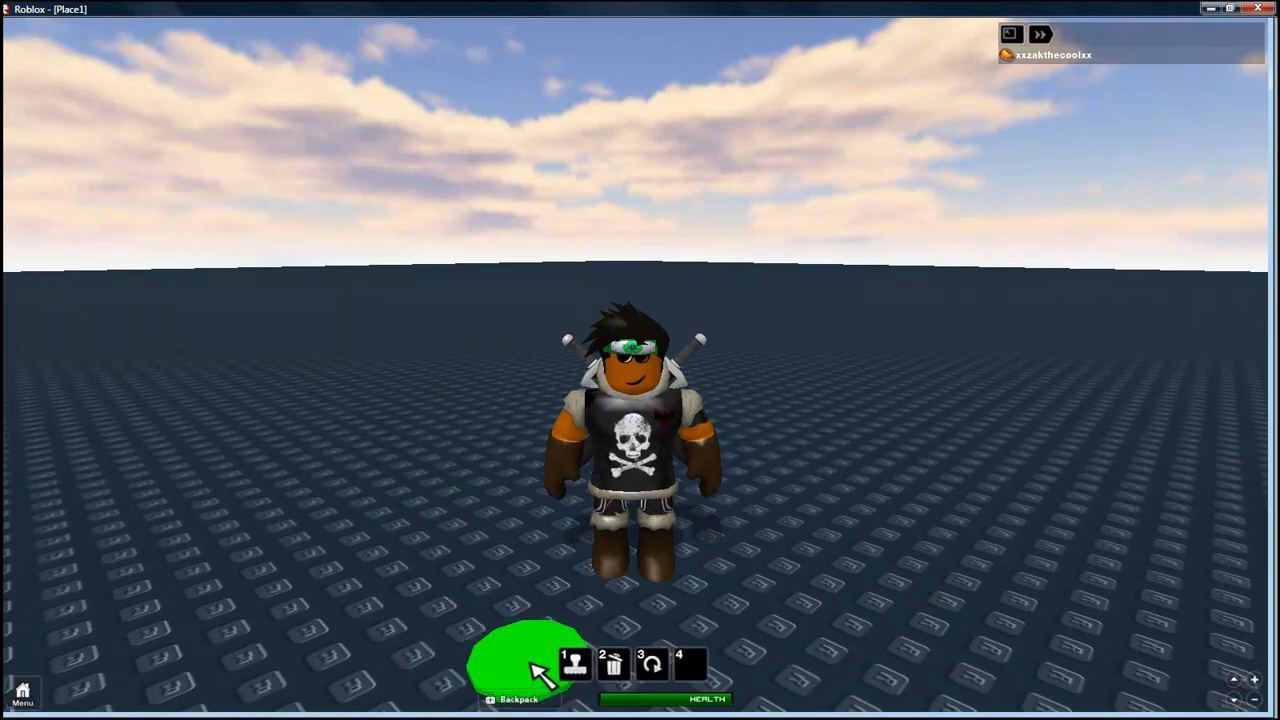
Remove the hotkeys from all six building tools in the backpack's gear list and close the backpack
key(grave)
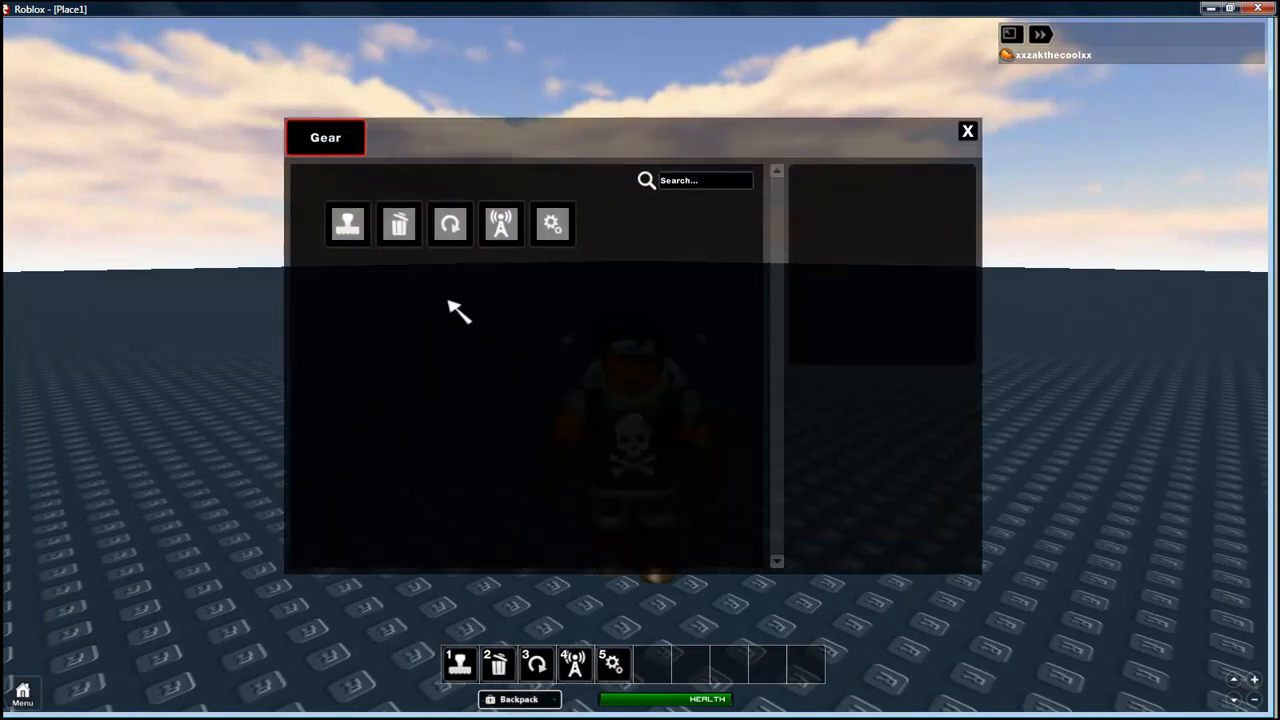
click(362, 238)
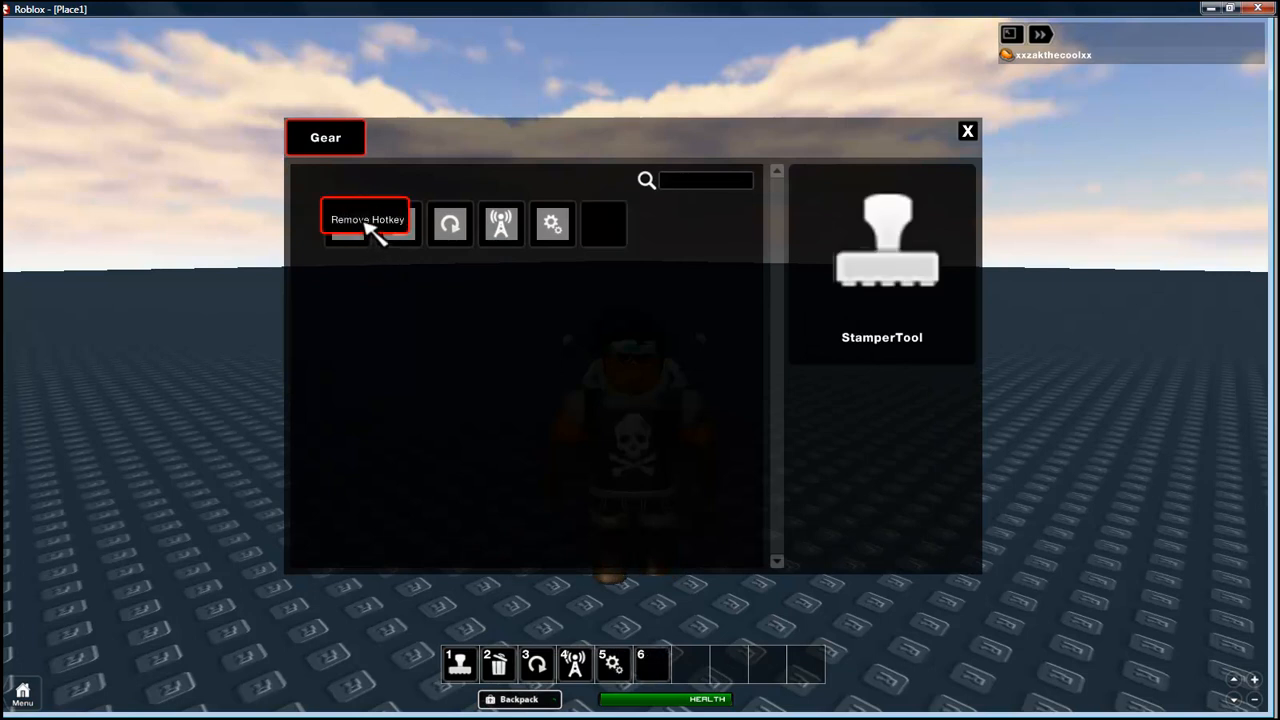
click(372, 224)
click(423, 230)
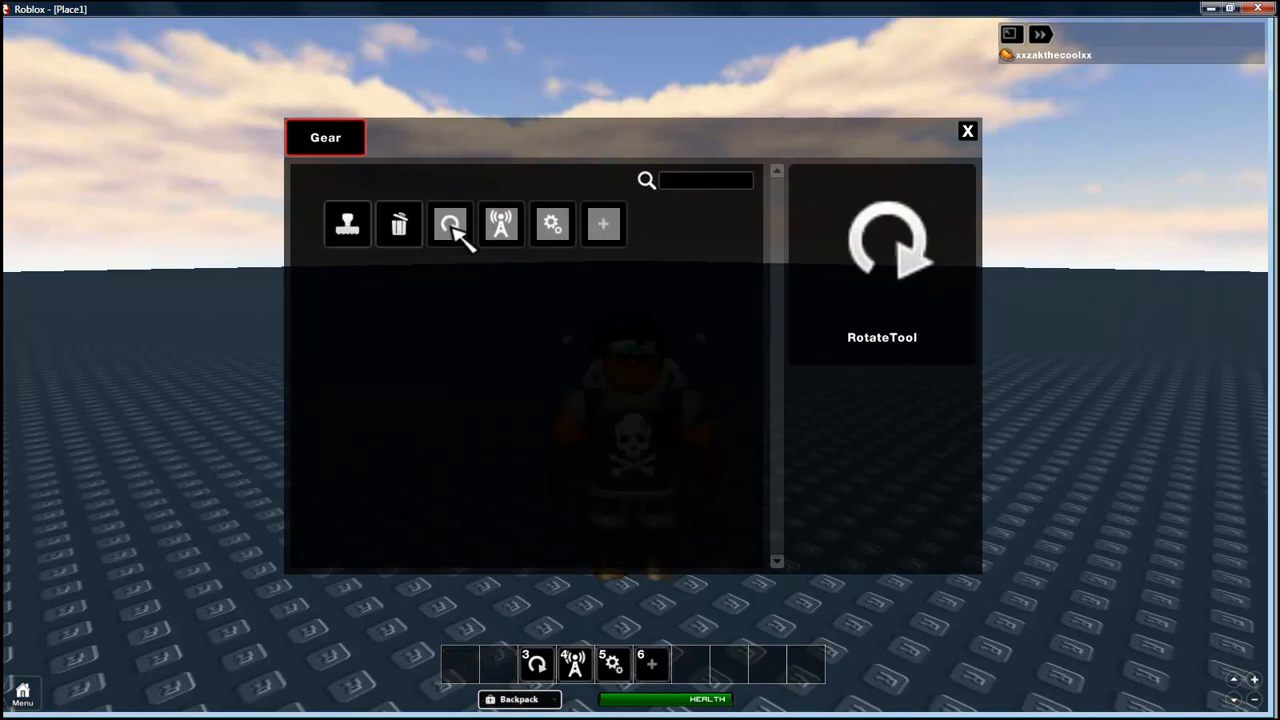
click(481, 226)
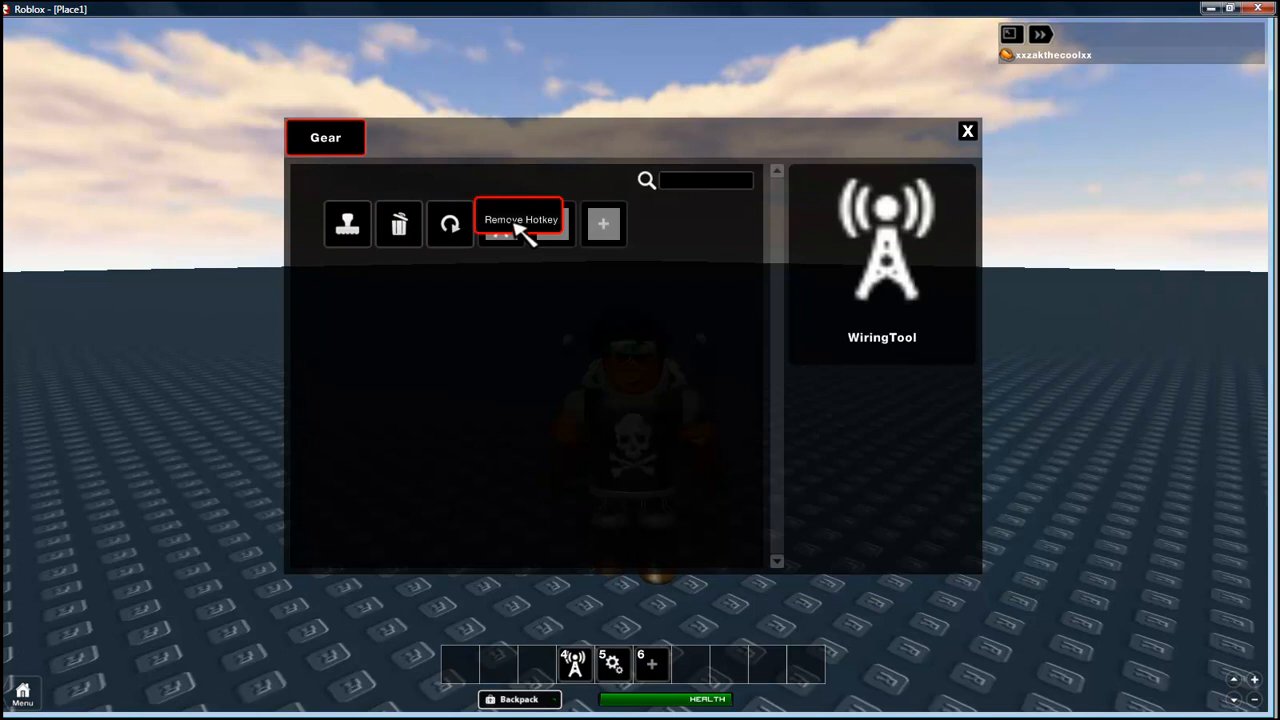
click(522, 228)
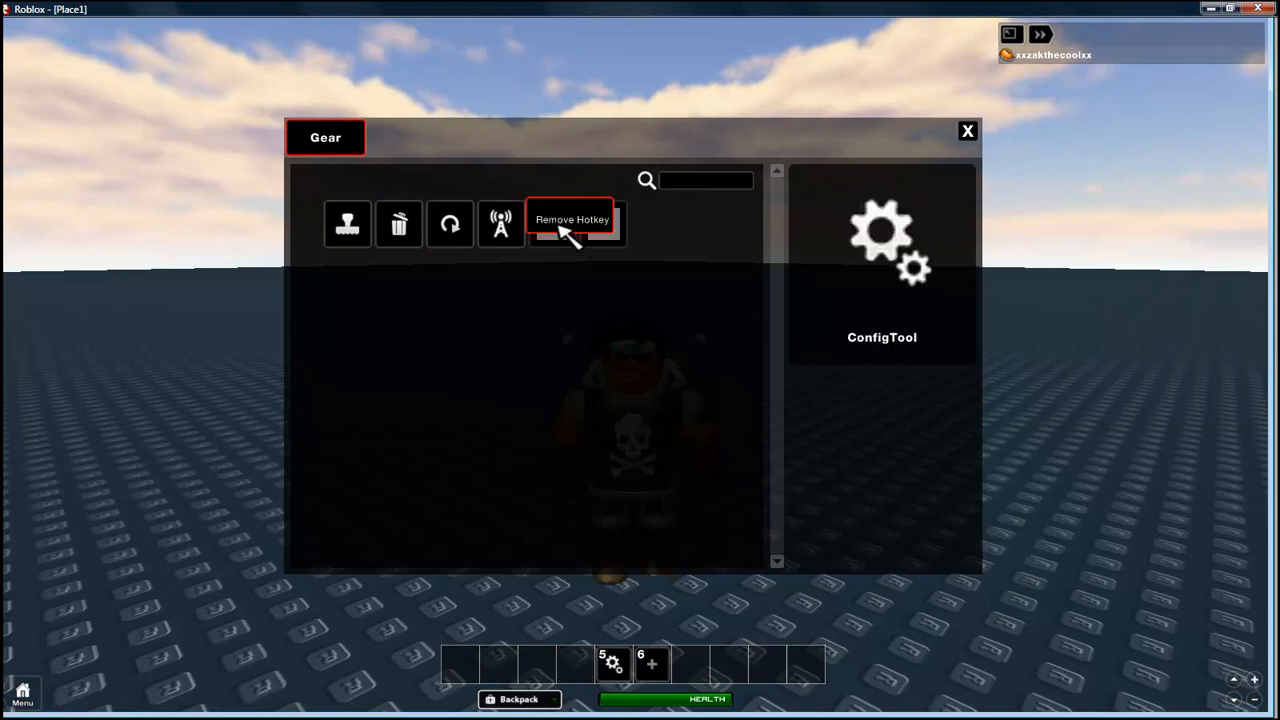
click(568, 232)
click(622, 222)
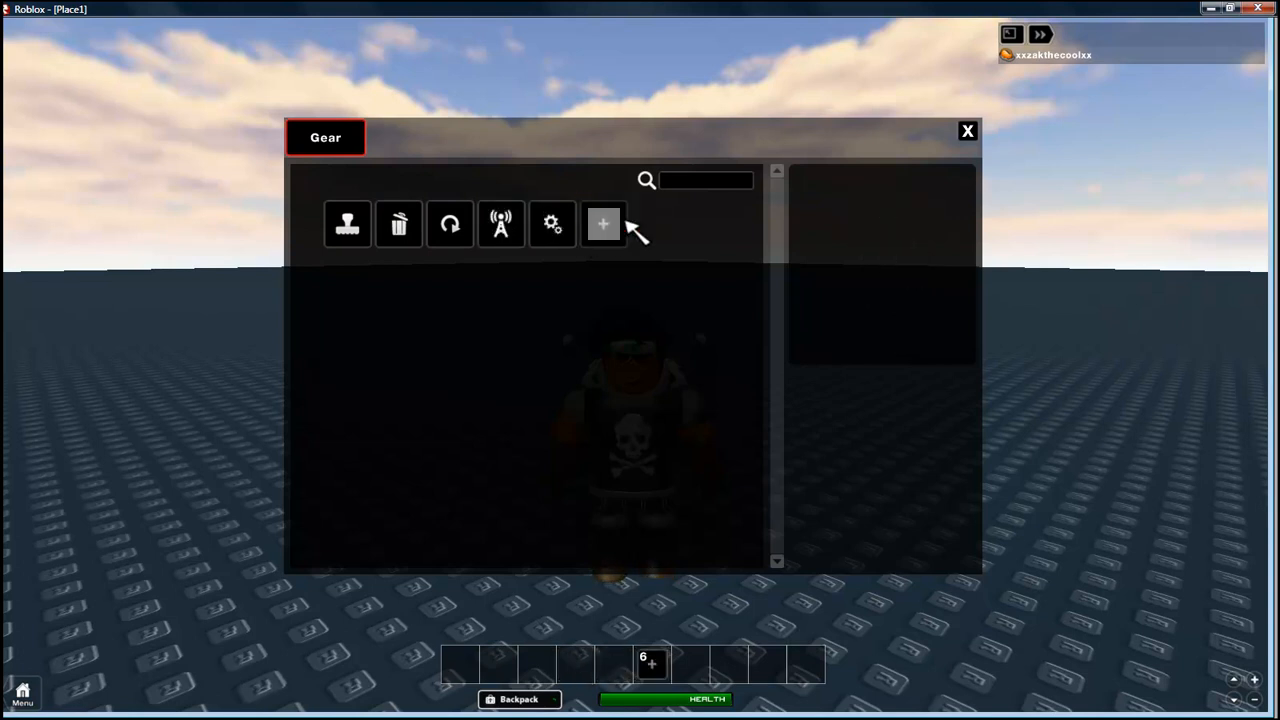
click(968, 133)
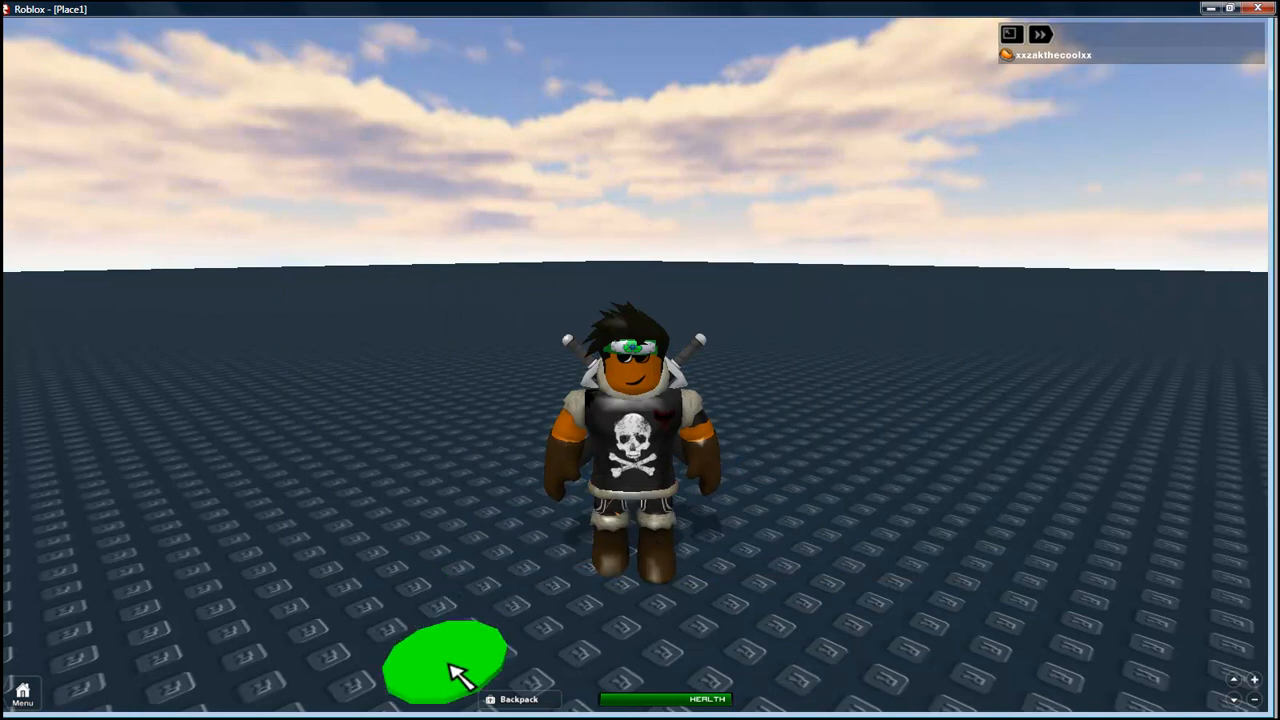
Reopen the backpack to check the gear and its hotkey slots, and close it again
click(510, 699)
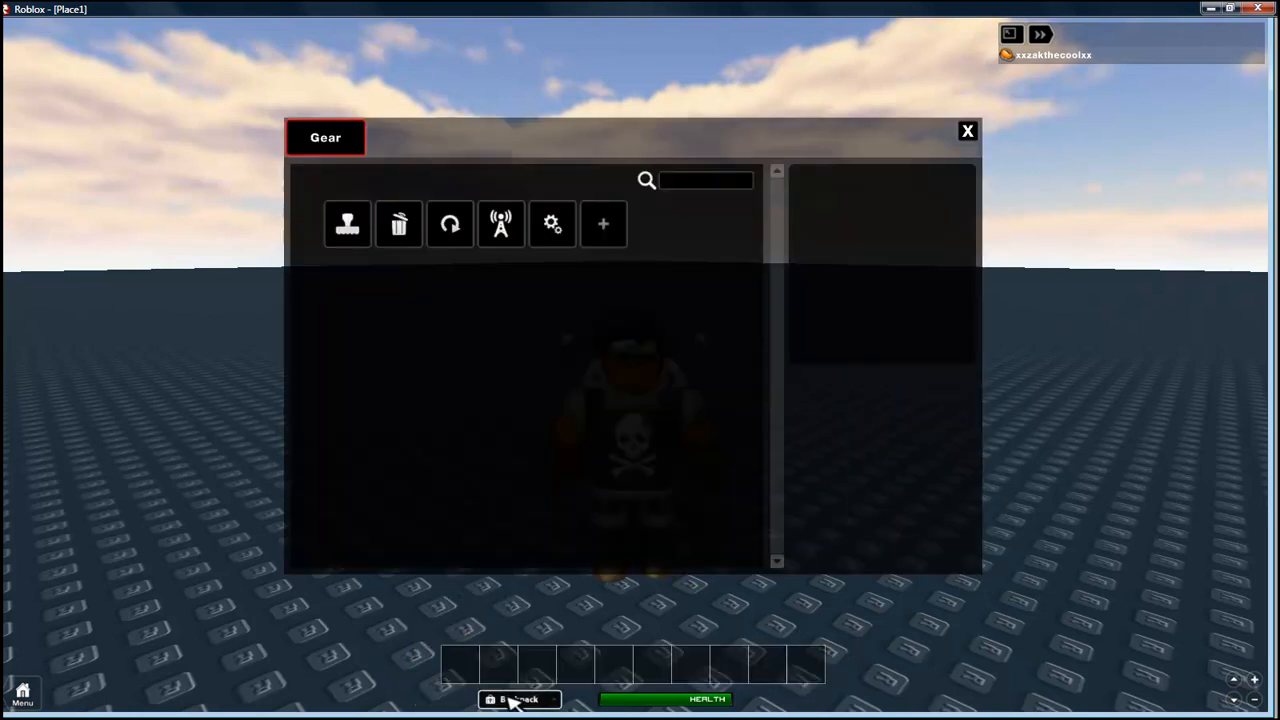
drag(360, 249, 465, 385)
click(968, 131)
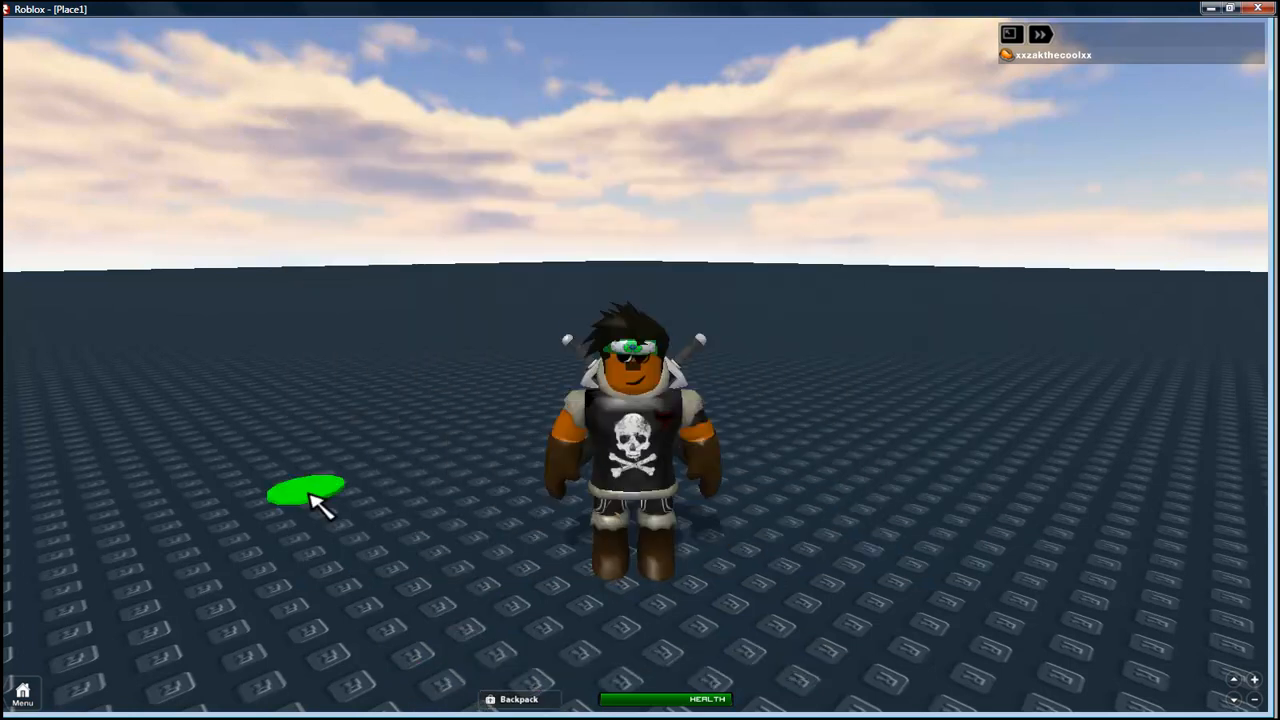
Turn on Studio Mode in the game settings, resume the game and walk the character across the baseplate
right_drag(526, 440, 574, 451)
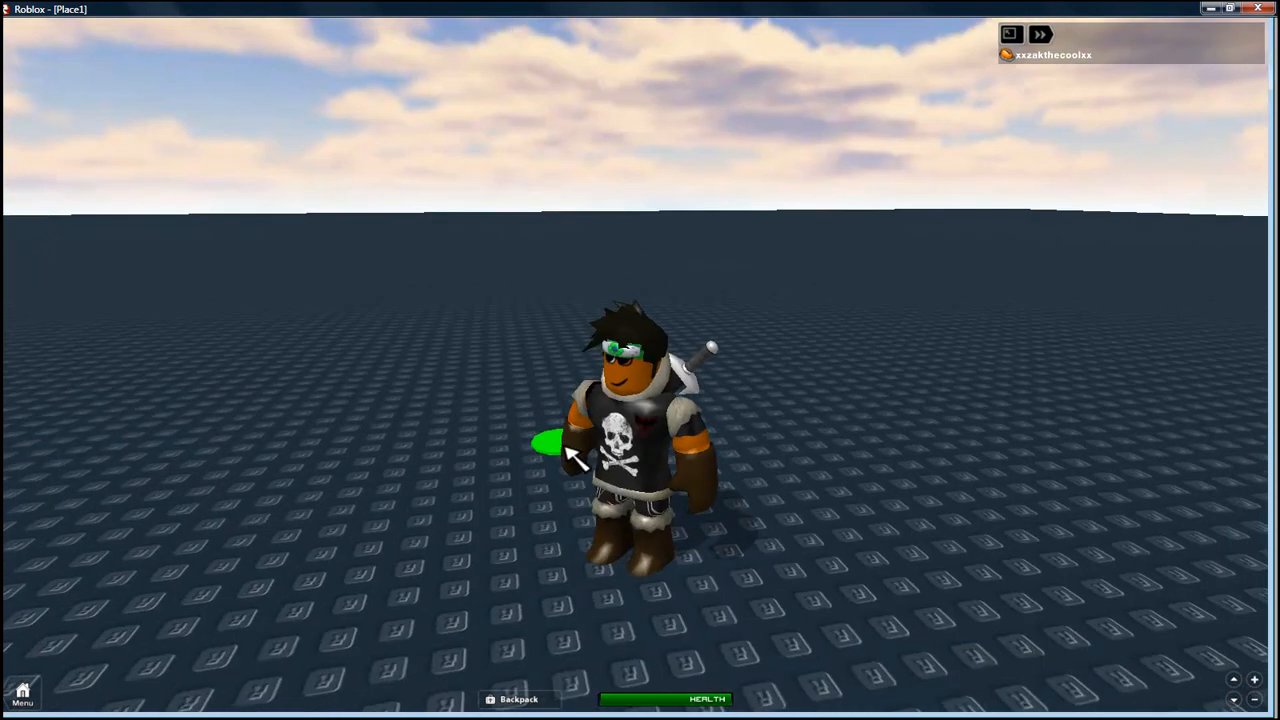
click(22, 693)
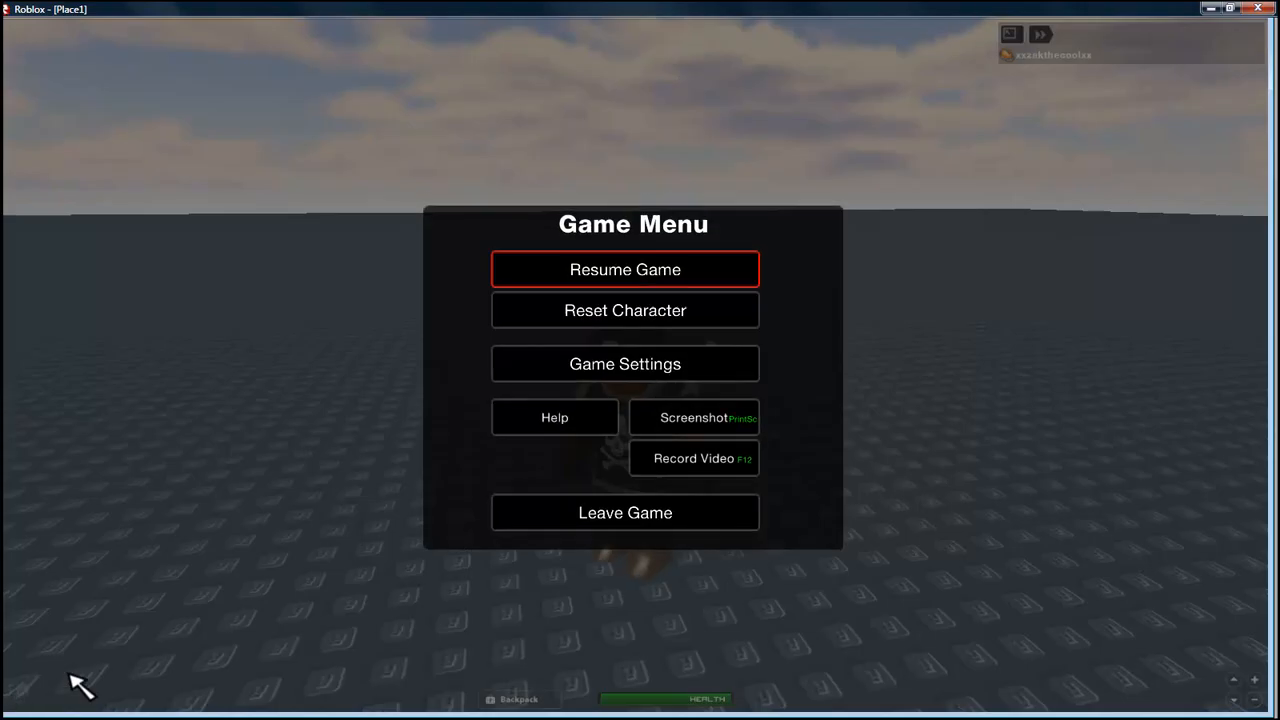
click(650, 366)
click(460, 391)
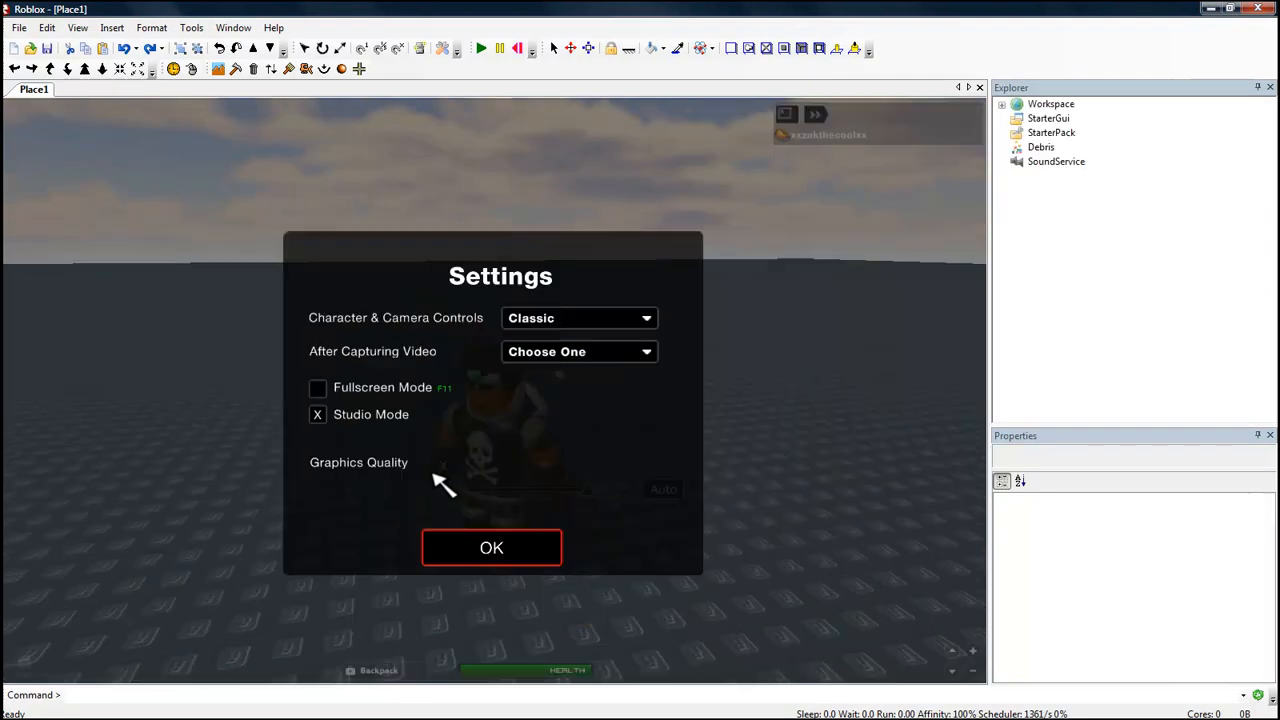
click(485, 552)
click(512, 298)
key(w)
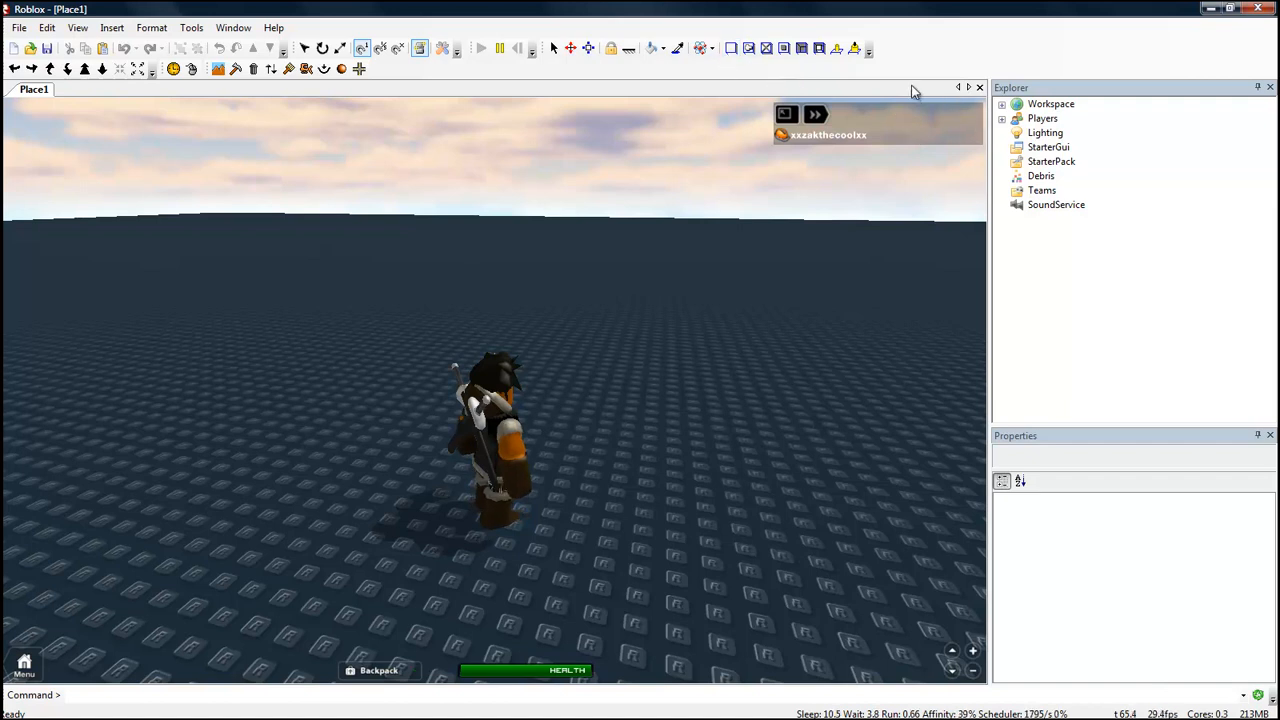
Look through the surface material options and cancel the Google Chrome crash dialog
click(714, 50)
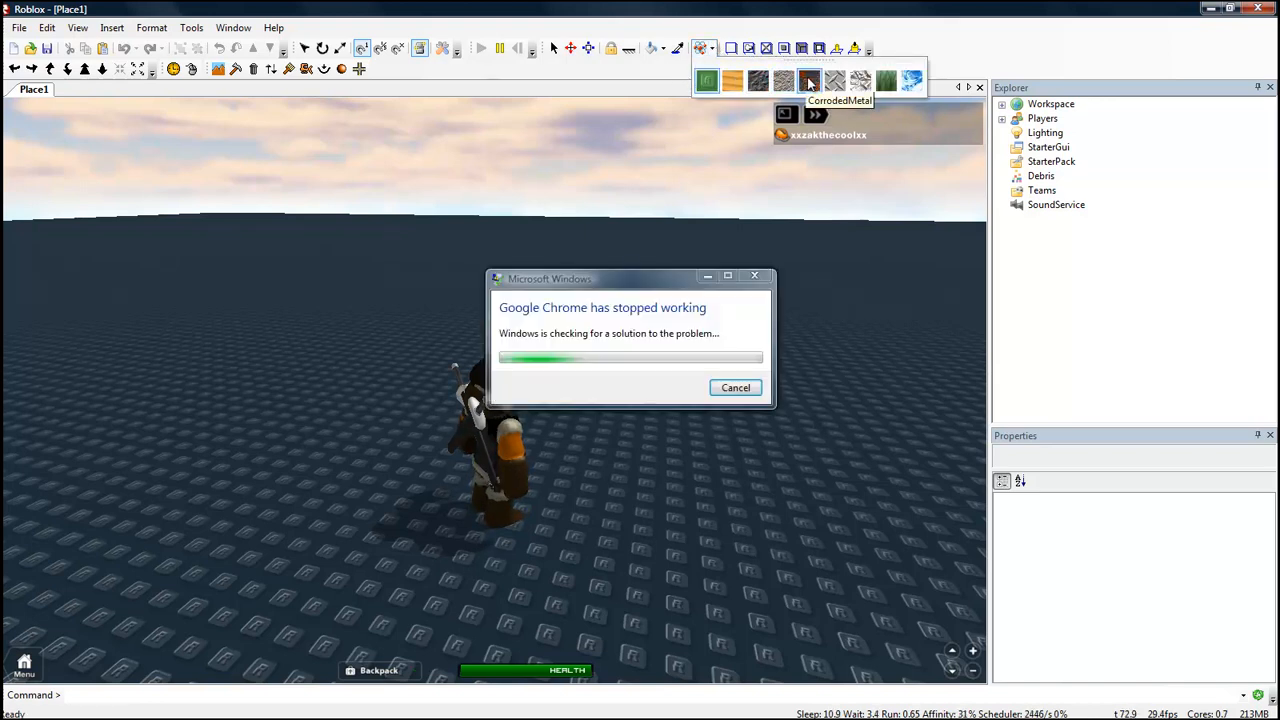
click(736, 388)
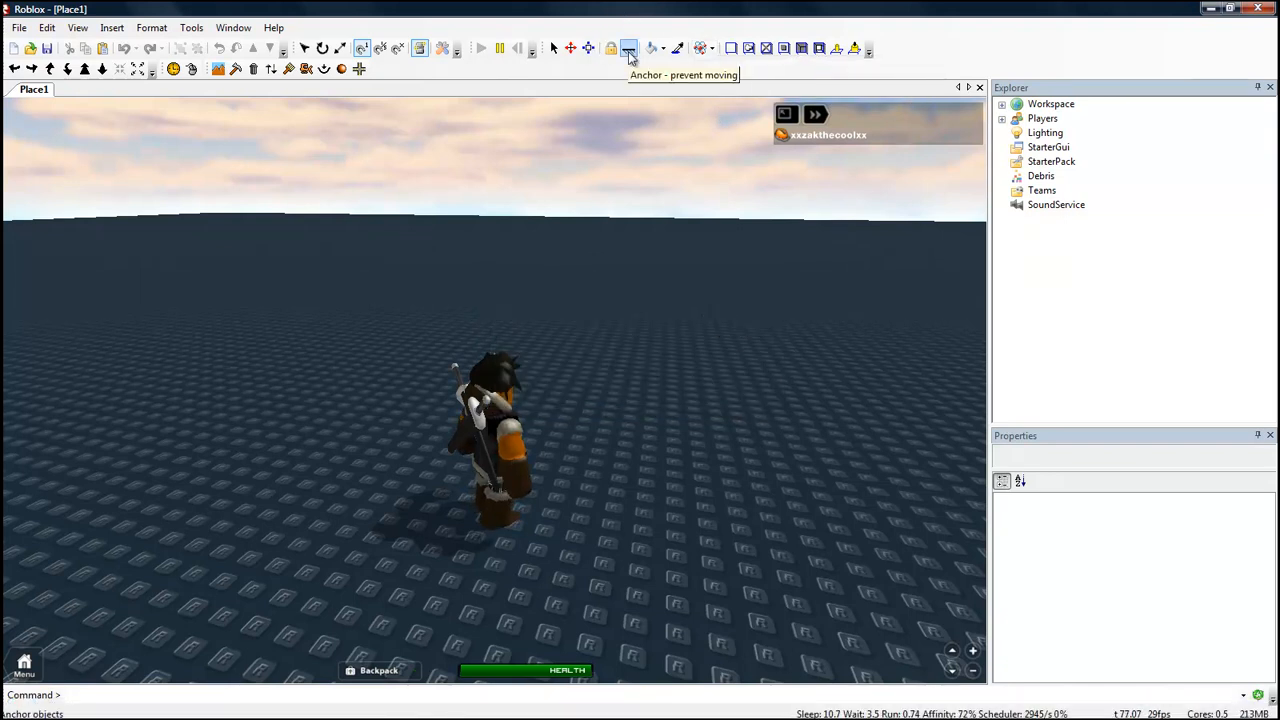
Show the Toolbox and place a green brick from the Bricks set next to the character
scroll(582, 254, down, 15)
right_drag(581, 254, 576, 208)
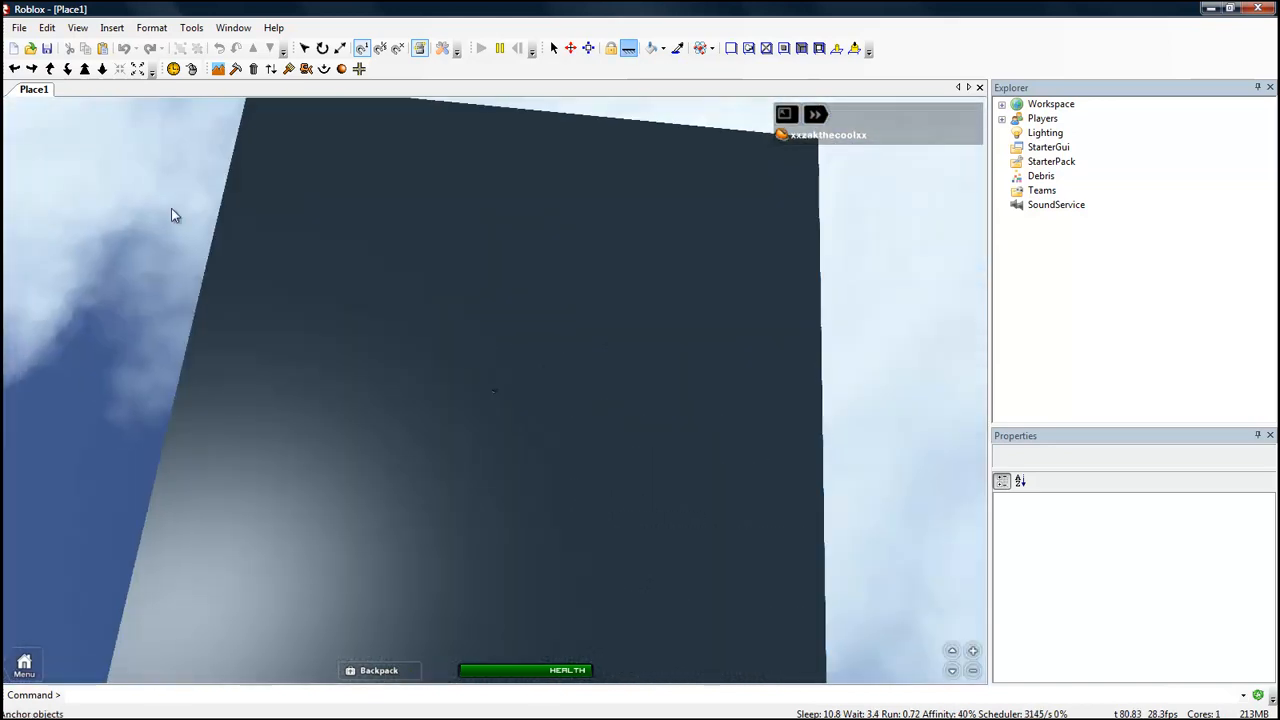
scroll(224, 200, up, 12)
right_drag(226, 203, 217, 178)
click(115, 29)
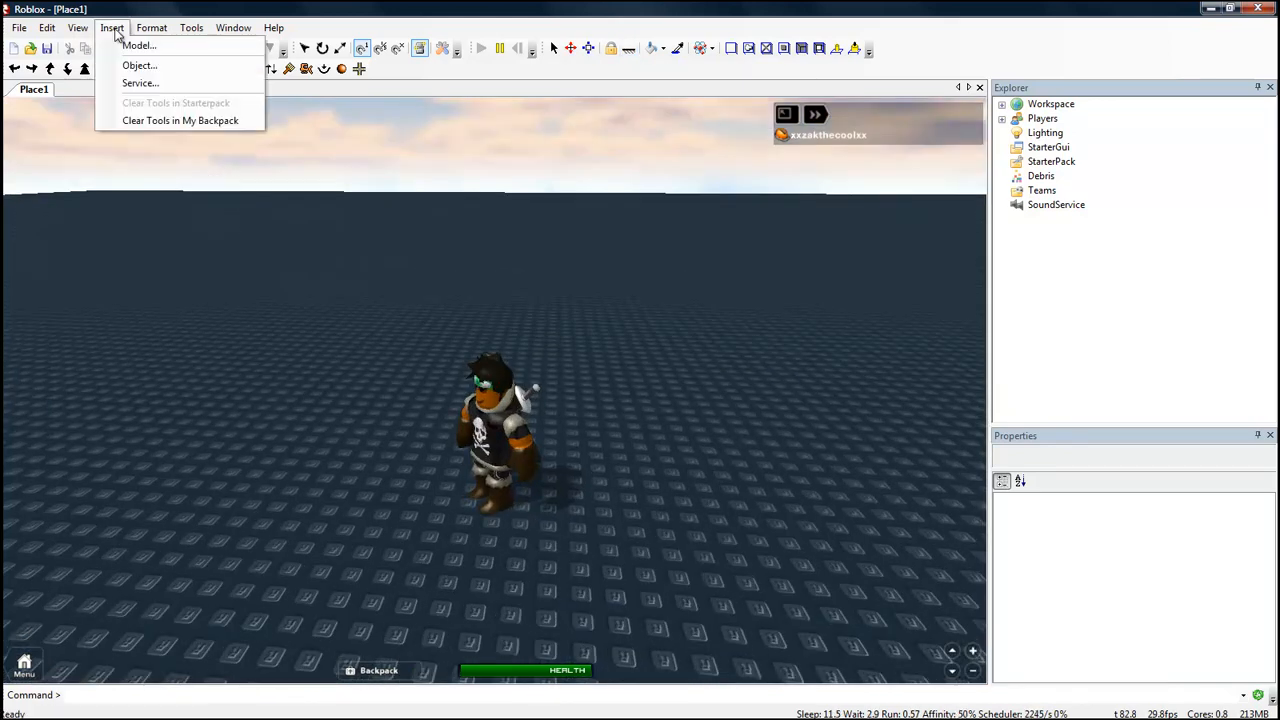
mouse_move(77, 28)
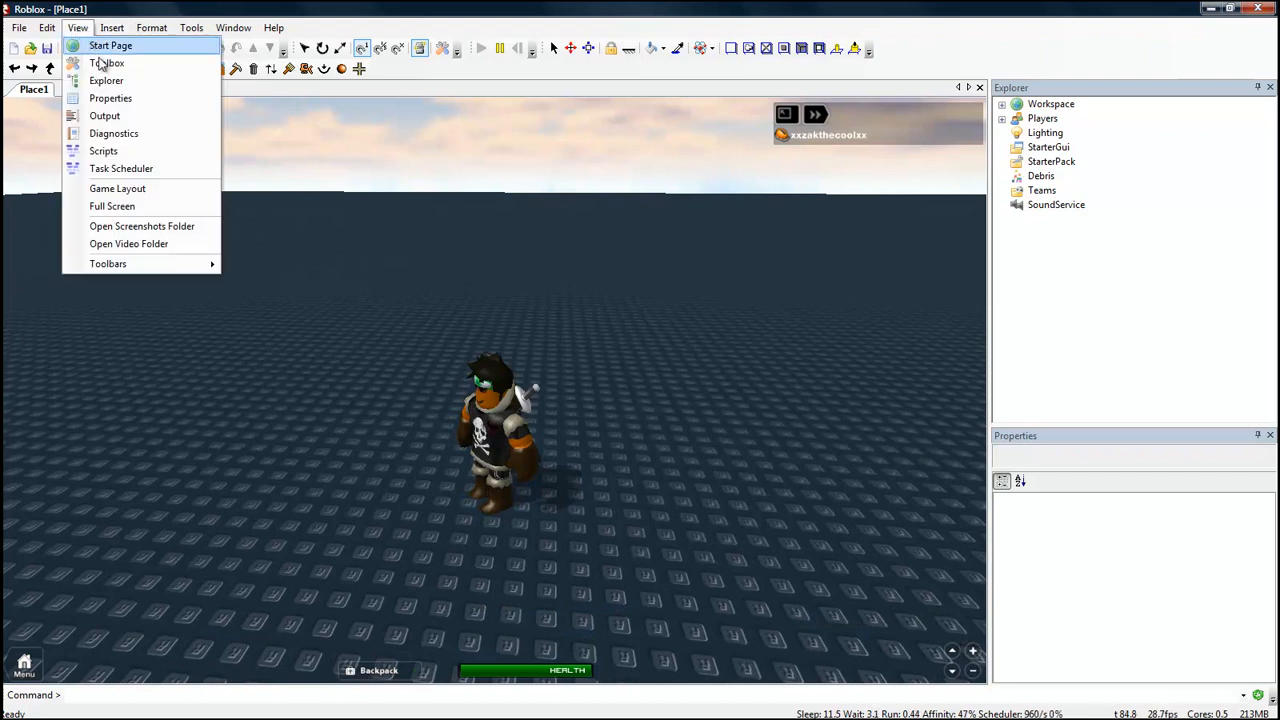
click(104, 63)
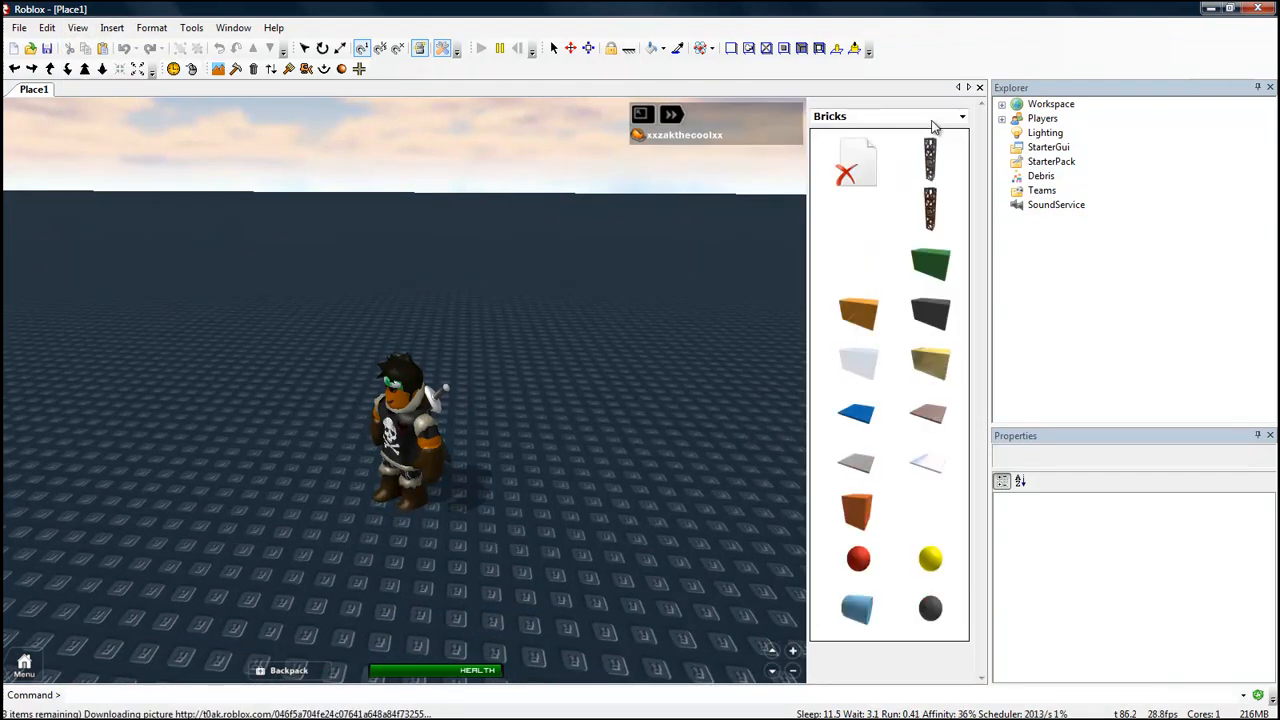
drag(570, 395, 534, 397)
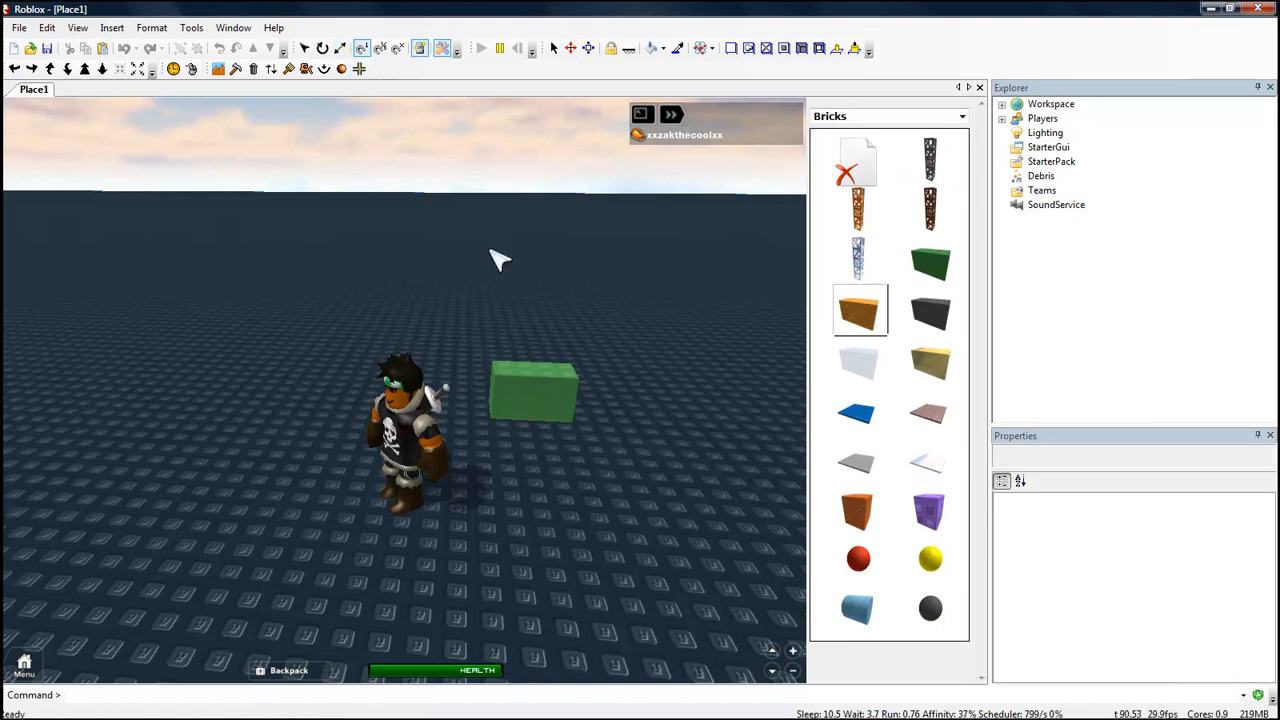
Resize the green brick upward so it forms a tall, narrow wall beside the character
click(540, 400)
drag(540, 305, 580, 120)
right_drag(580, 120, 548, 240)
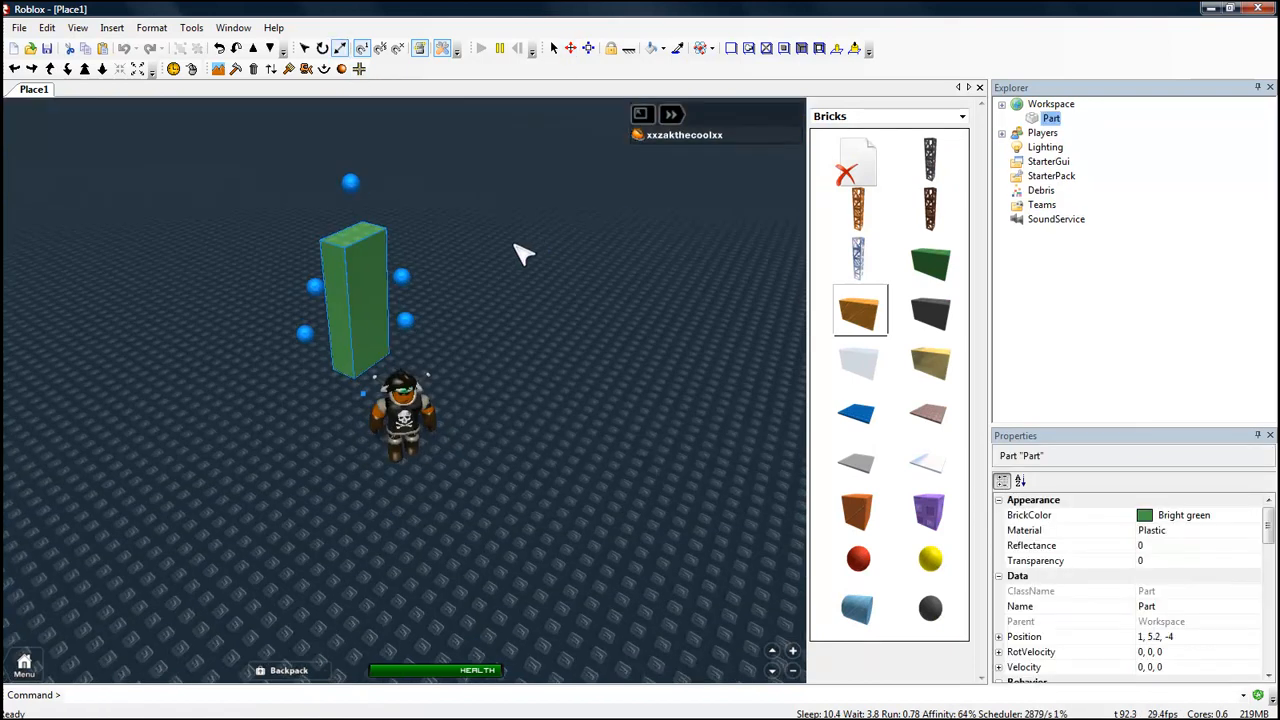
drag(368, 312, 405, 387)
Use the Anchor tool on the tall green brick and jump the character on top of it
click(401, 377)
key(w)
key(space)
right_drag(401, 377, 343, 340)
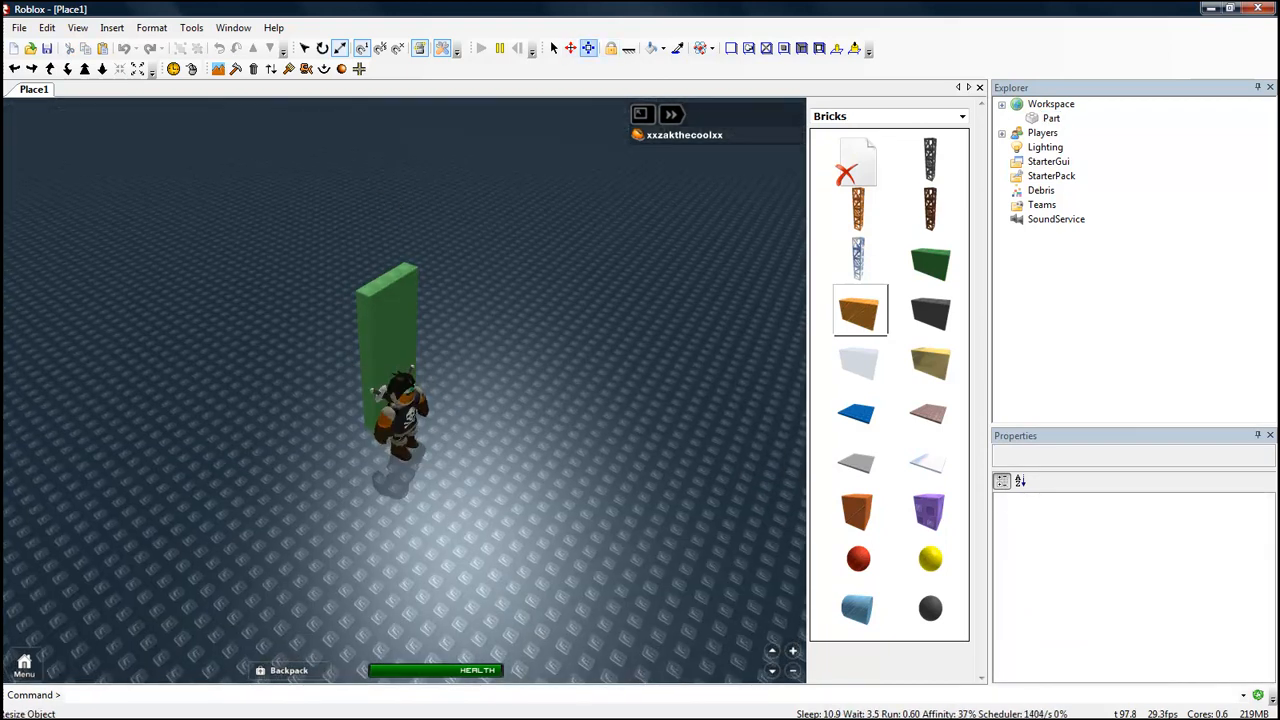
click(397, 312)
click(397, 312)
key(space)
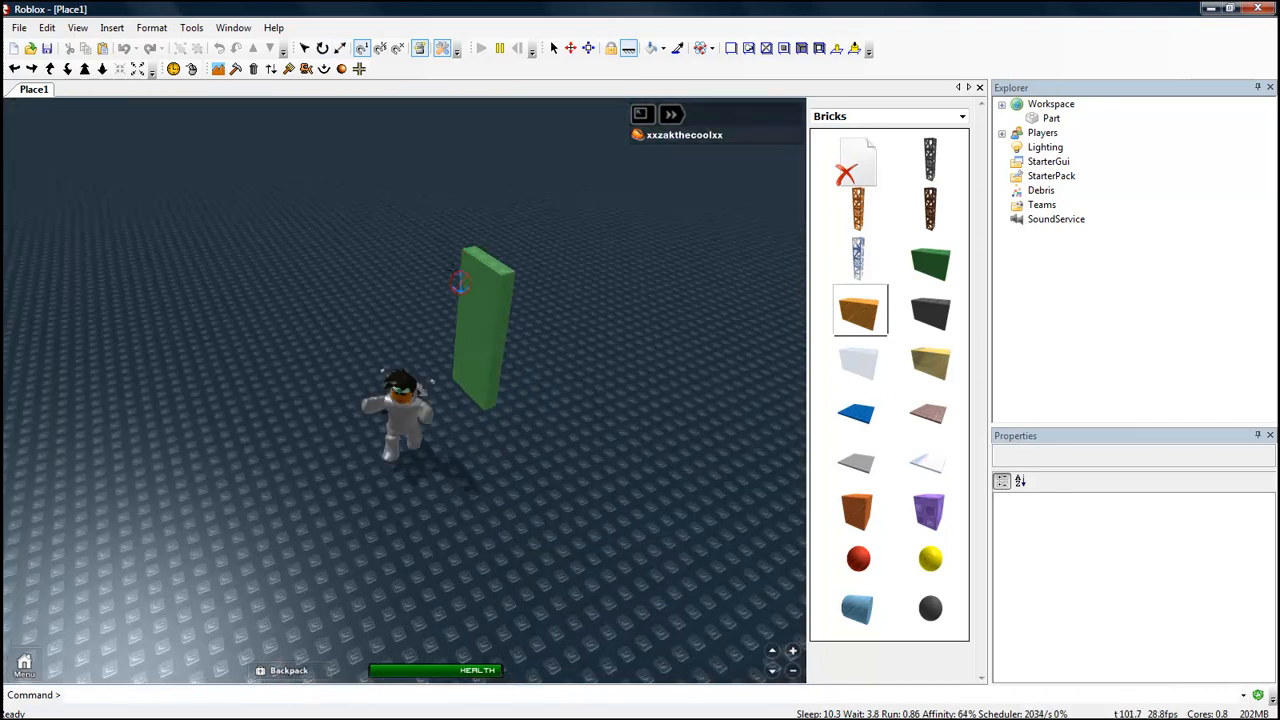
key(w)
key(space)
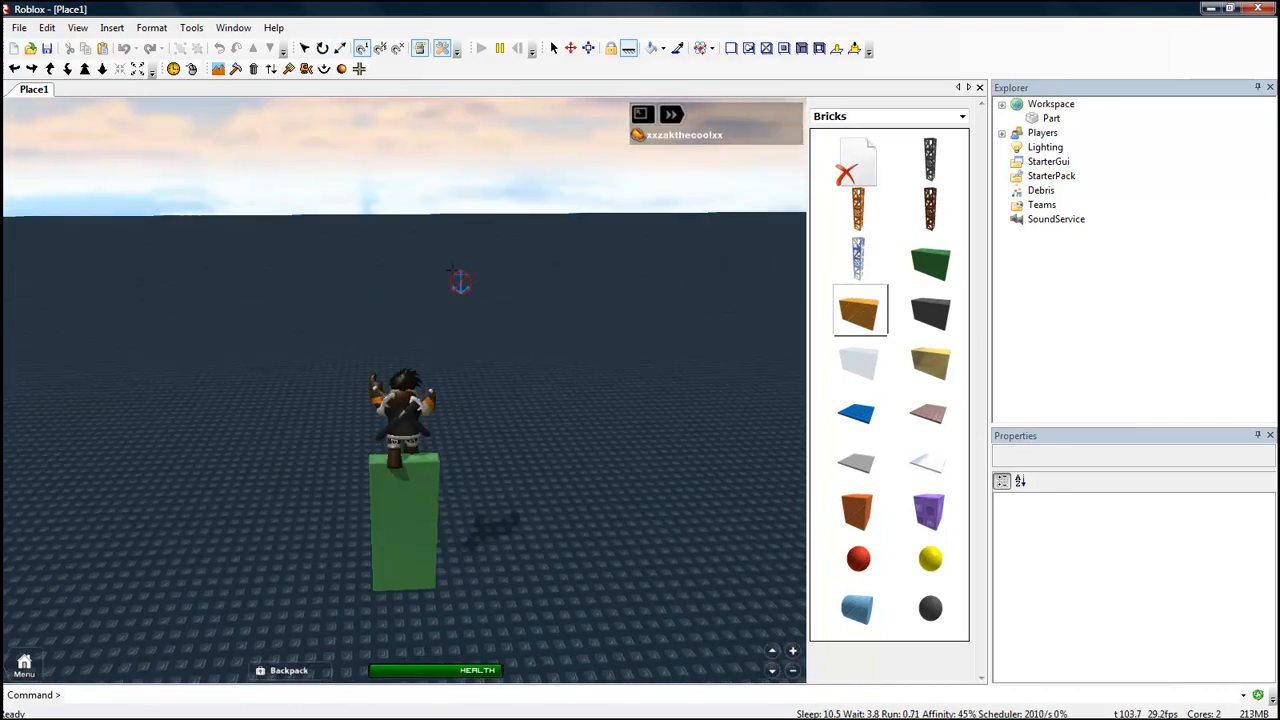
Move the green brick to about 7.2, 2.4, 2.5 near the character, rotating and tilting it to lie flat
click(554, 48)
key(s)
click(414, 343)
drag(427, 358, 548, 428)
key(r)
key(t)
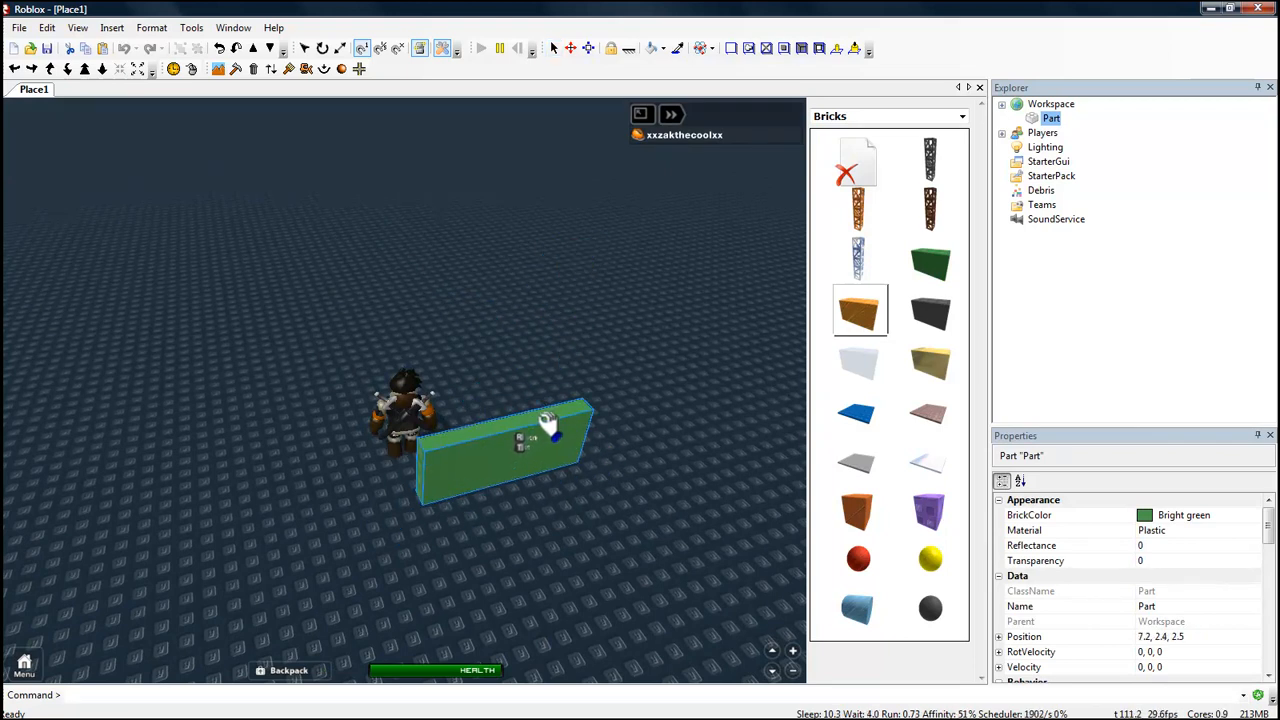
right_drag(548, 428, 546, 425)
key(s)
key(space)
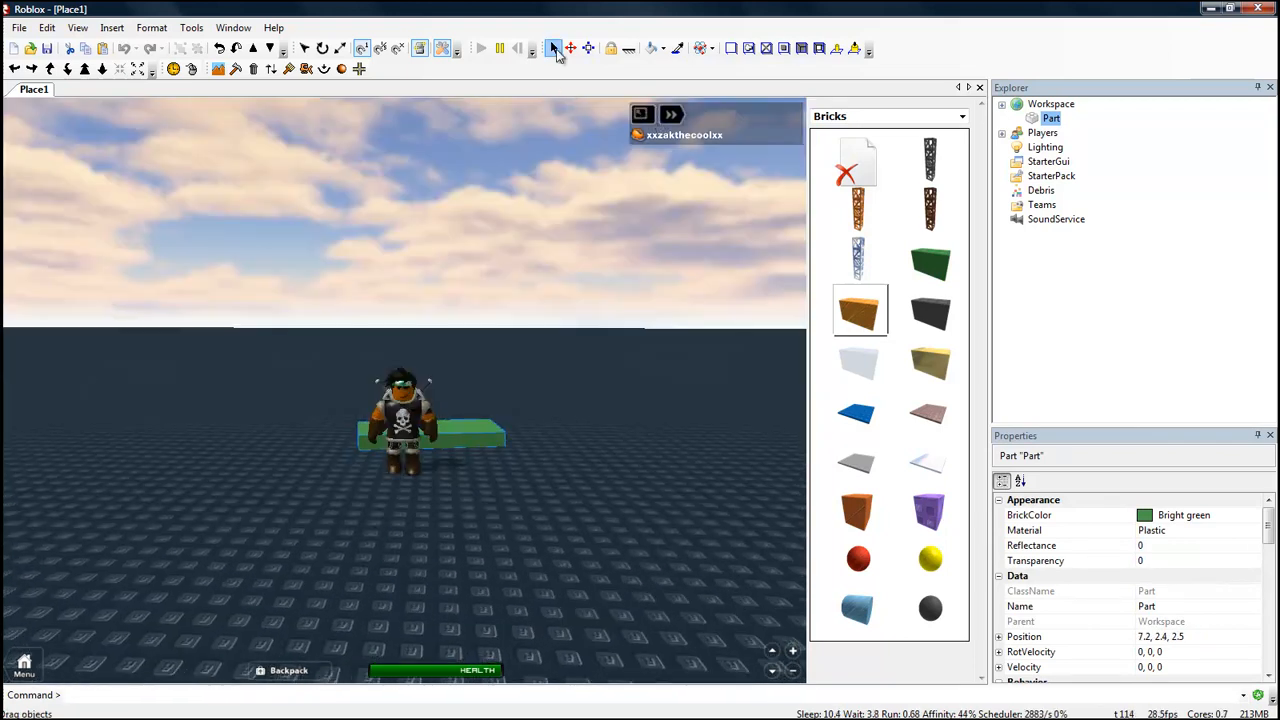
Move the flat green brick to about 11, 5.2, 1.5, tilt it upright and deselect it
click(557, 52)
right_drag(504, 373, 504, 376)
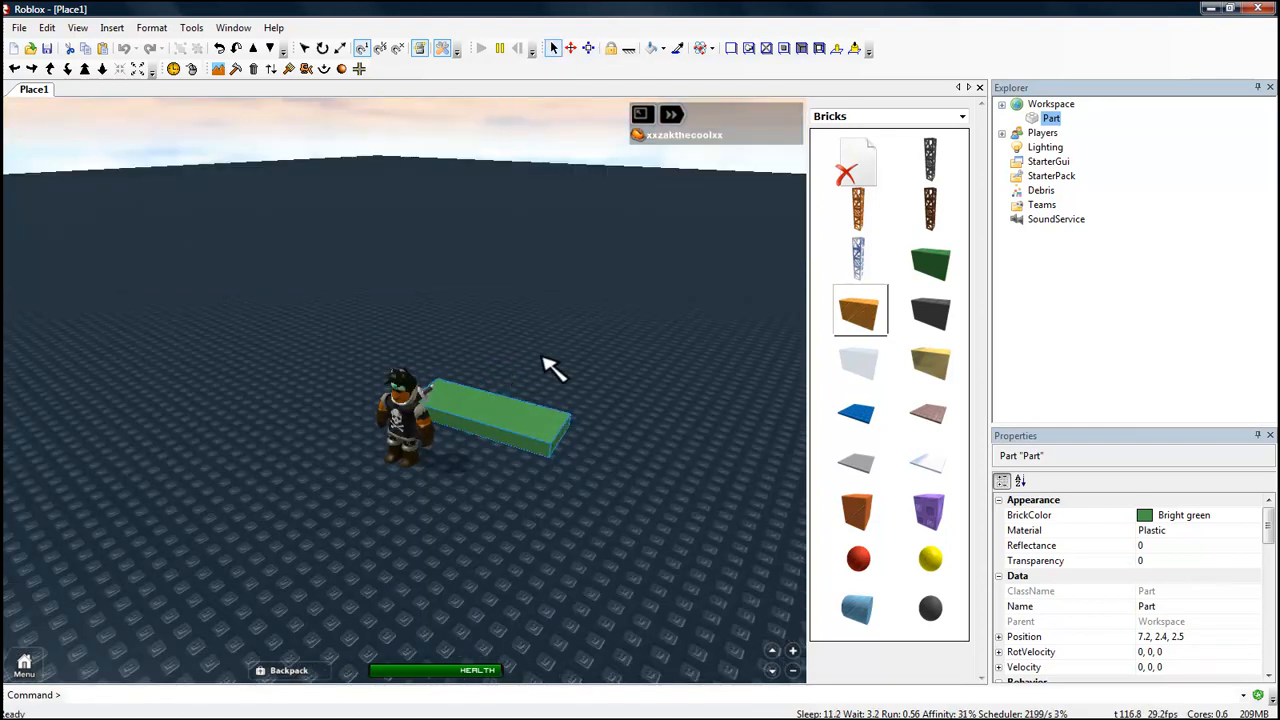
drag(527, 418, 590, 380)
key(t)
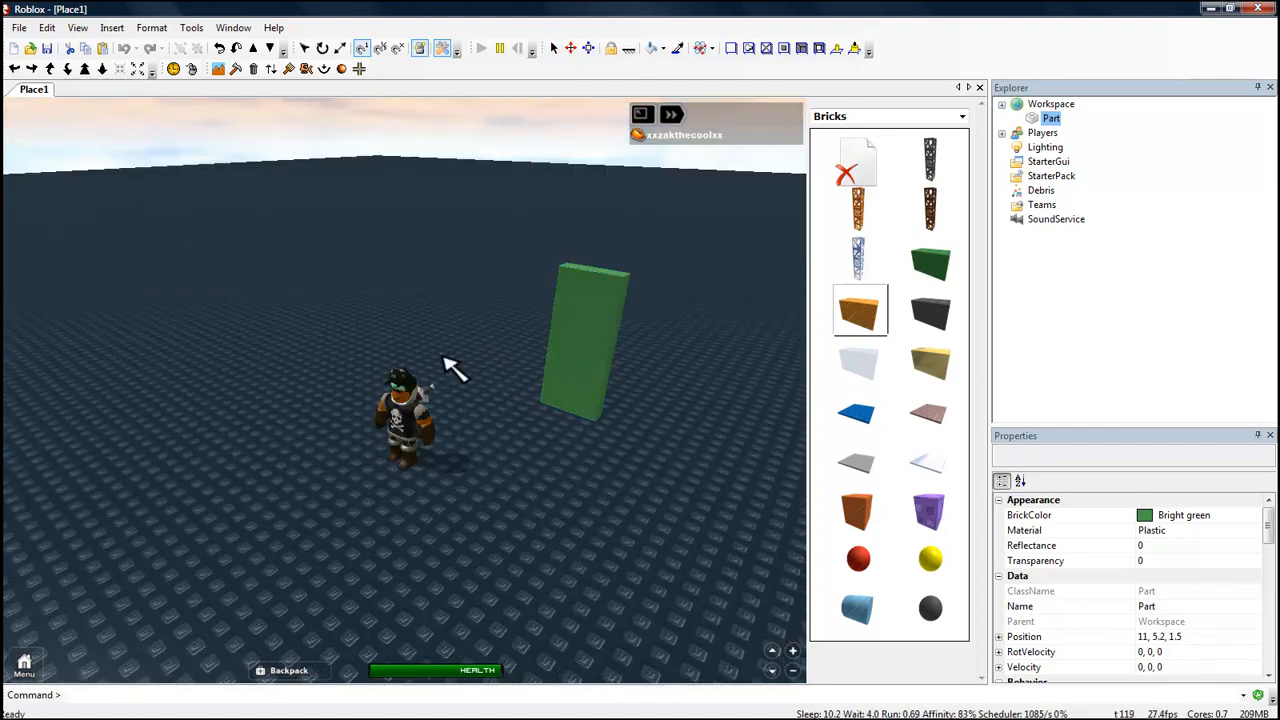
click(452, 368)
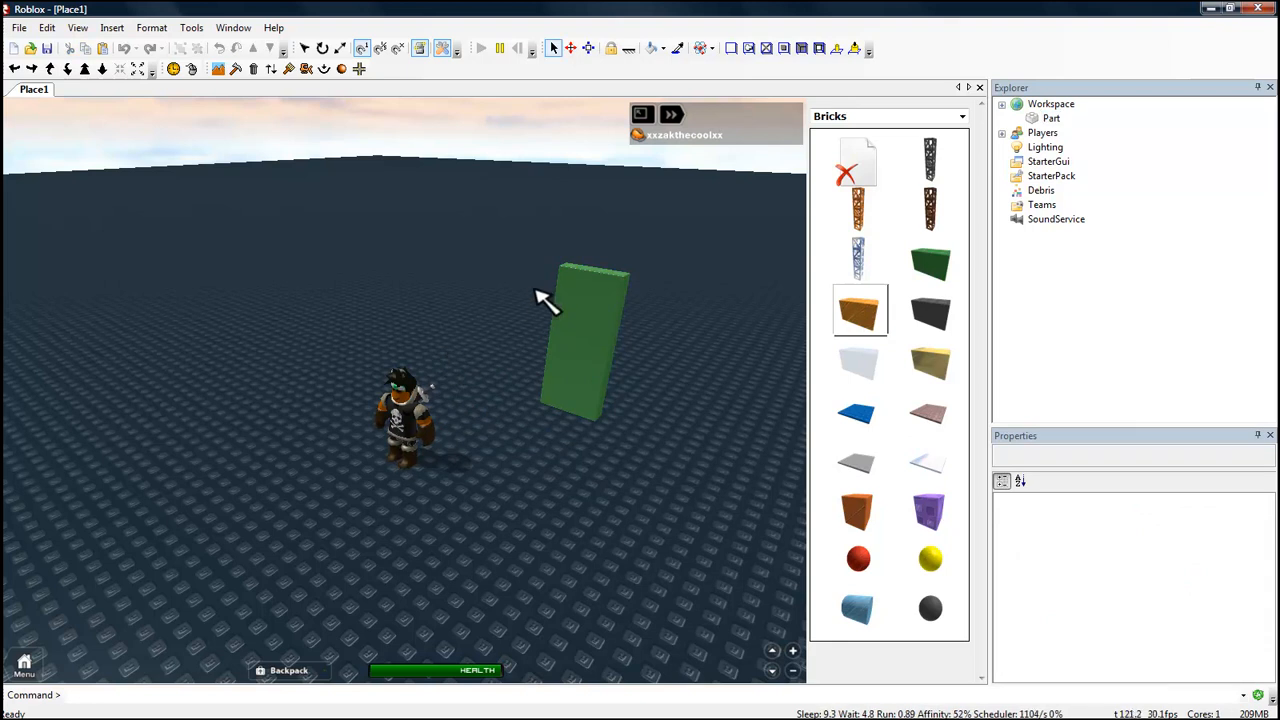
Move the upright brick to about 14.5, 5.2, 1, rotate it in place and deselect it
right_drag(537, 288, 538, 288)
key(w)
key(s)
drag(460, 279, 498, 280)
key(r)
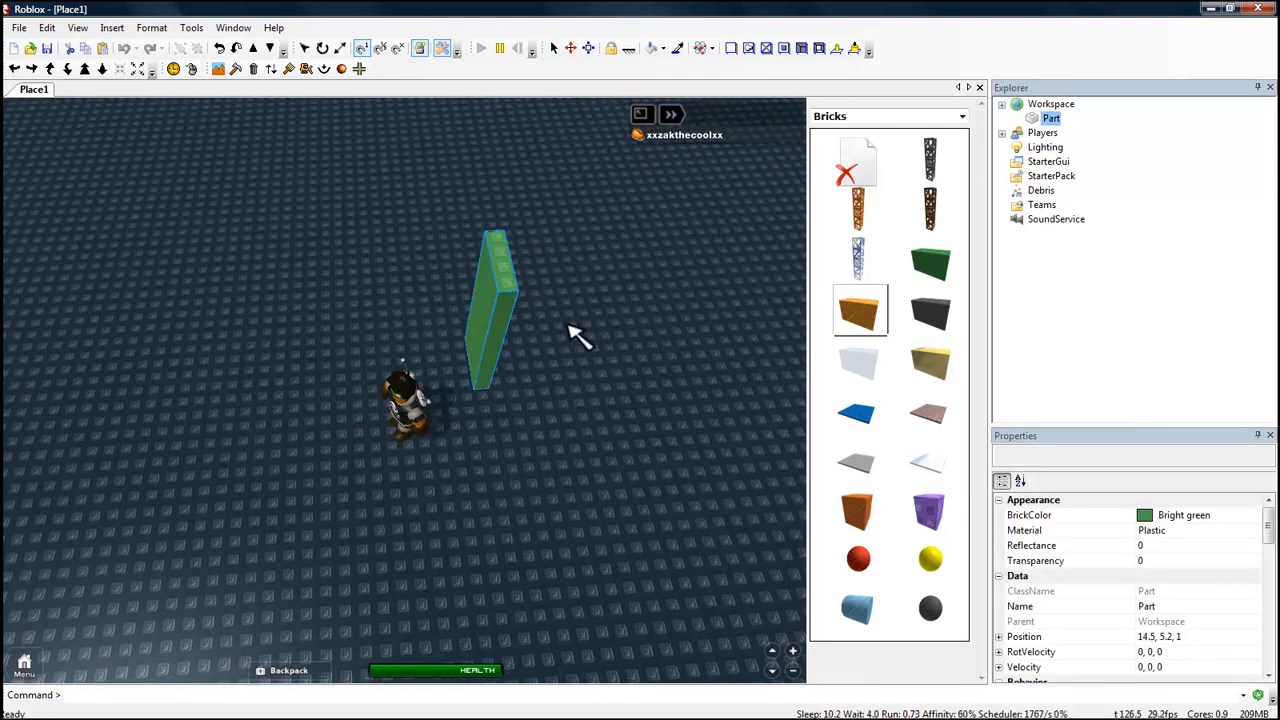
click(570, 326)
right_drag(580, 320, 654, 295)
key(a)
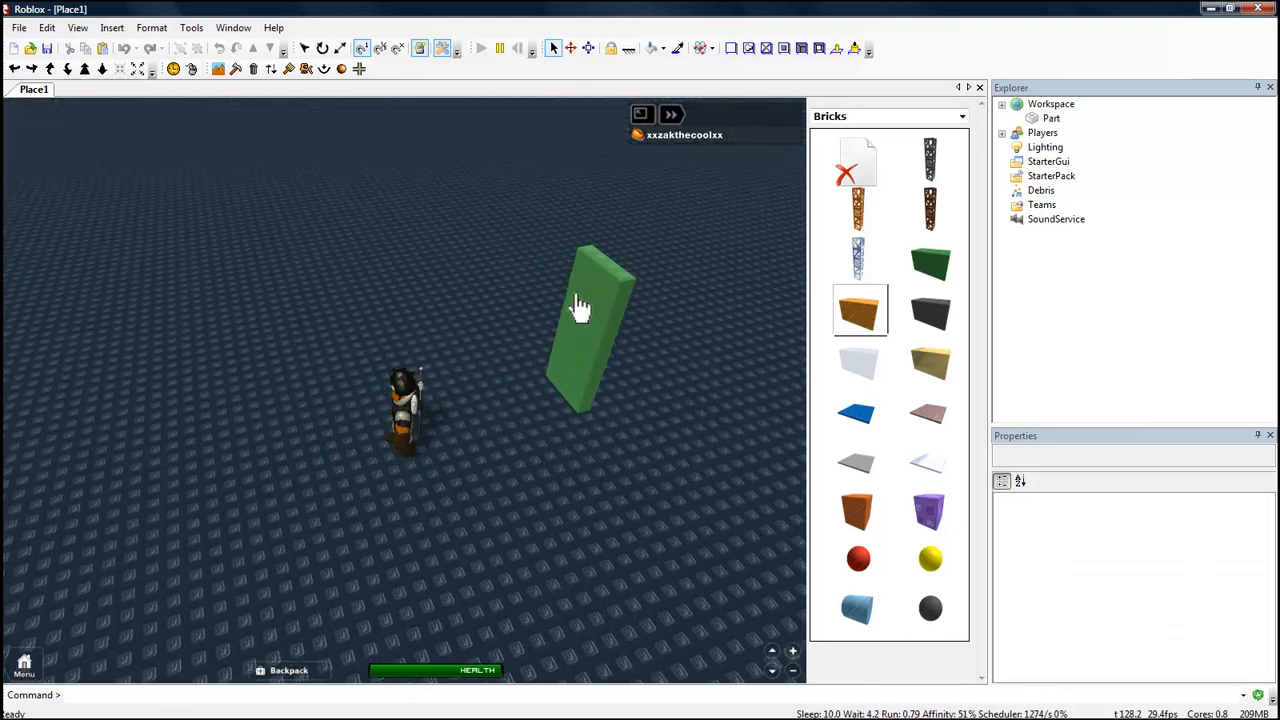
Search the Free Models in the Toolbox for "raygun"
click(866, 116)
click(870, 310)
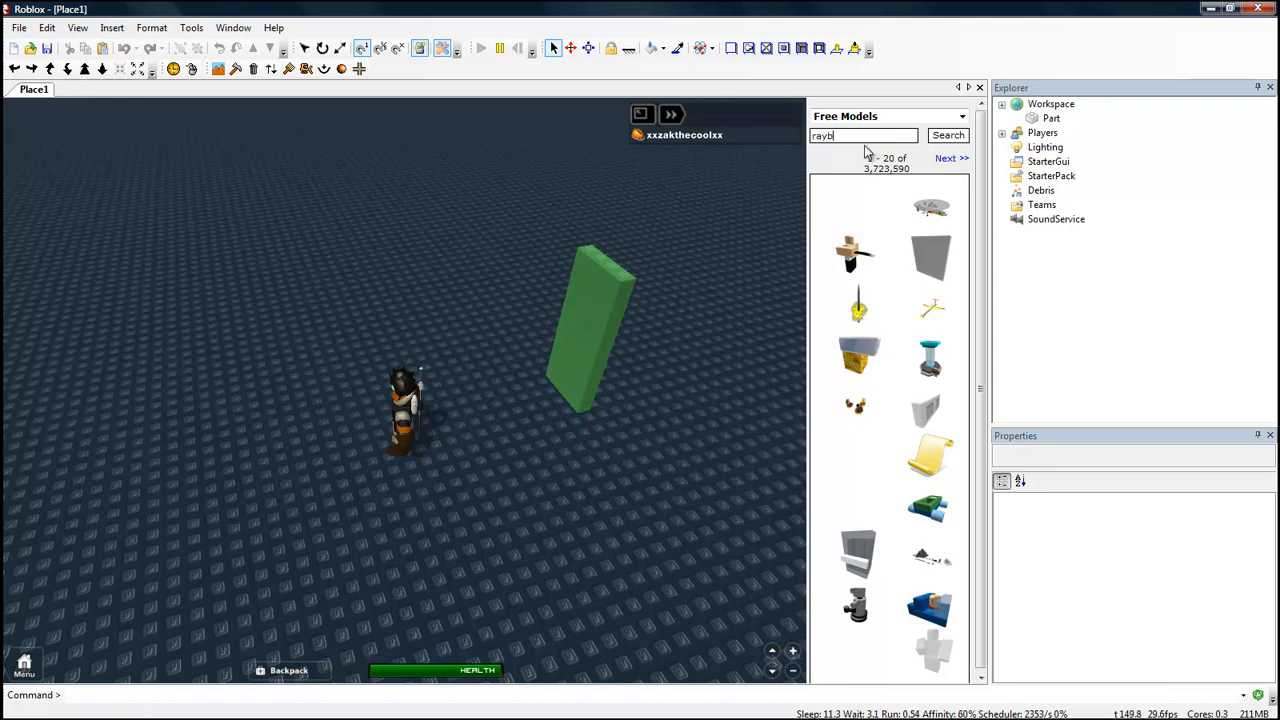
click(947, 140)
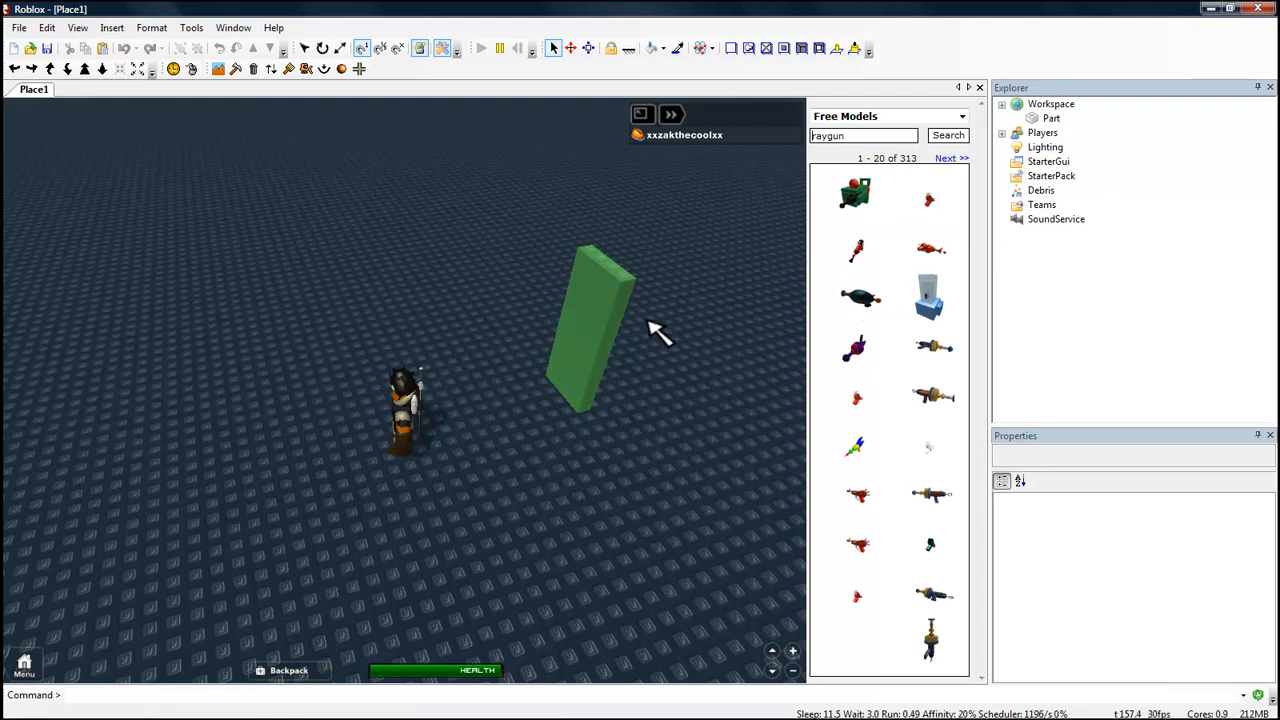
Expand the Workspace tree and try to cut Terrain and paste it into StarterPack
click(1004, 106)
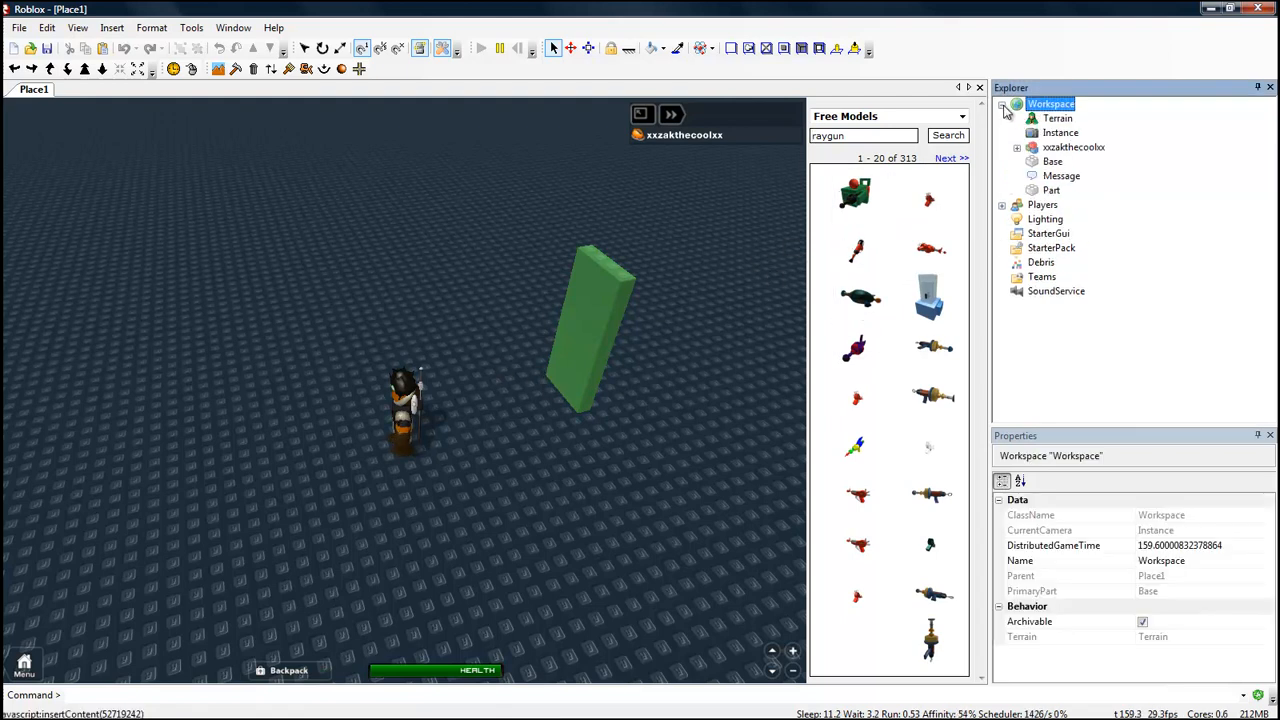
click(1198, 212)
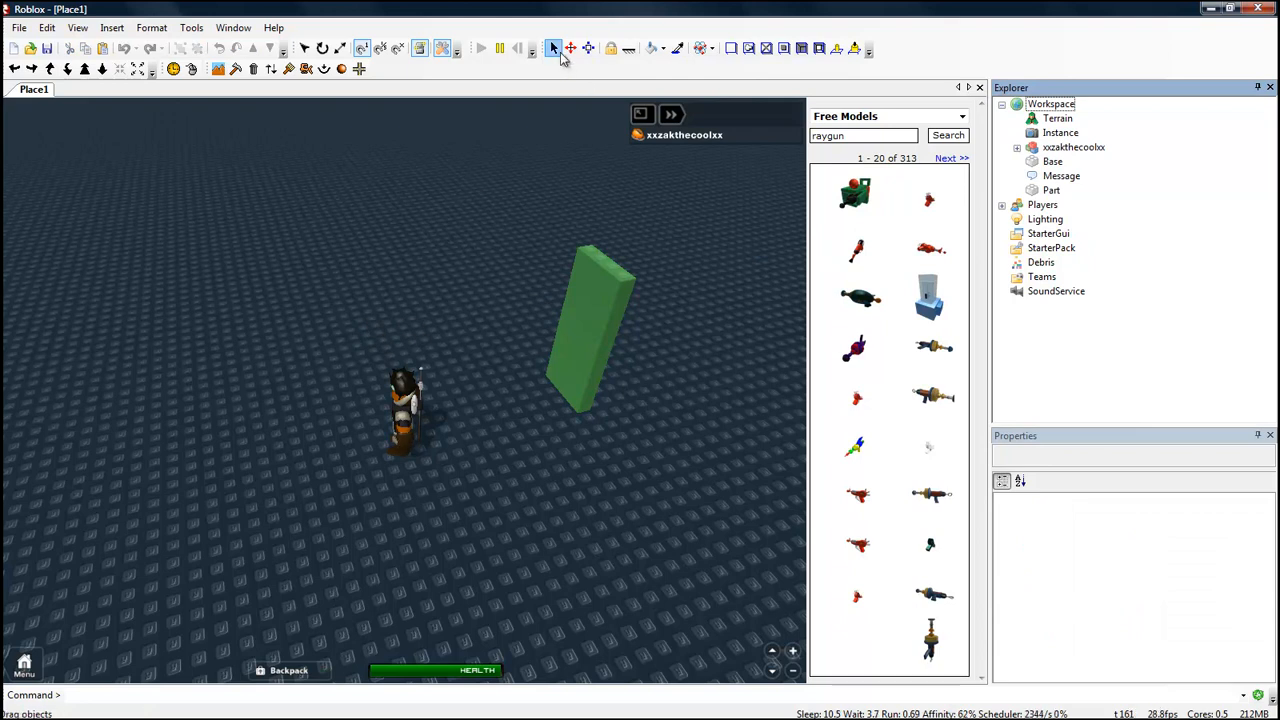
right_click(1062, 120)
click(1105, 126)
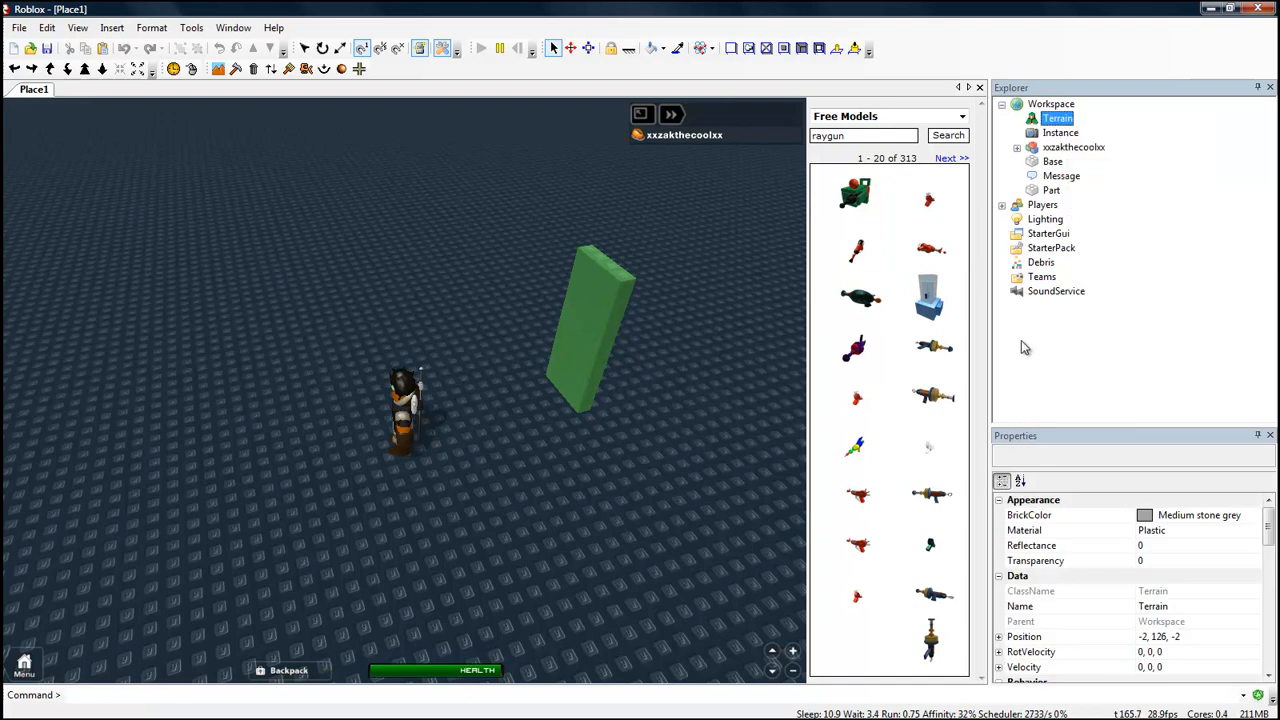
right_click(1052, 256)
click(1080, 290)
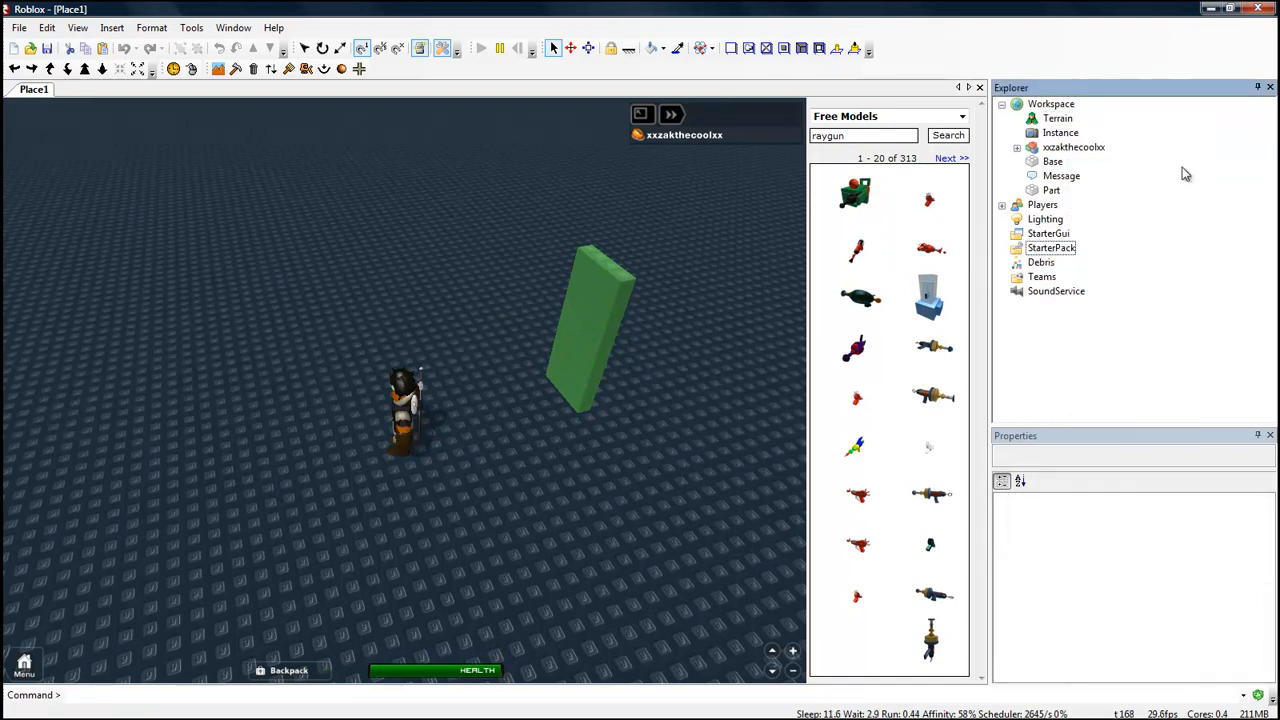
Cut the green brick's Part from the Workspace and paste it into StarterPack
click(567, 327)
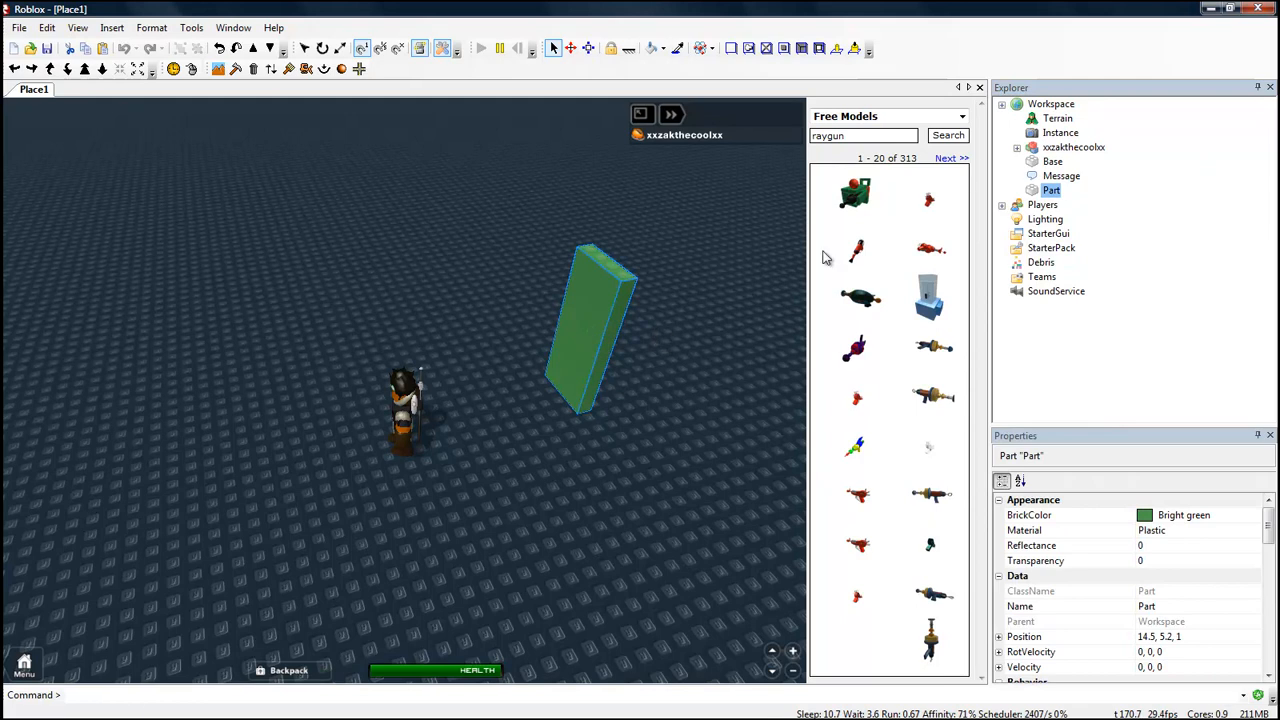
right_click(1058, 190)
click(1086, 194)
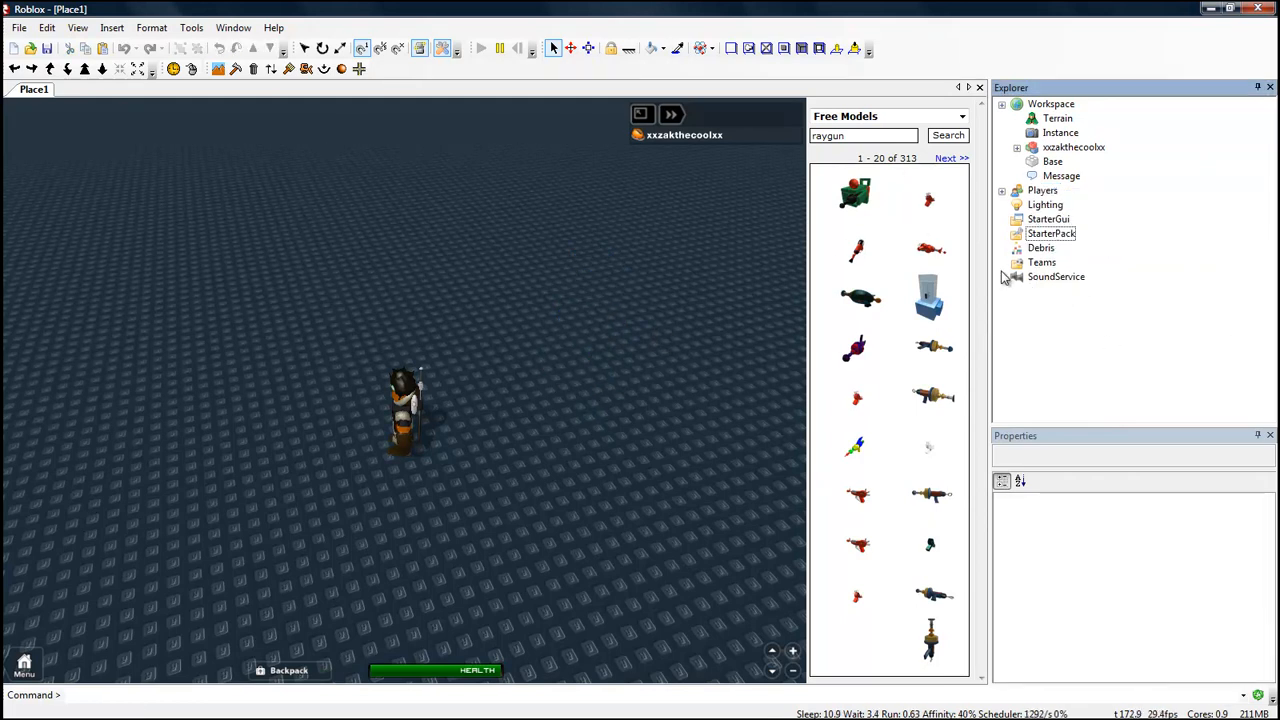
click(1053, 234)
right_click(1053, 234)
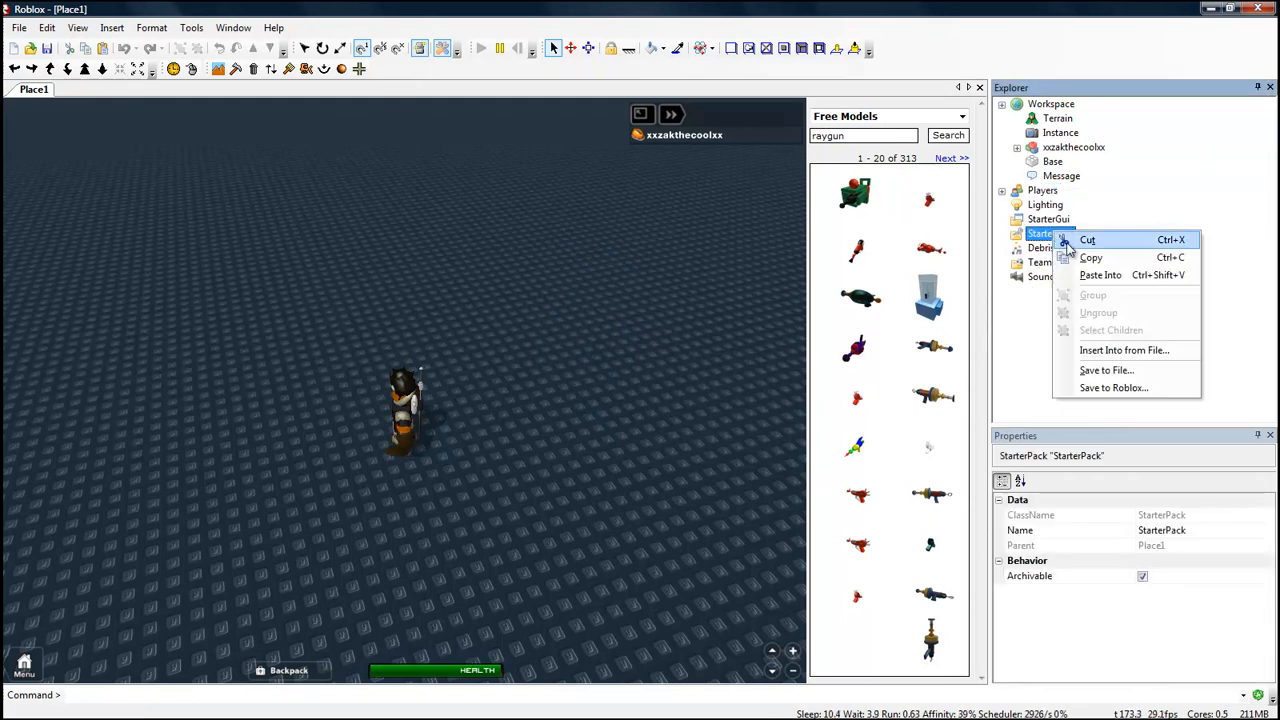
click(1101, 280)
Cut the Part from StarterPack and paste it back into the Workspace
click(1050, 250)
right_click(1048, 249)
click(1118, 193)
key(Delete)
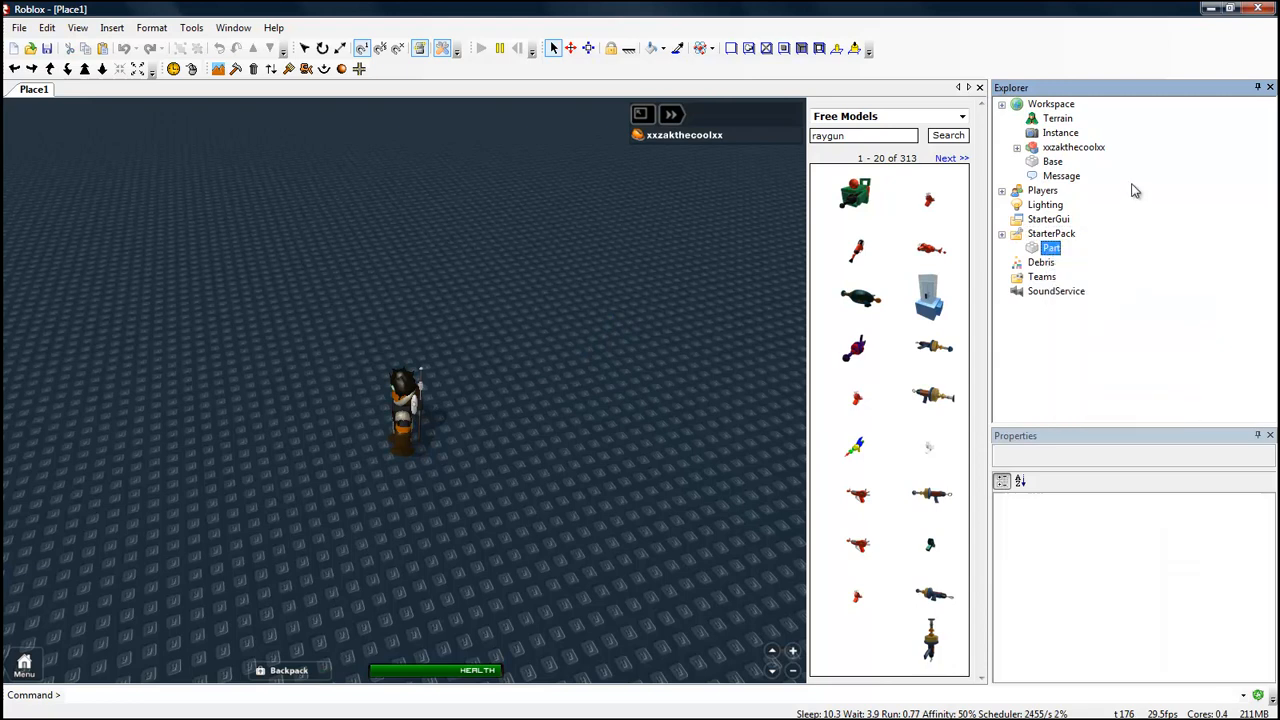
click(1052, 161)
right_click(1052, 161)
click(1045, 105)
right_click(1045, 105)
click(1090, 143)
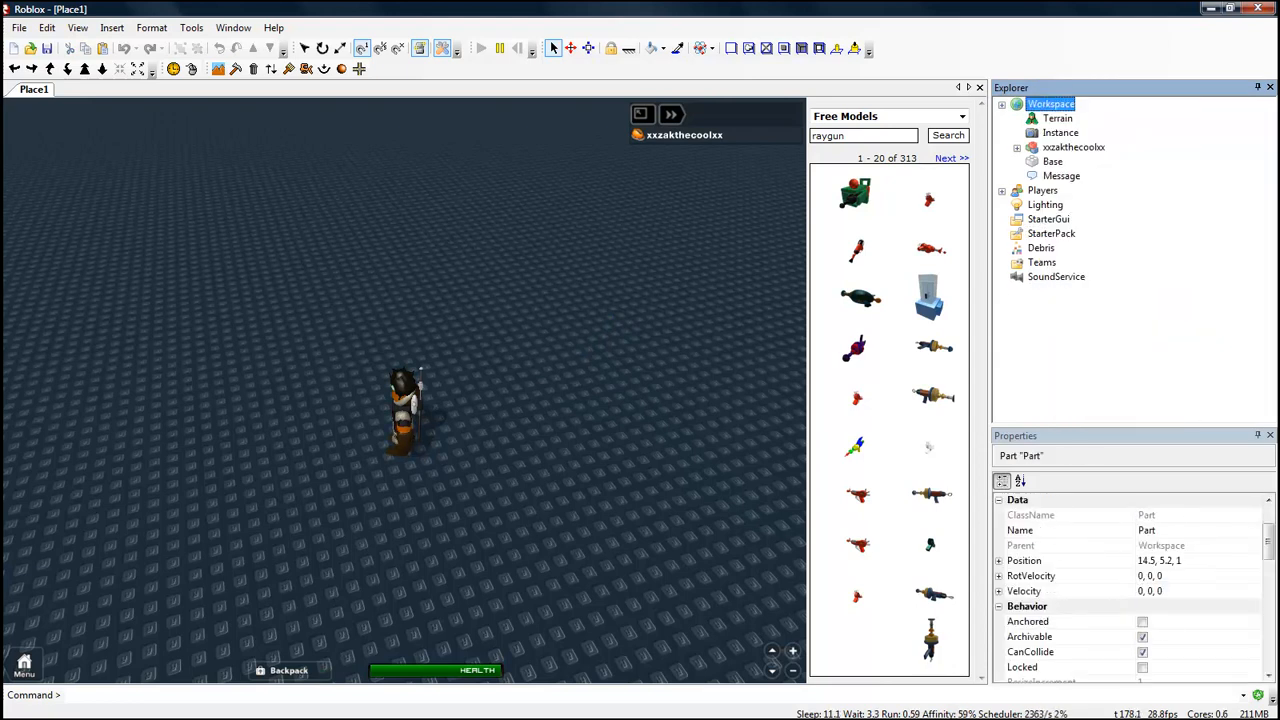
click(543, 430)
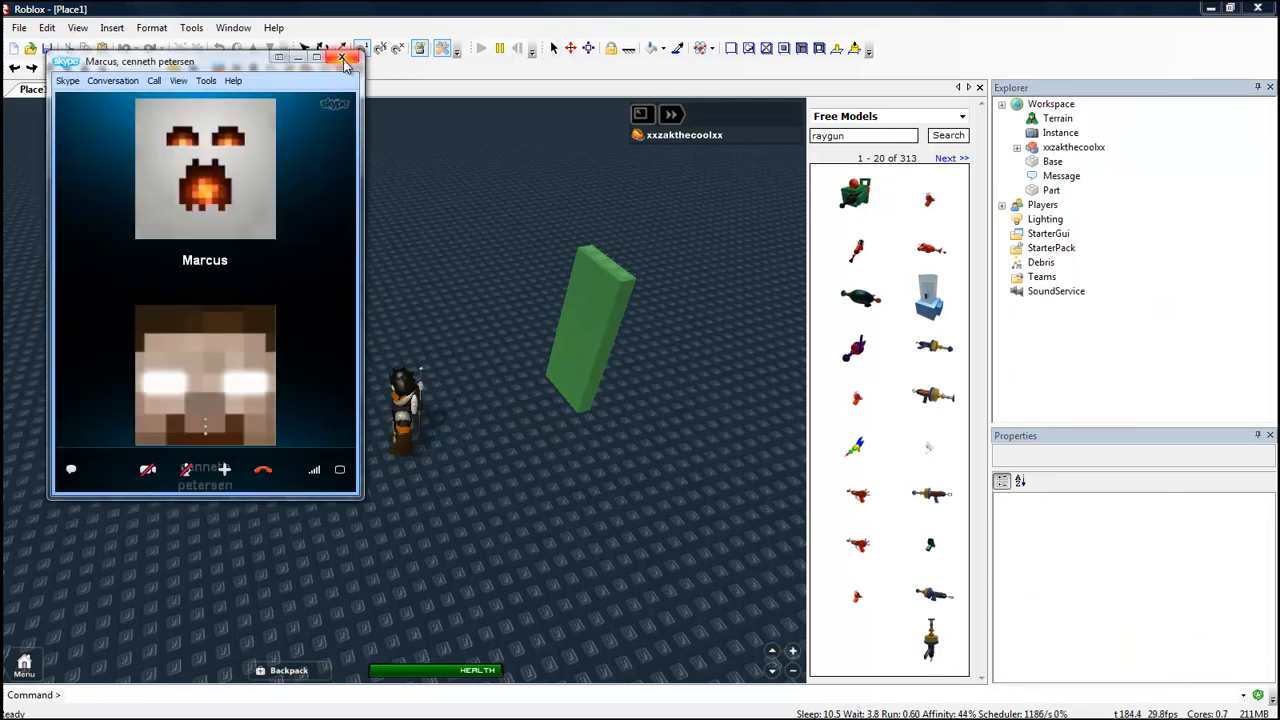
Close the Skype call window and the Skype chat window covering the place
click(343, 60)
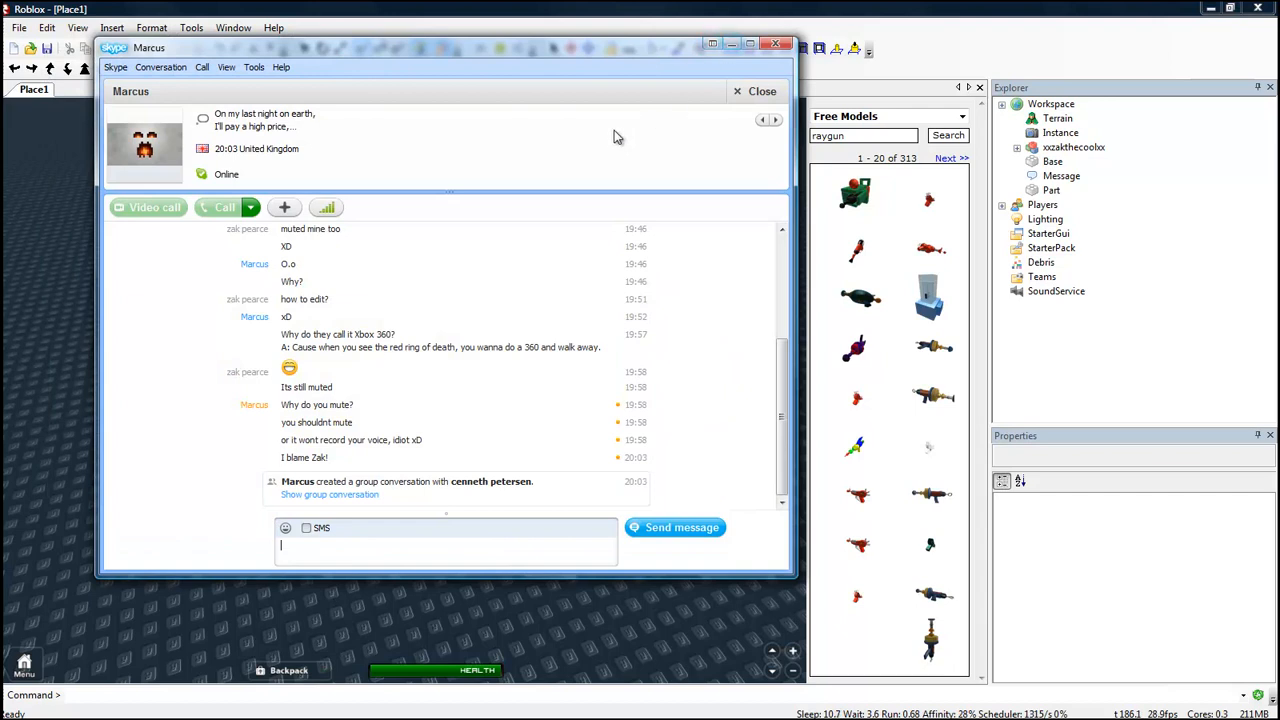
click(779, 46)
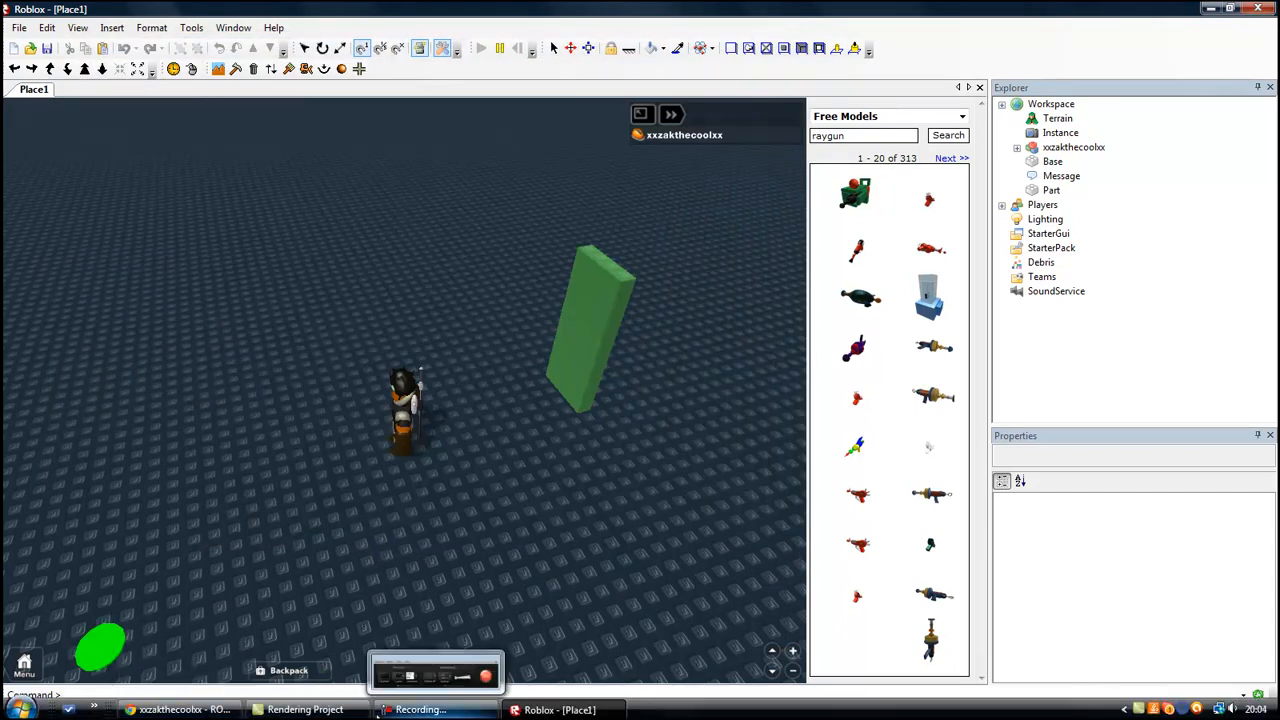
mouse_move(420, 709)
Select the green brick twice with a selection box around it, clearing the selection each time
right_drag(557, 366, 560, 355)
right_drag(590, 443, 585, 425)
drag(505, 310, 635, 513)
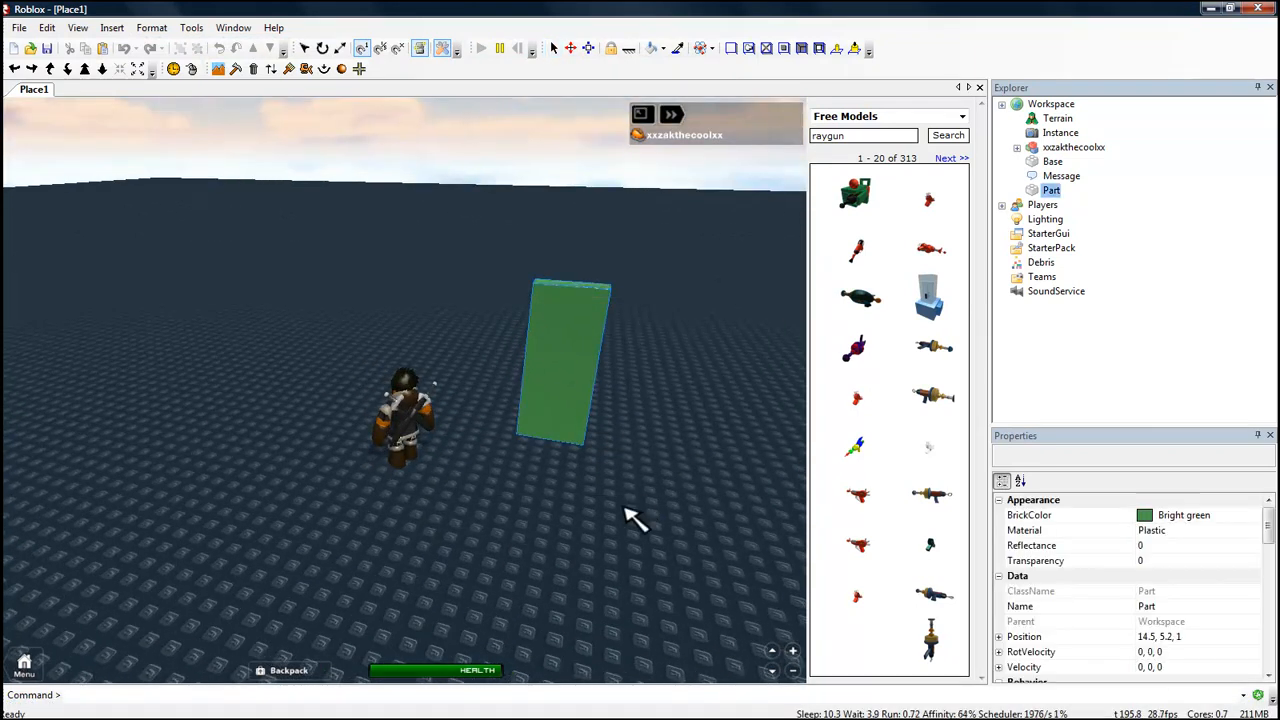
click(635, 517)
drag(510, 253, 665, 622)
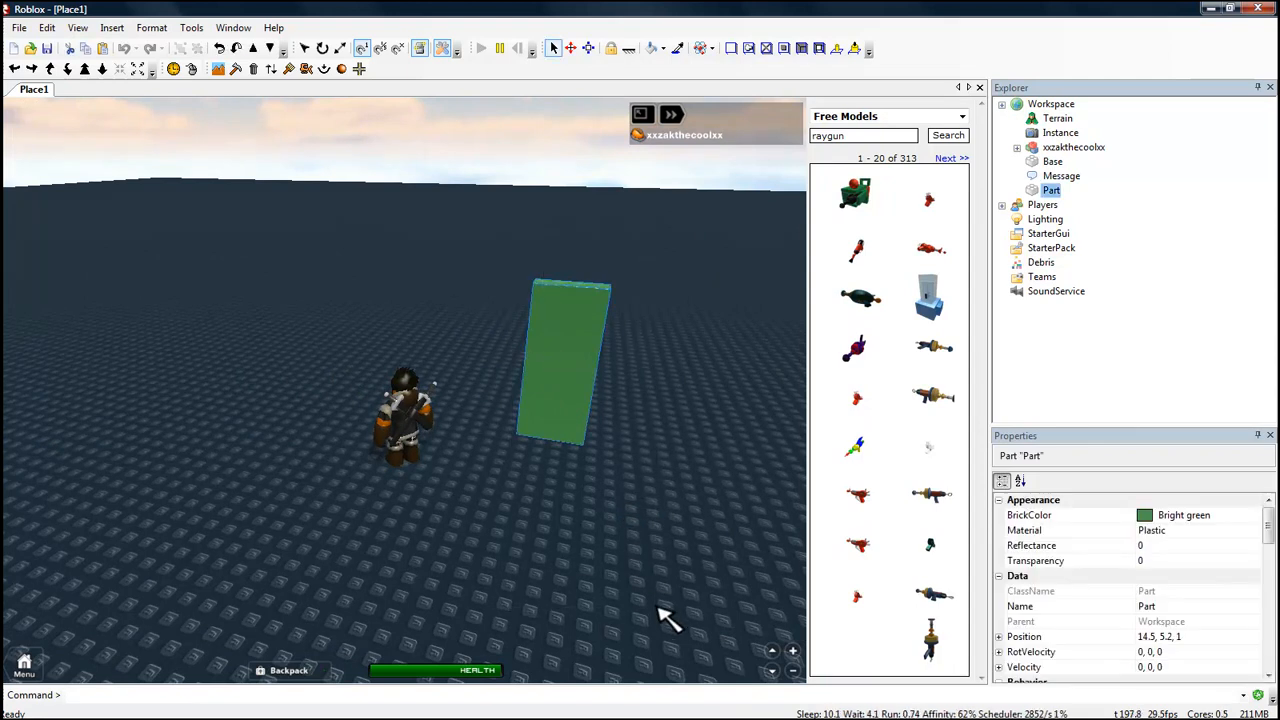
right_drag(665, 622, 684, 553)
click(684, 553)
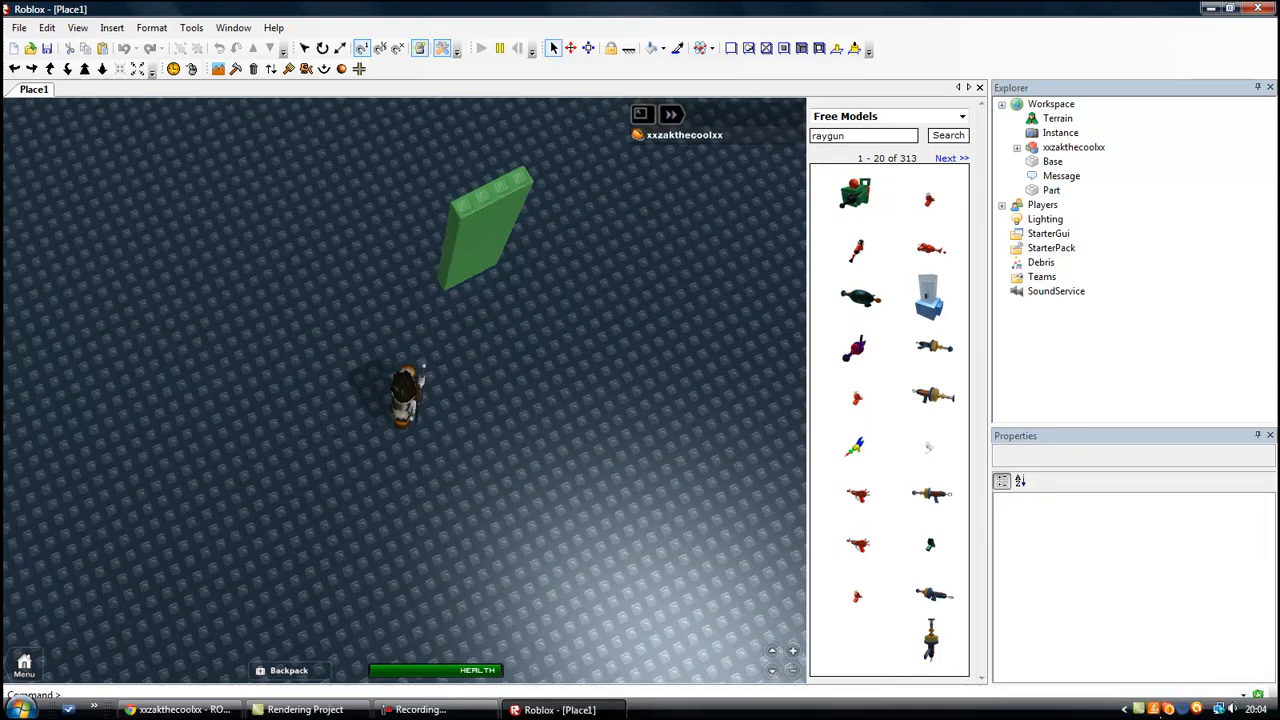
Switch to Skype, open the ongoing conference call, end it, and return to the Roblox place
click(1169, 710)
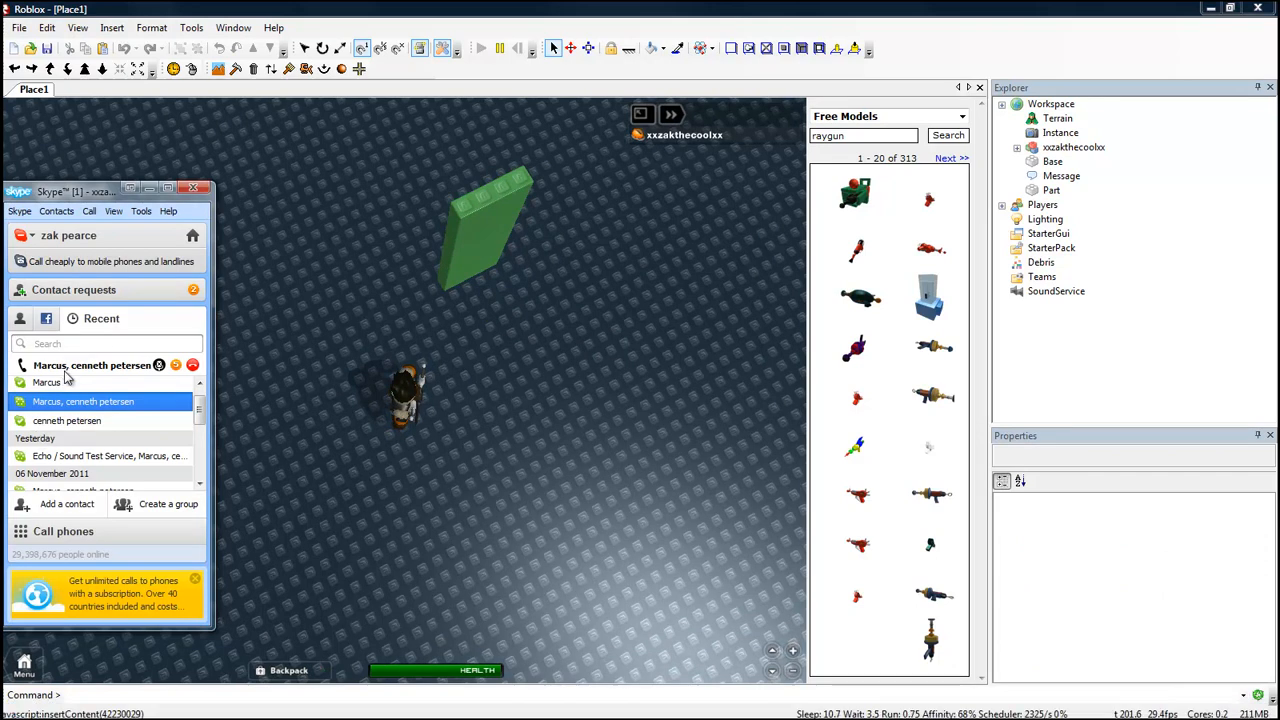
click(117, 368)
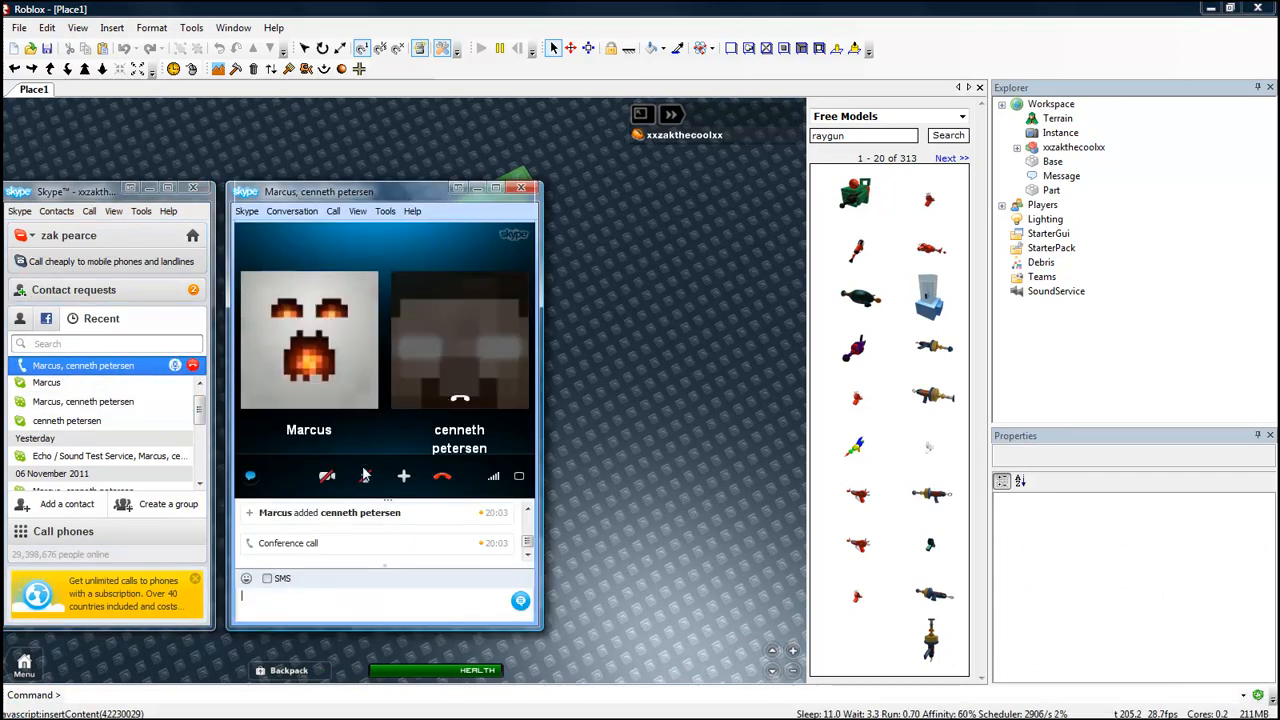
click(444, 478)
click(620, 393)
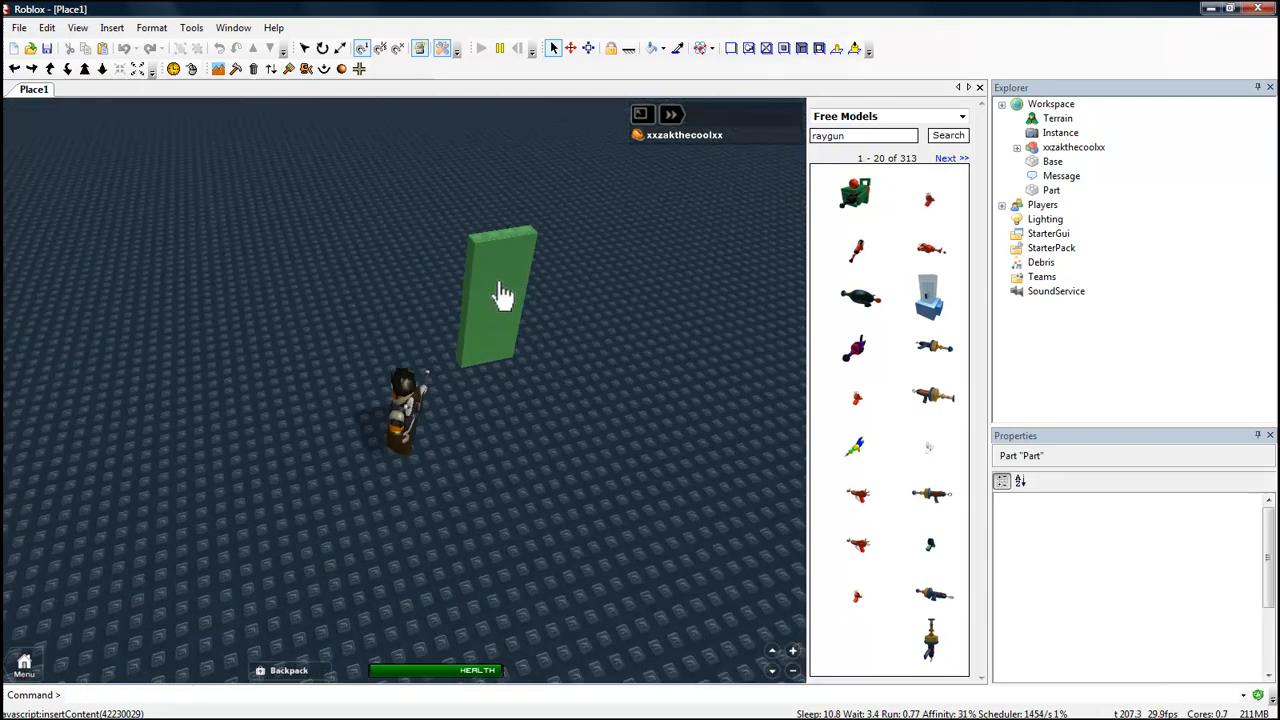
Resize the upright green brick into a wide flat slab lying on the baseplate
click(506, 286)
click(423, 343)
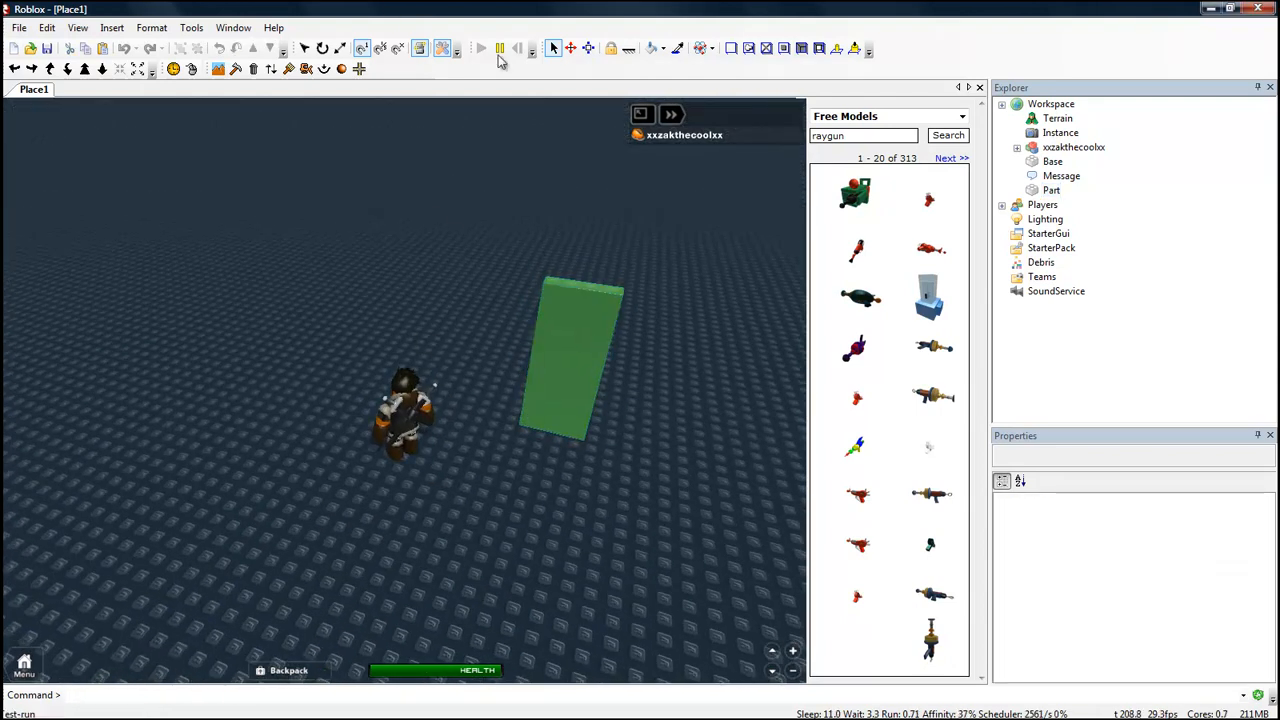
click(340, 52)
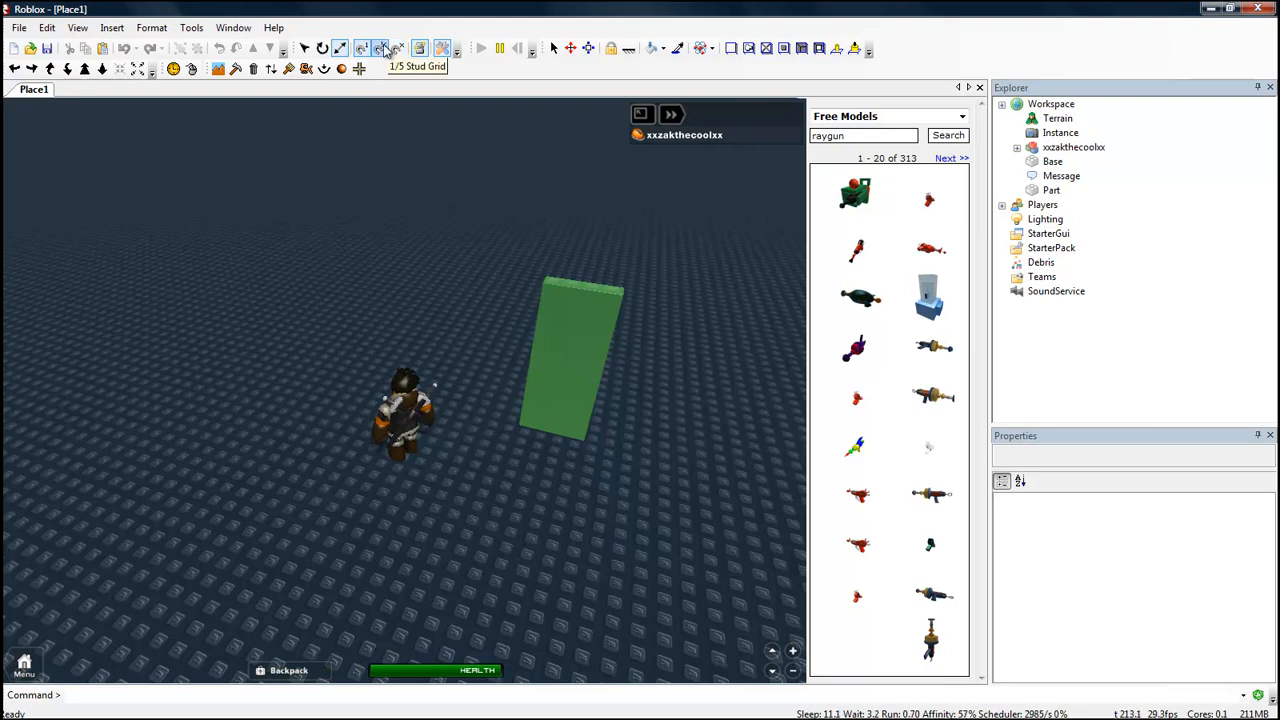
click(512, 291)
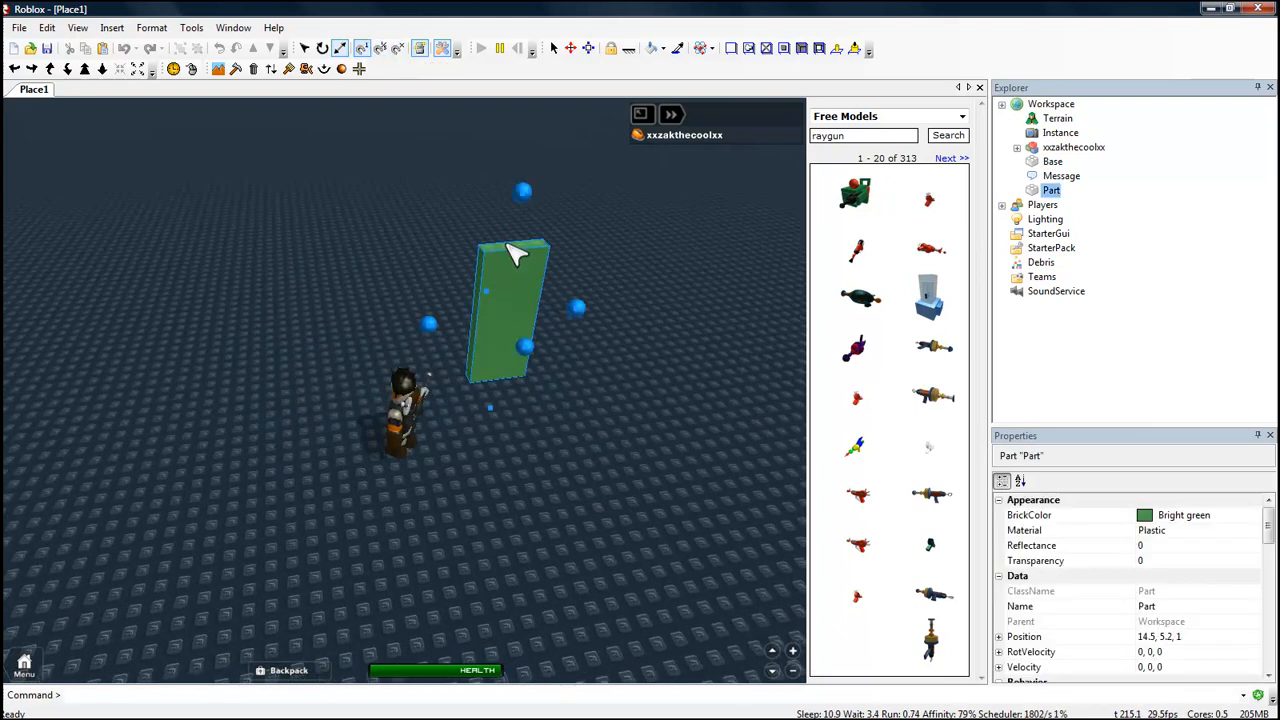
drag(528, 205, 690, 438)
right_drag(690, 438, 691, 439)
right_drag(460, 310, 438, 314)
drag(318, 355, 229, 294)
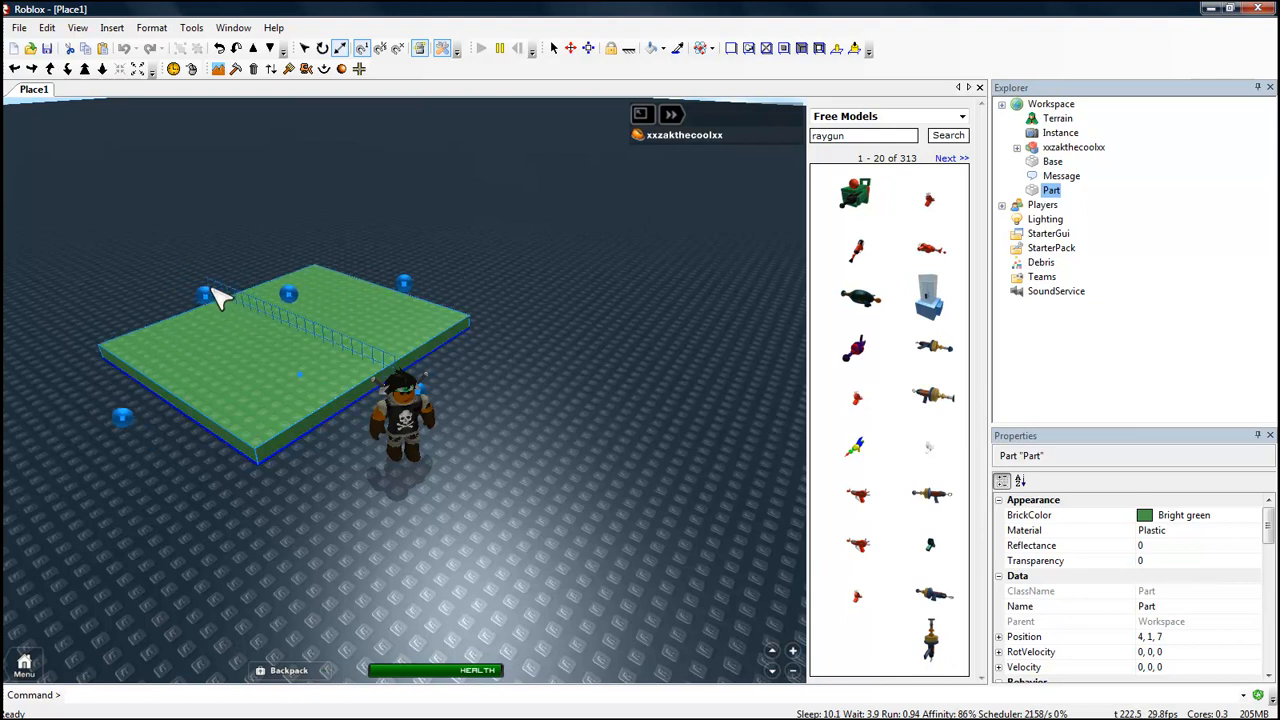
Resize the sides of the flat green slab to about 46 by 33 studs, rotating it along the way
drag(423, 294, 357, 356)
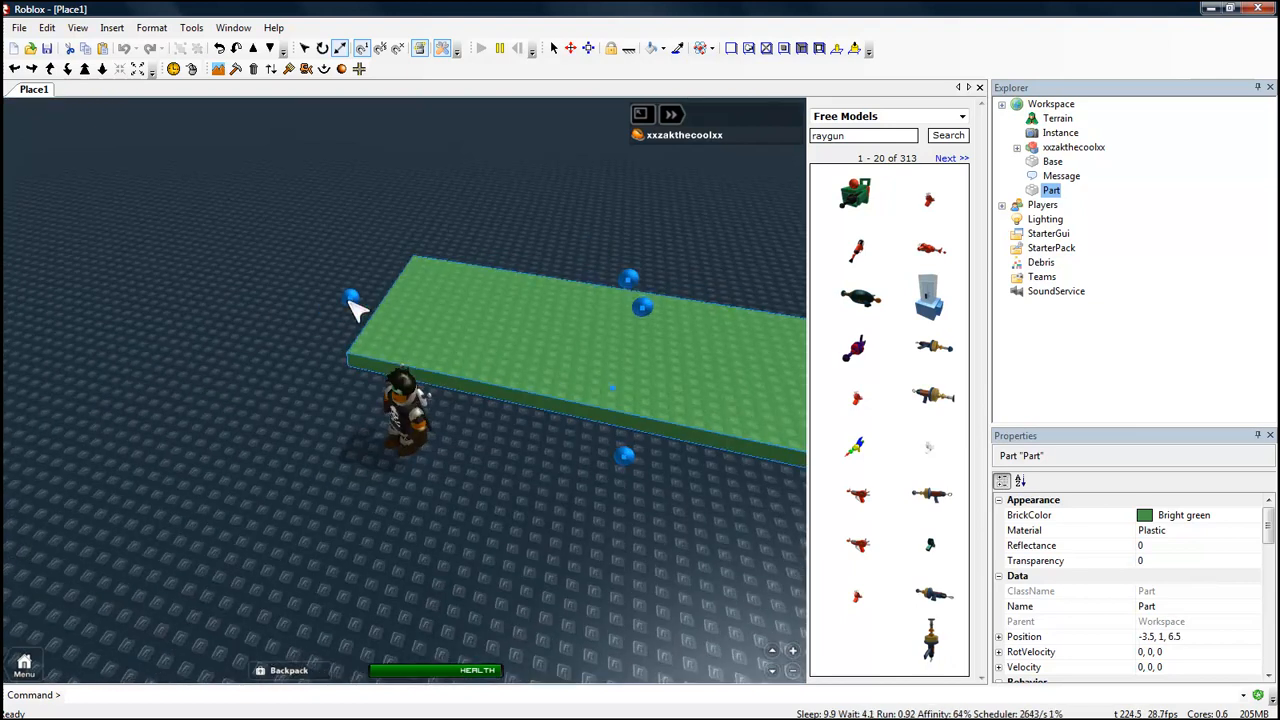
drag(286, 286, 393, 281)
key(ctrl+r)
drag(507, 262, 462, 278)
drag(318, 262, 238, 158)
click(429, 271)
drag(443, 197, 478, 197)
right_drag(484, 200, 600, 277)
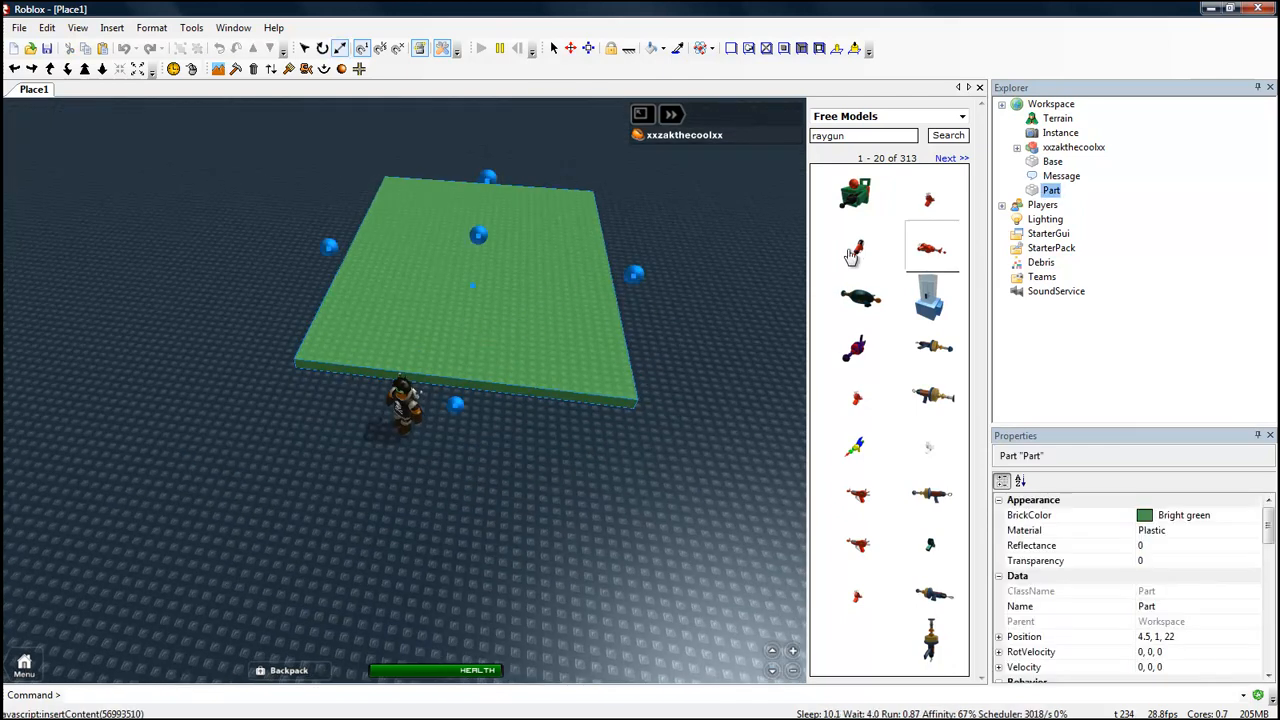
Set the green slab's Size property to 50, 1.2, 40
click(1050, 190)
drag(1266, 528, 1268, 588)
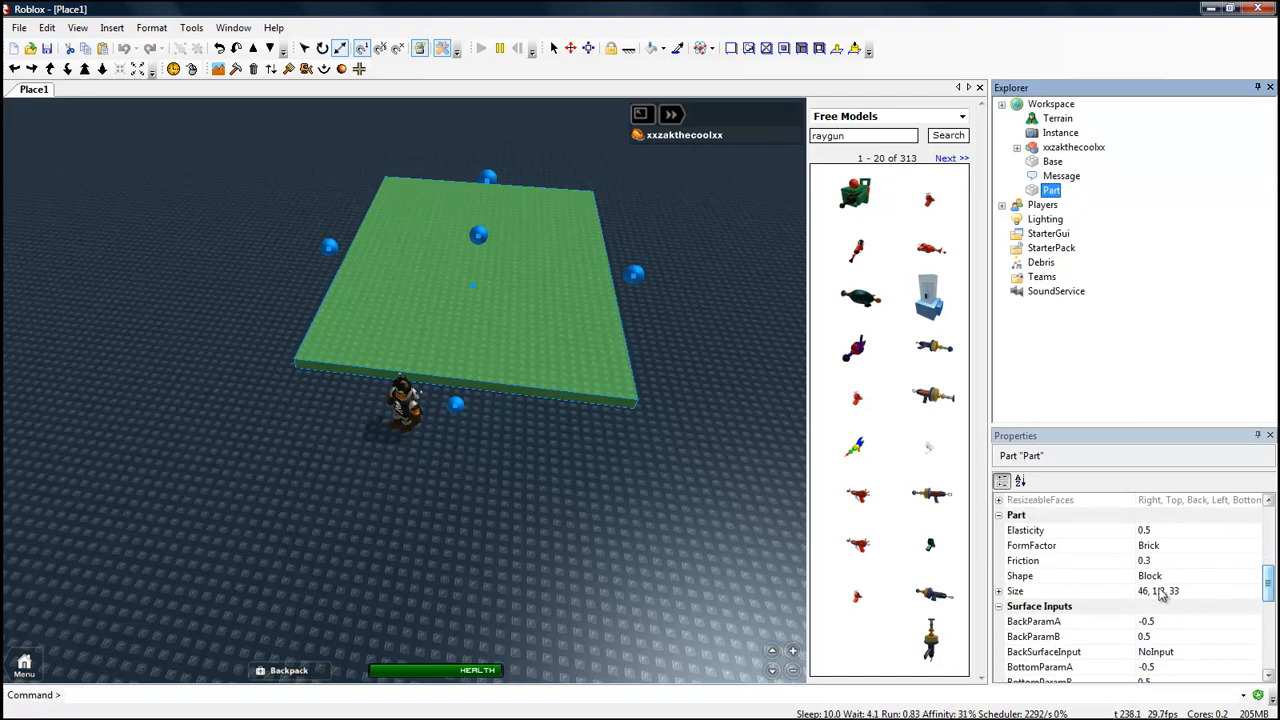
click(1160, 592)
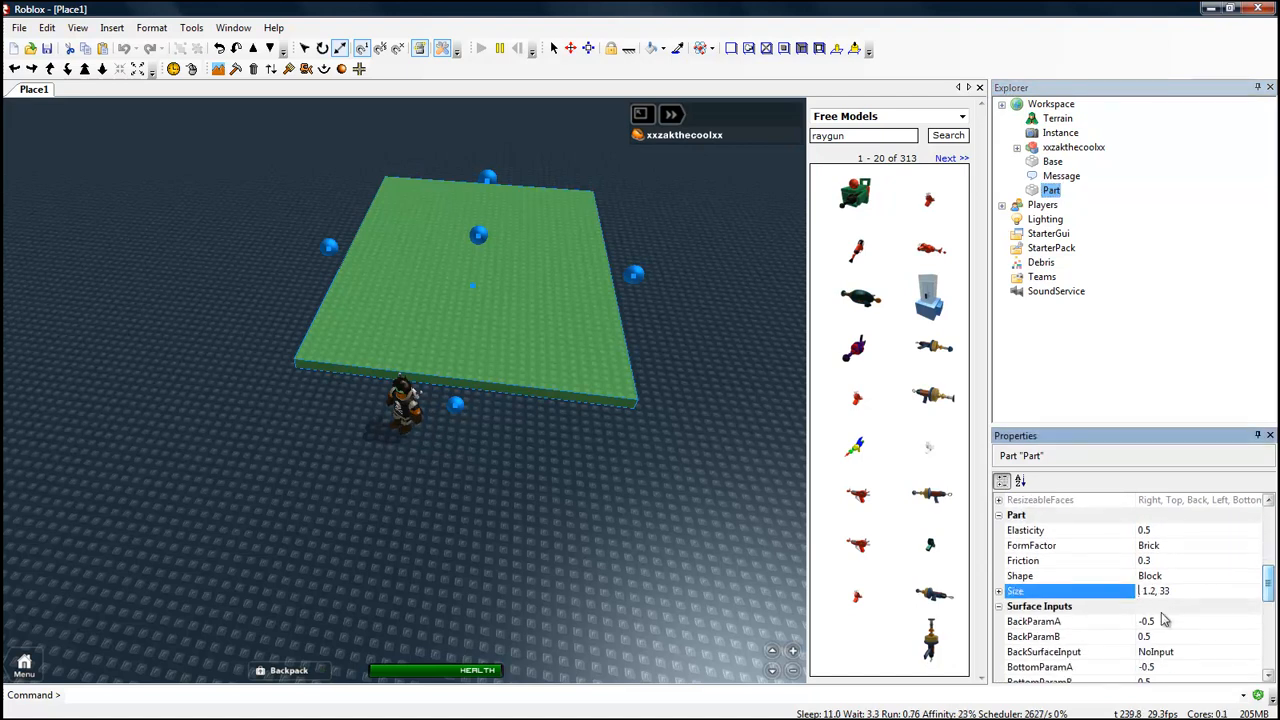
text(50)
key(Return)
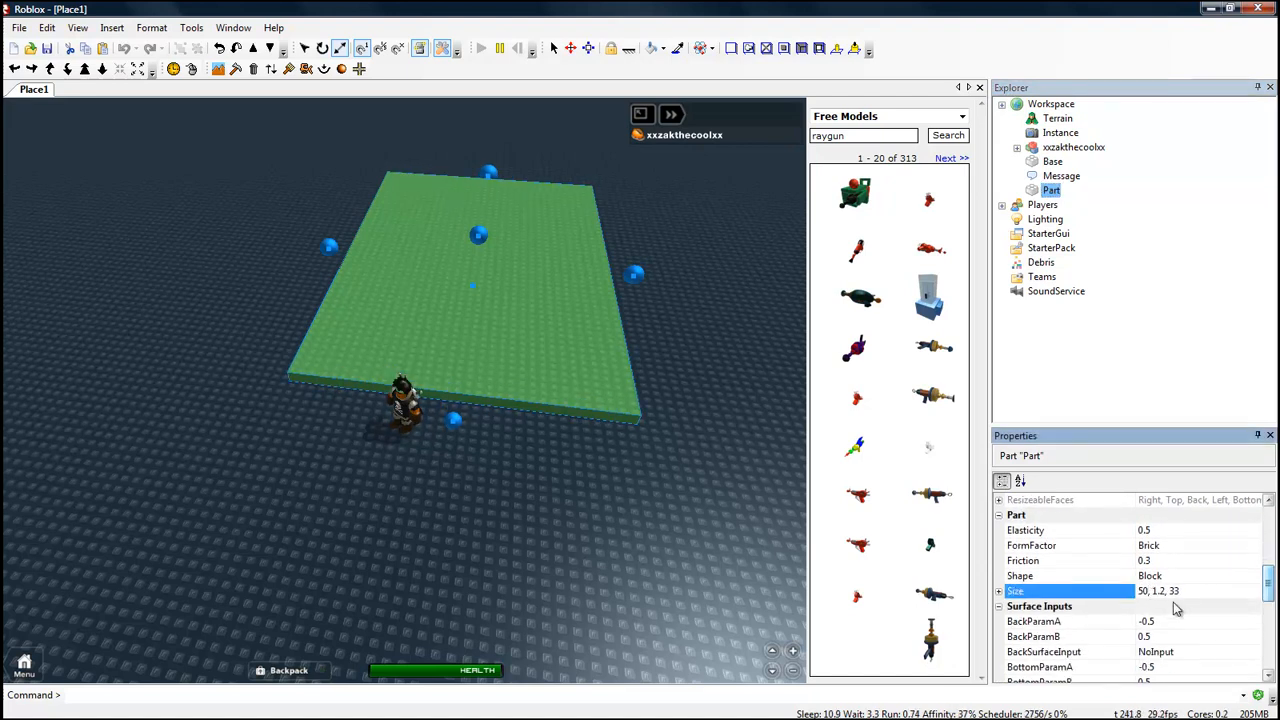
text(40)
key(Return)
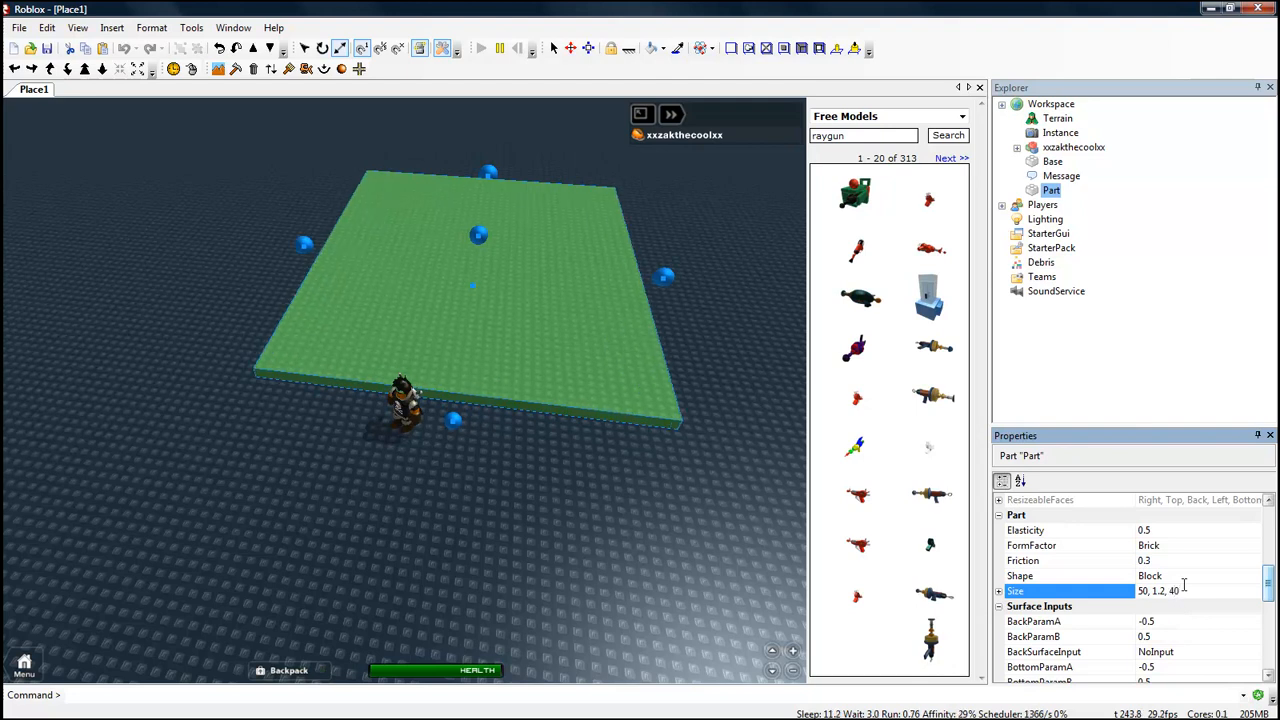
Paste a copy of the large green slab directly on top of the original
click(496, 122)
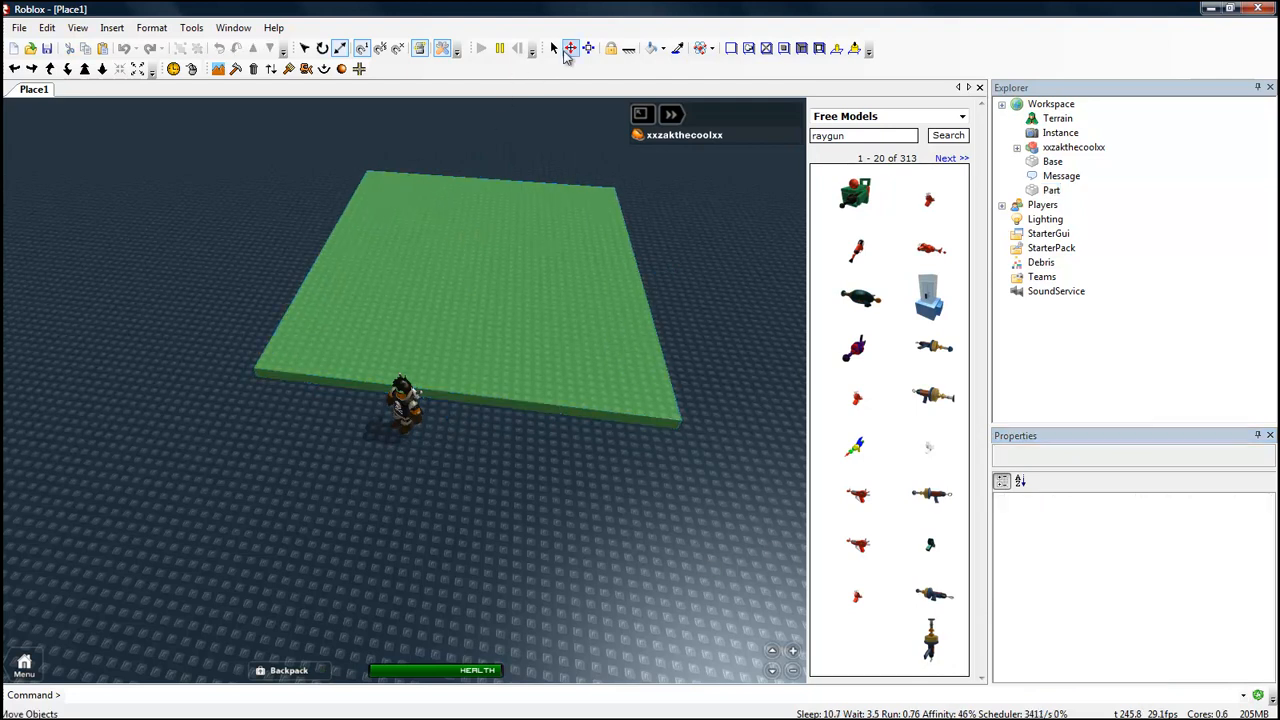
click(432, 258)
key(ctrl+v)
drag(449, 281, 523, 301)
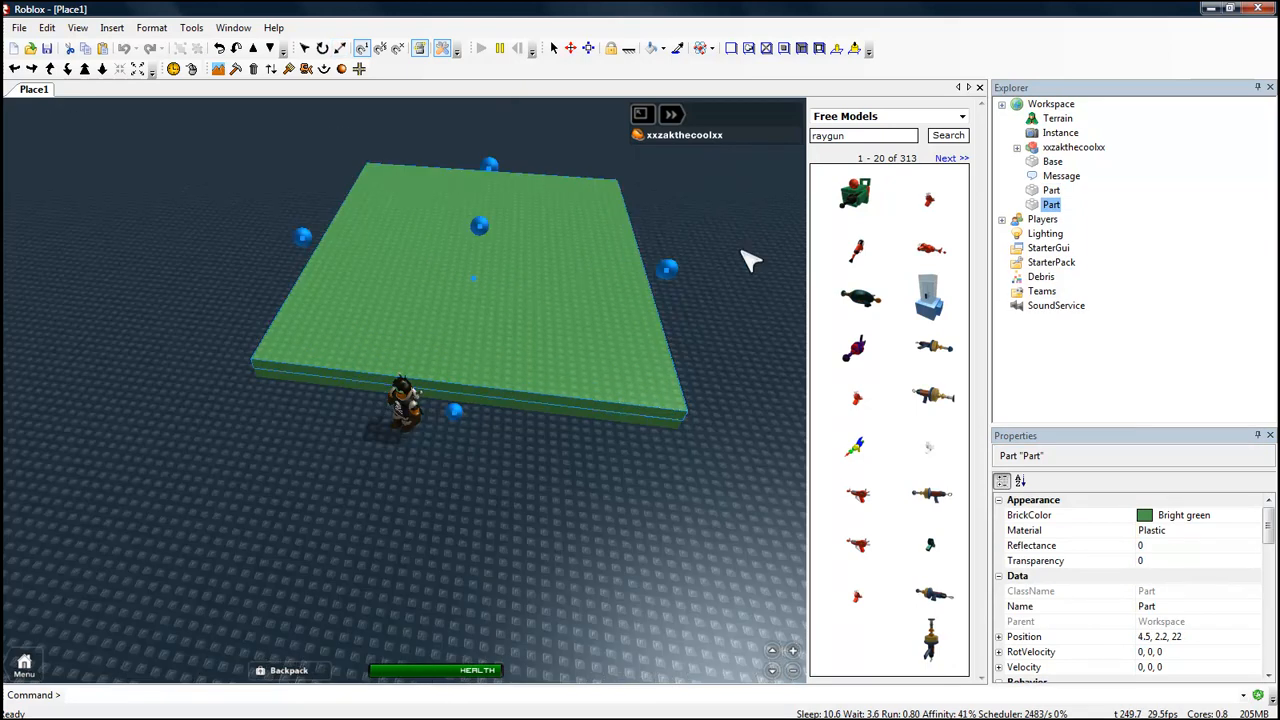
right_click(1051, 204)
click(1190, 179)
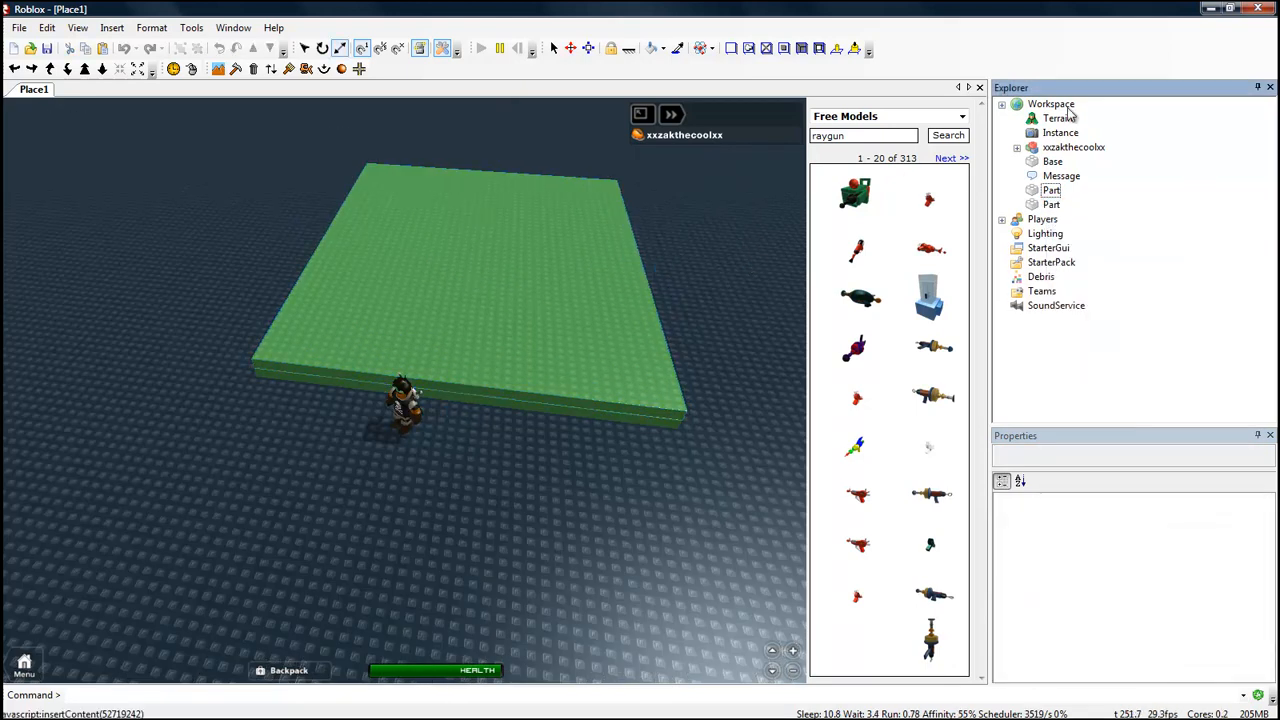
right_click(1051, 104)
key(Escape)
Shrink the upper green slab inward on its front and side edges so it forms a smaller layer
click(510, 332)
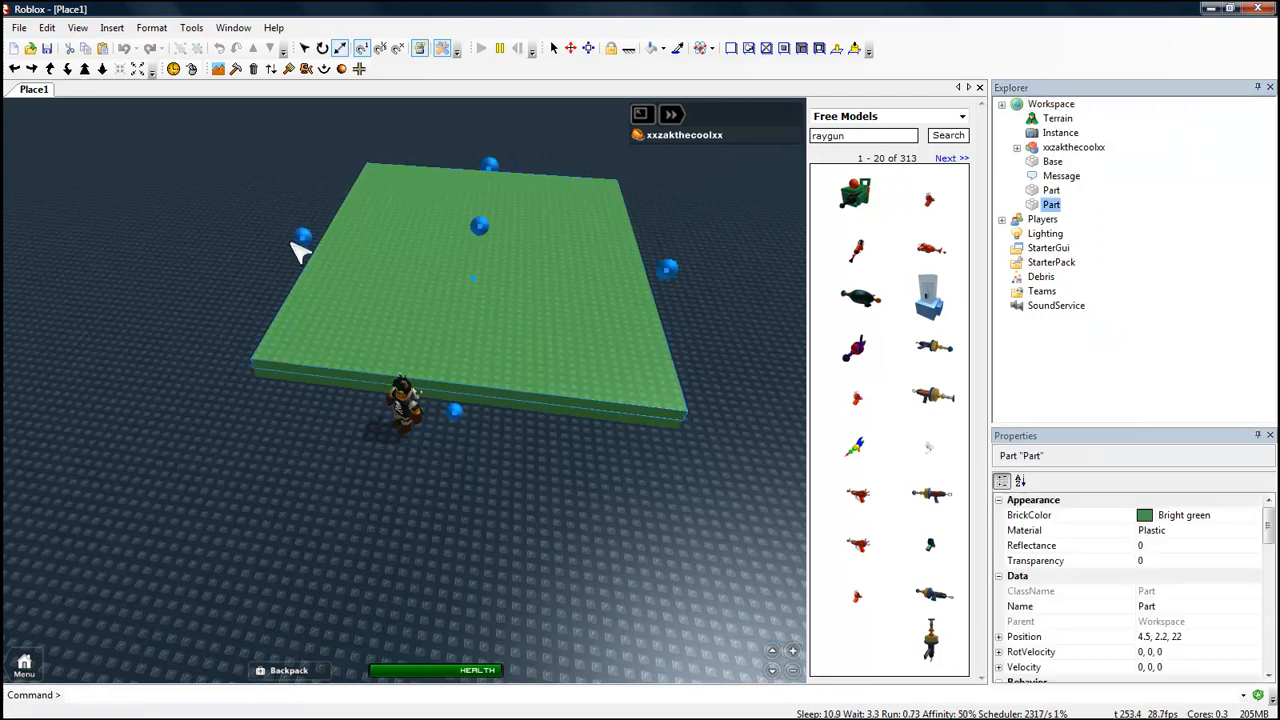
drag(480, 429, 600, 328)
drag(670, 258, 640, 257)
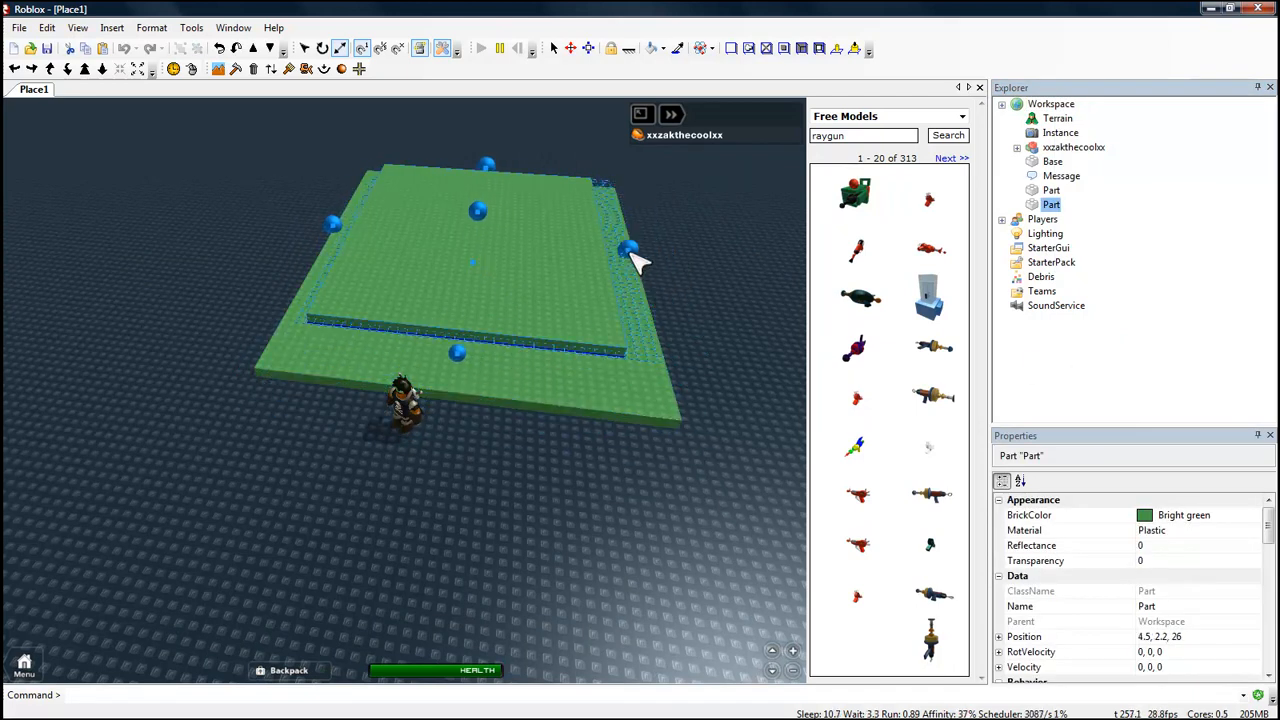
drag(466, 357, 538, 262)
Duplicate the smaller slab and resize the copy into a thin upright wall along one side edge
key(ctrl+d)
key(w)
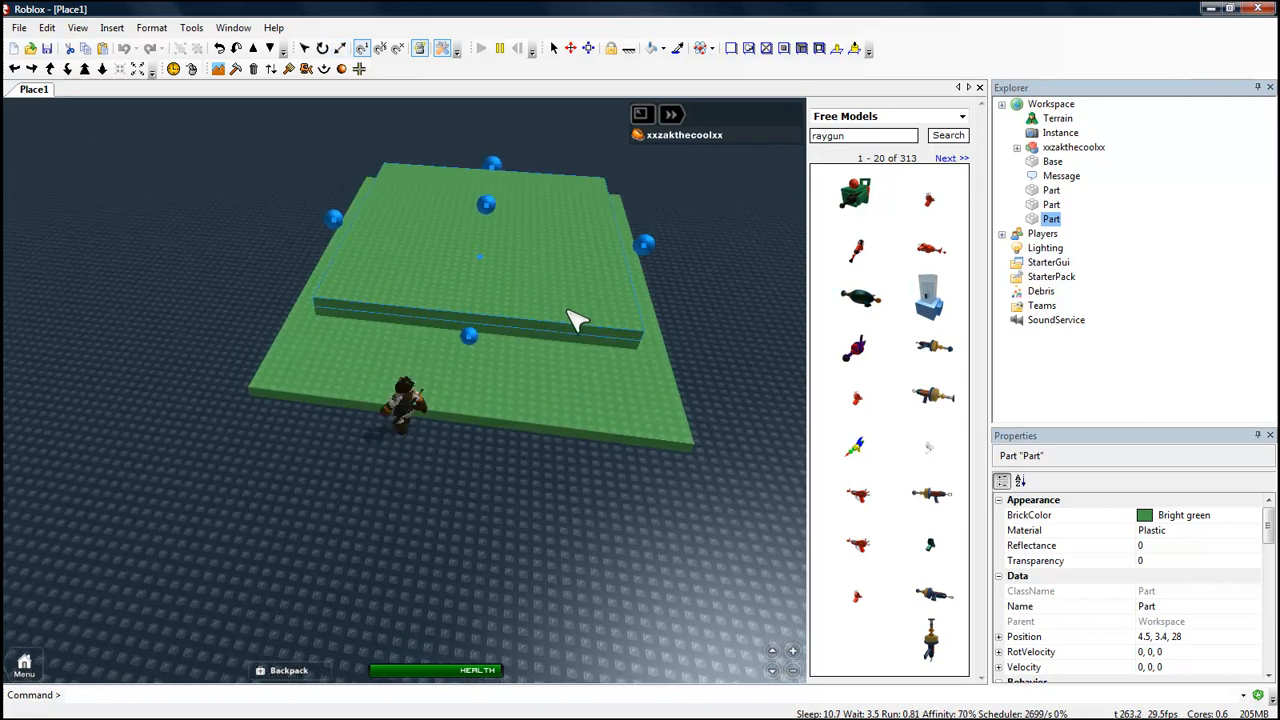
drag(653, 271, 366, 177)
click(215, 212)
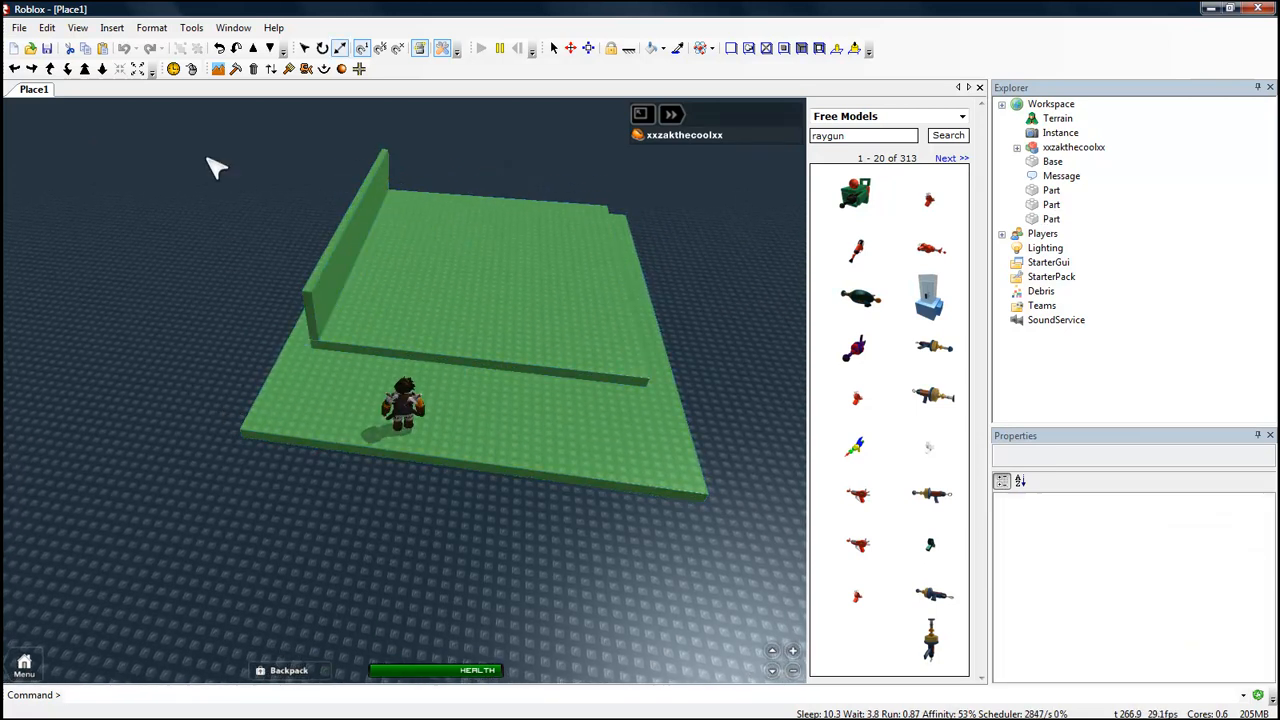
Select both green slabs and the wall together and delete them from the baseplate
right_drag(209, 164, 206, 158)
drag(299, 197, 737, 538)
right_drag(641, 543, 643, 543)
mouse_move(232, 168)
mouse_down()
mouse_move(553, 481)
mouse_move(699, 562)
mouse_up()
key(Delete)
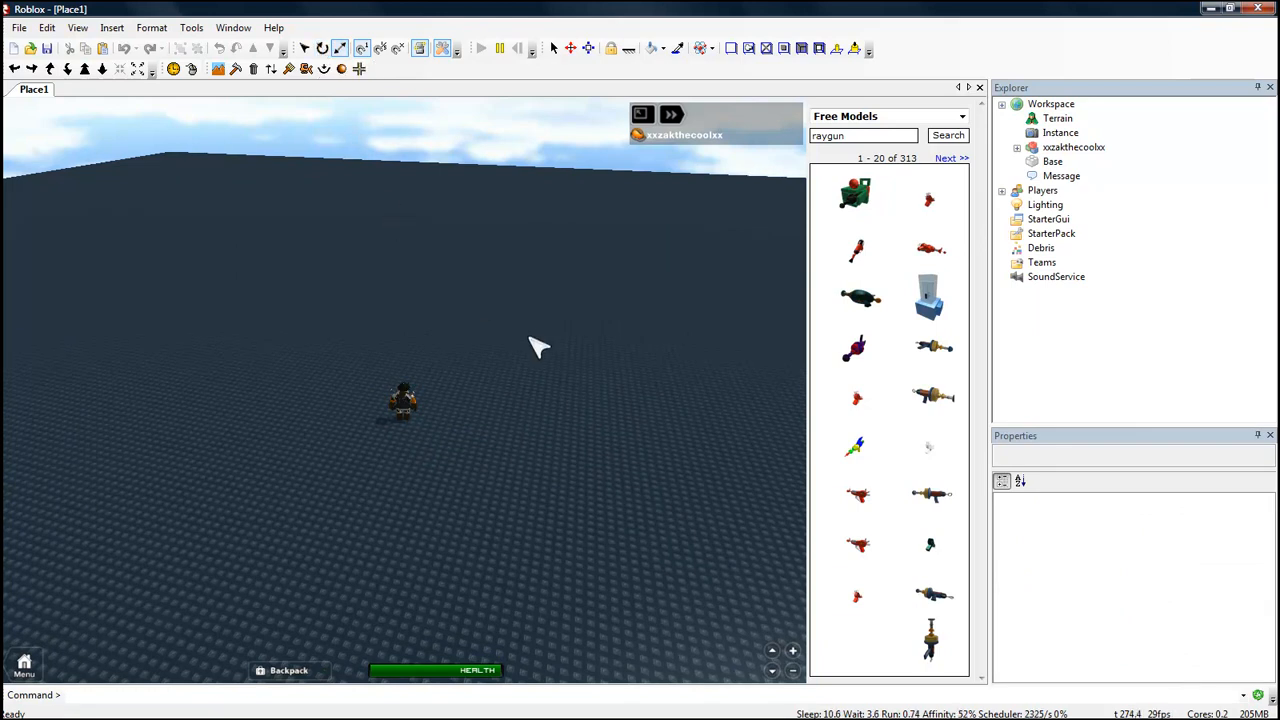
Paste the copied green slab back onto the baseplate and tilt it with the Rotate tool
key(ctrl+v)
click(322, 48)
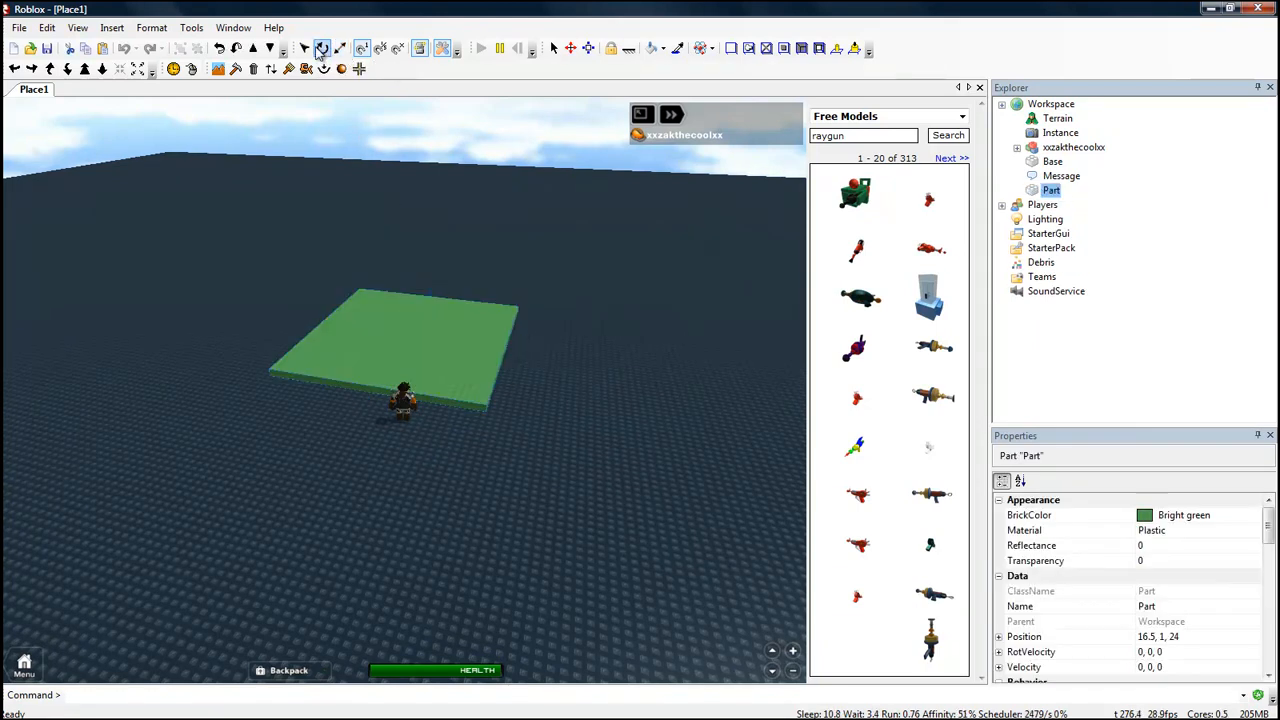
mouse_move(520, 350)
mouse_down()
mouse_move(514, 309)
mouse_move(508, 349)
mouse_up()
click(523, 363)
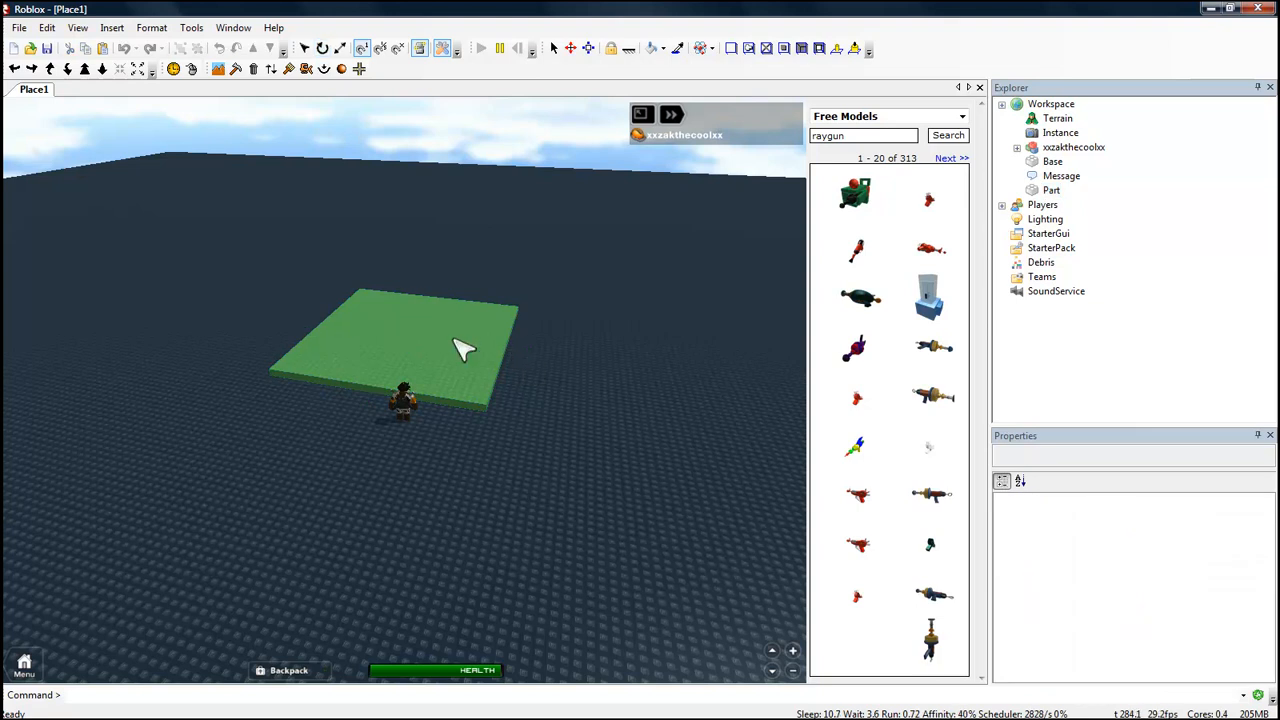
click(483, 355)
drag(310, 325, 309, 329)
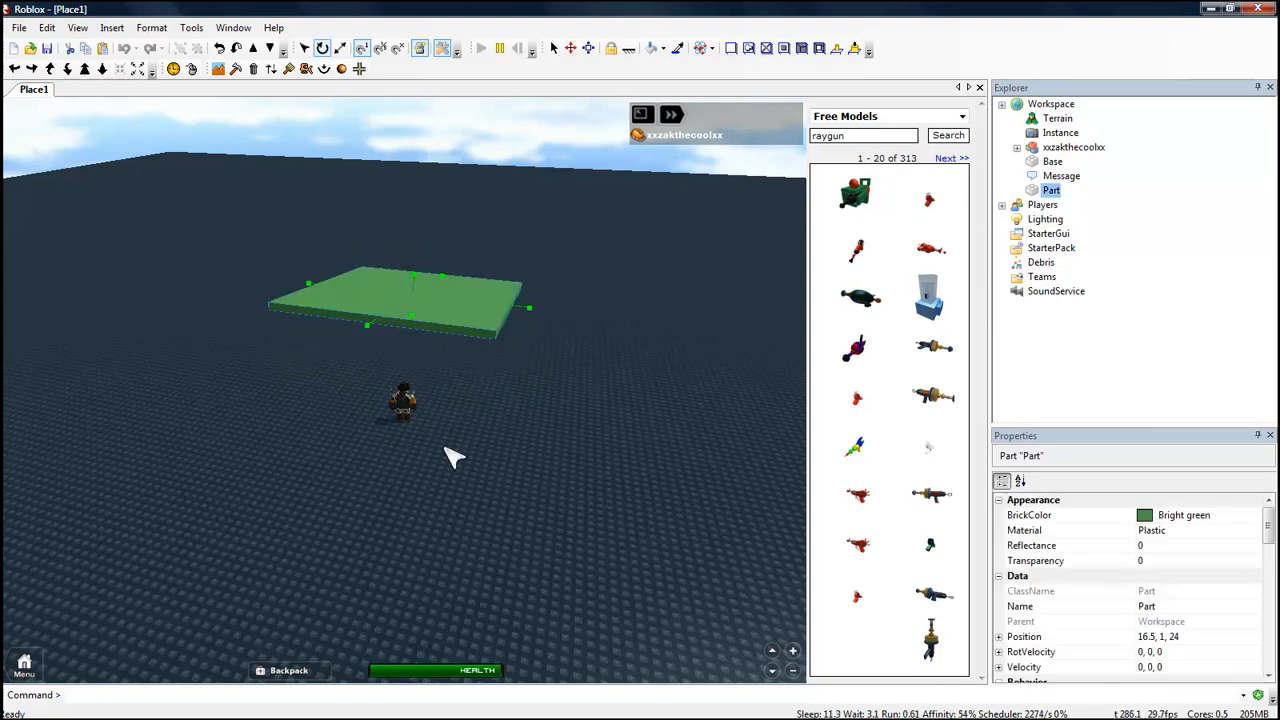
click(444, 442)
right_drag(443, 411, 446, 394)
key(w)
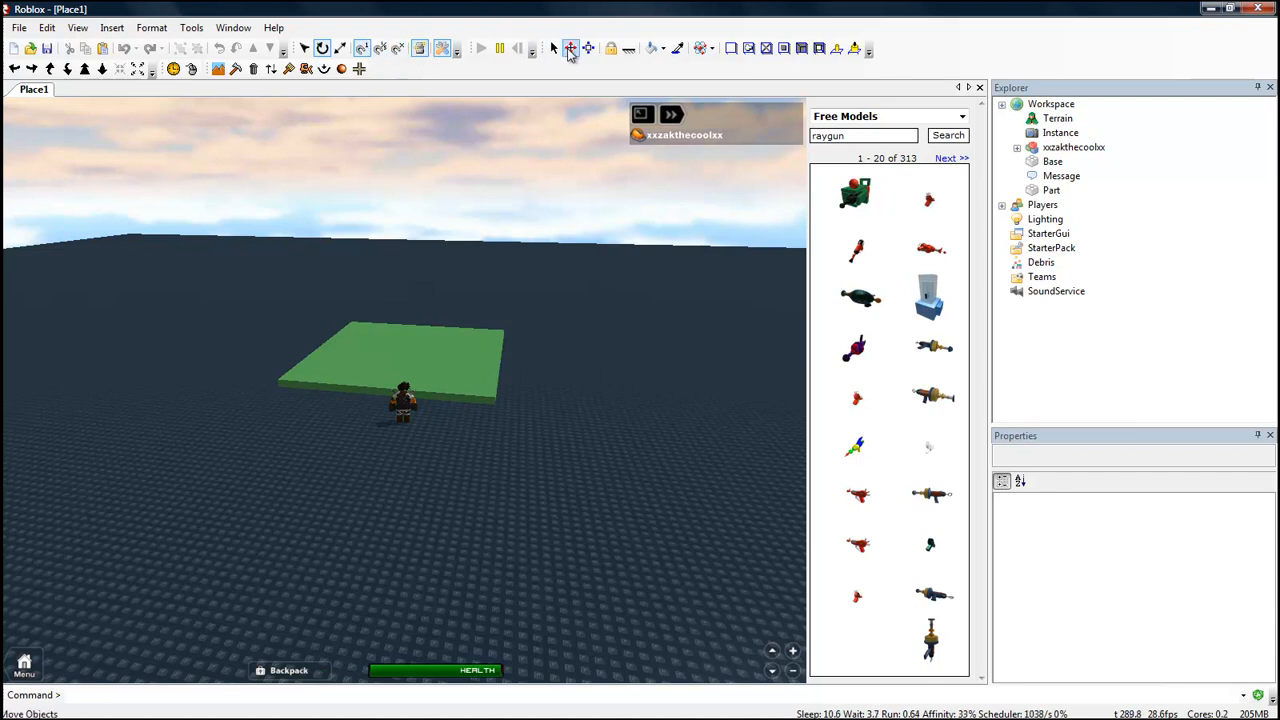
Anchor the green slab and rotate it into a slanted position above the baseplate
click(628, 48)
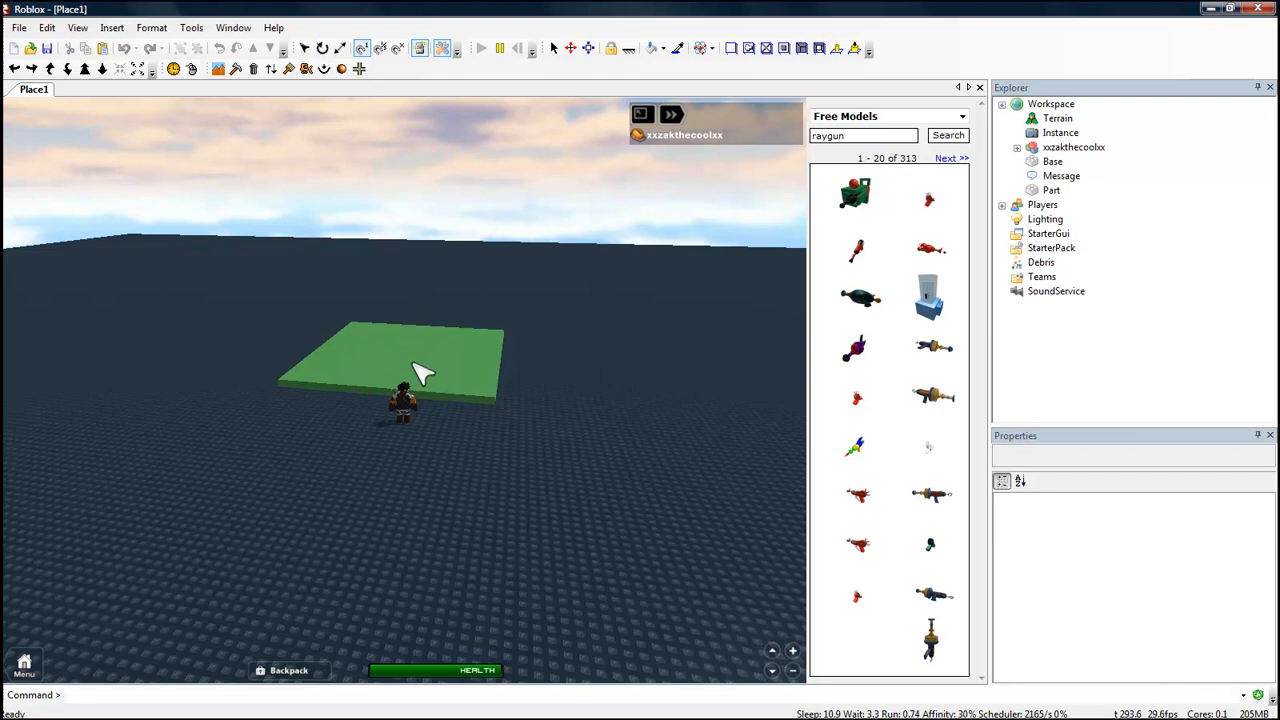
click(421, 373)
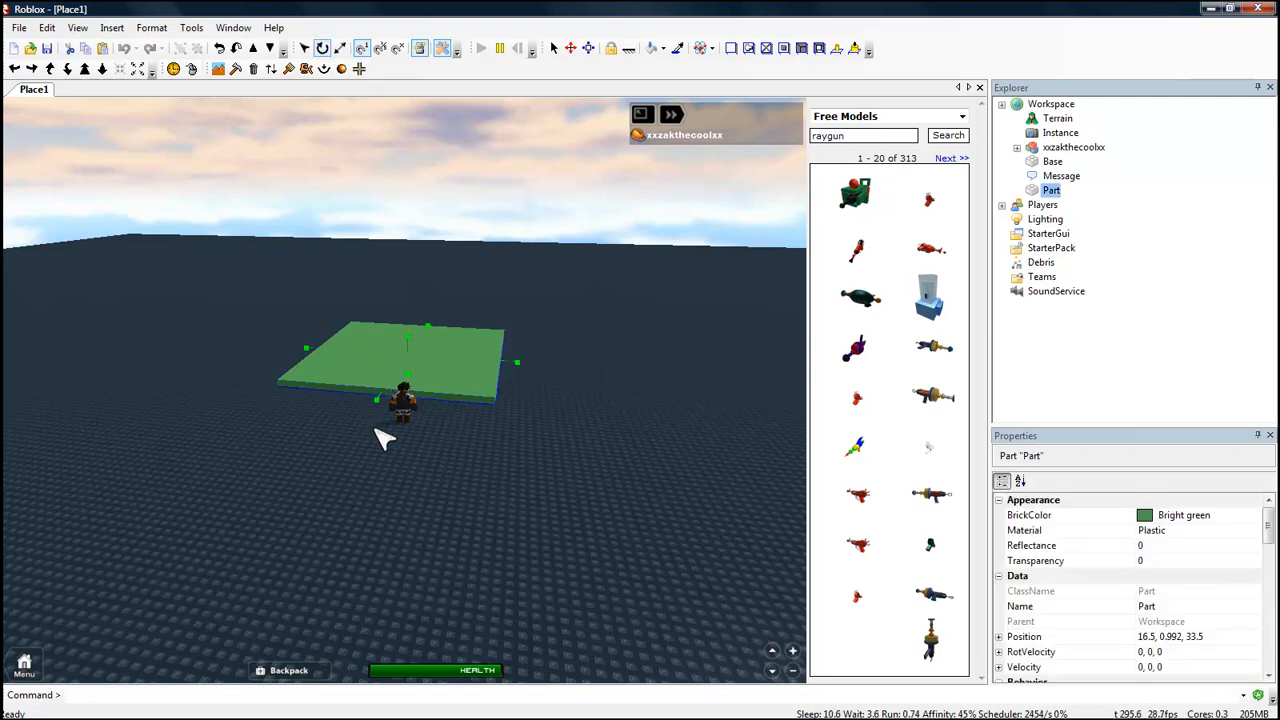
key(ctrl+t)
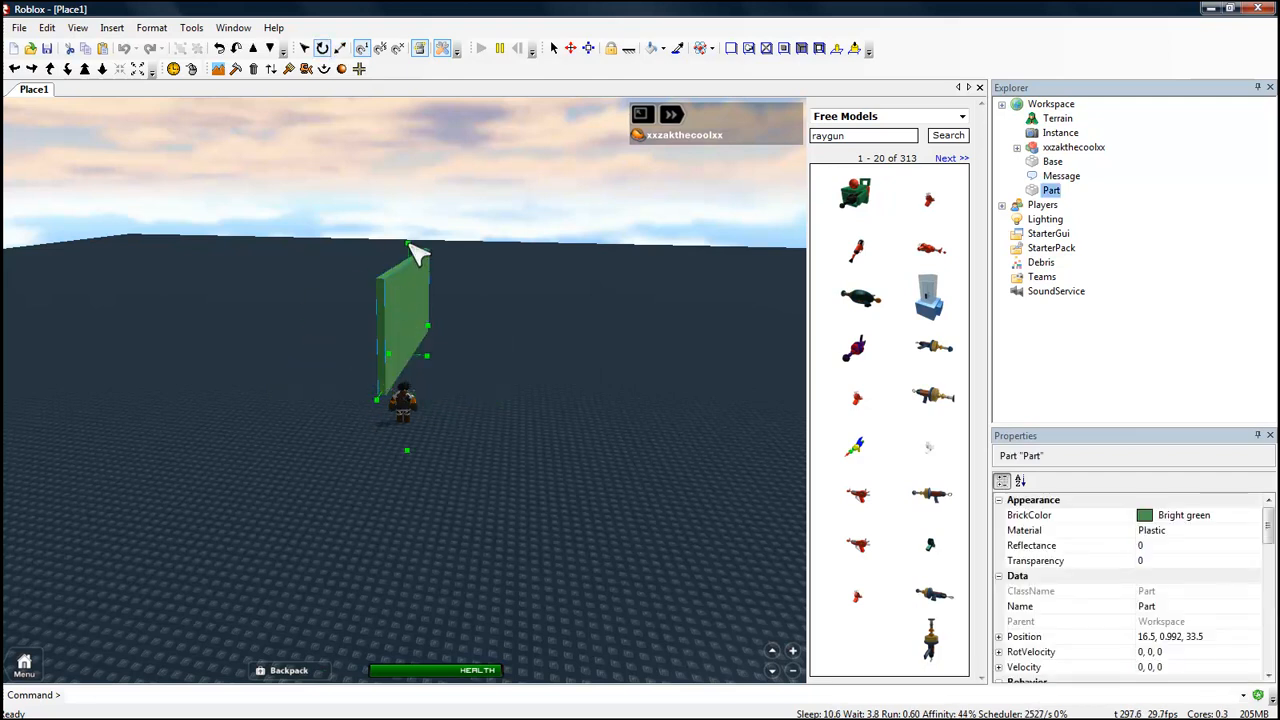
key(ctrl+r)
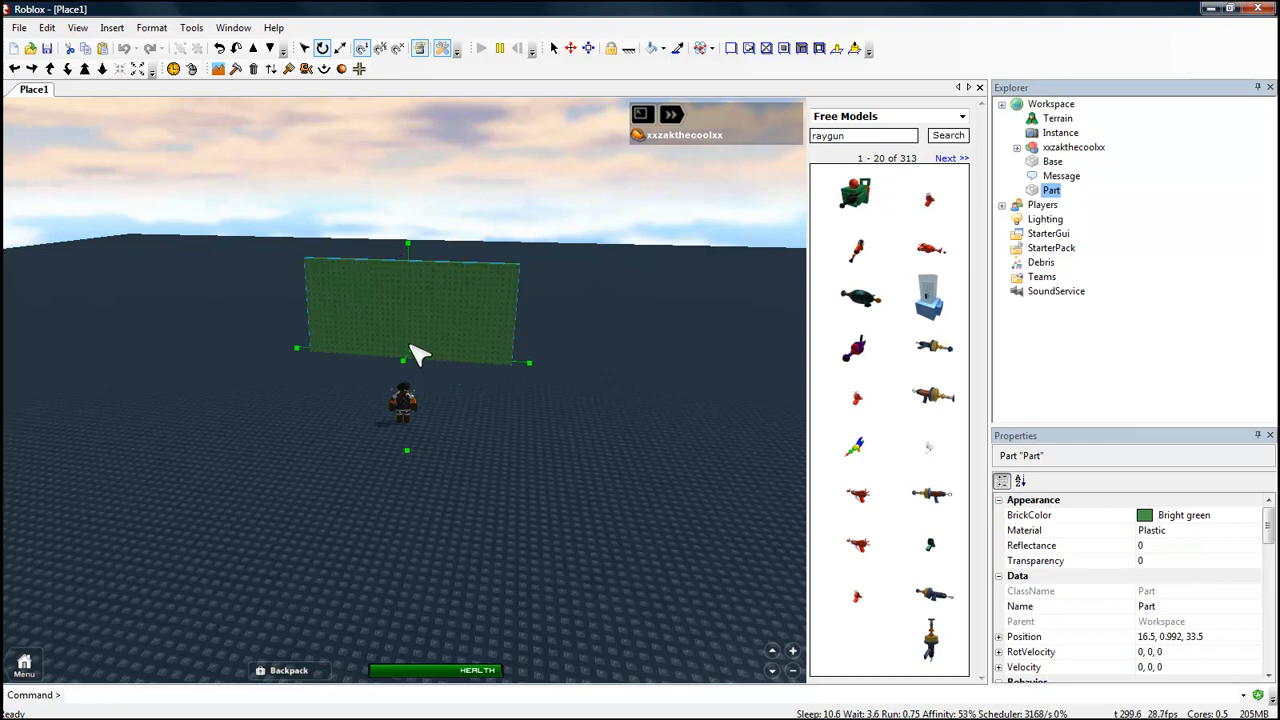
key(ctrl+t)
mouse_move(348, 282)
mouse_down()
mouse_move(329, 280)
mouse_move(323, 300)
mouse_move(337, 286)
mouse_up()
click(500, 420)
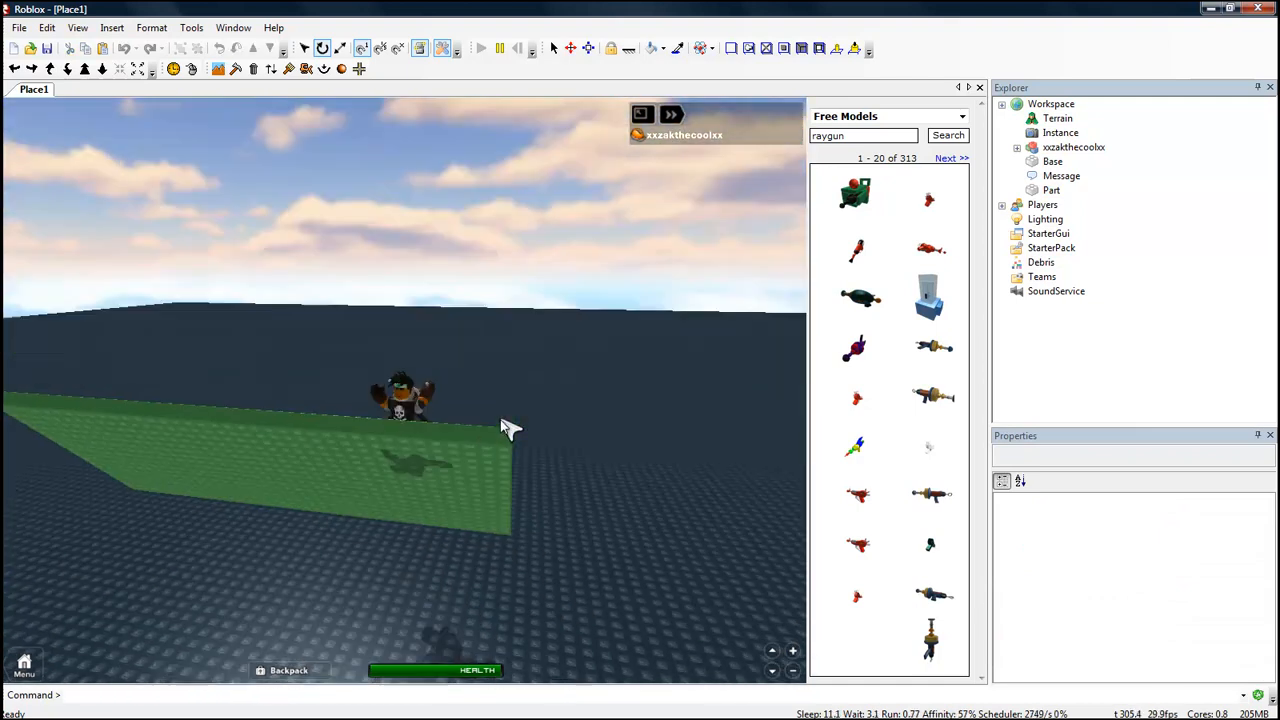
right_drag(502, 420, 329, 386)
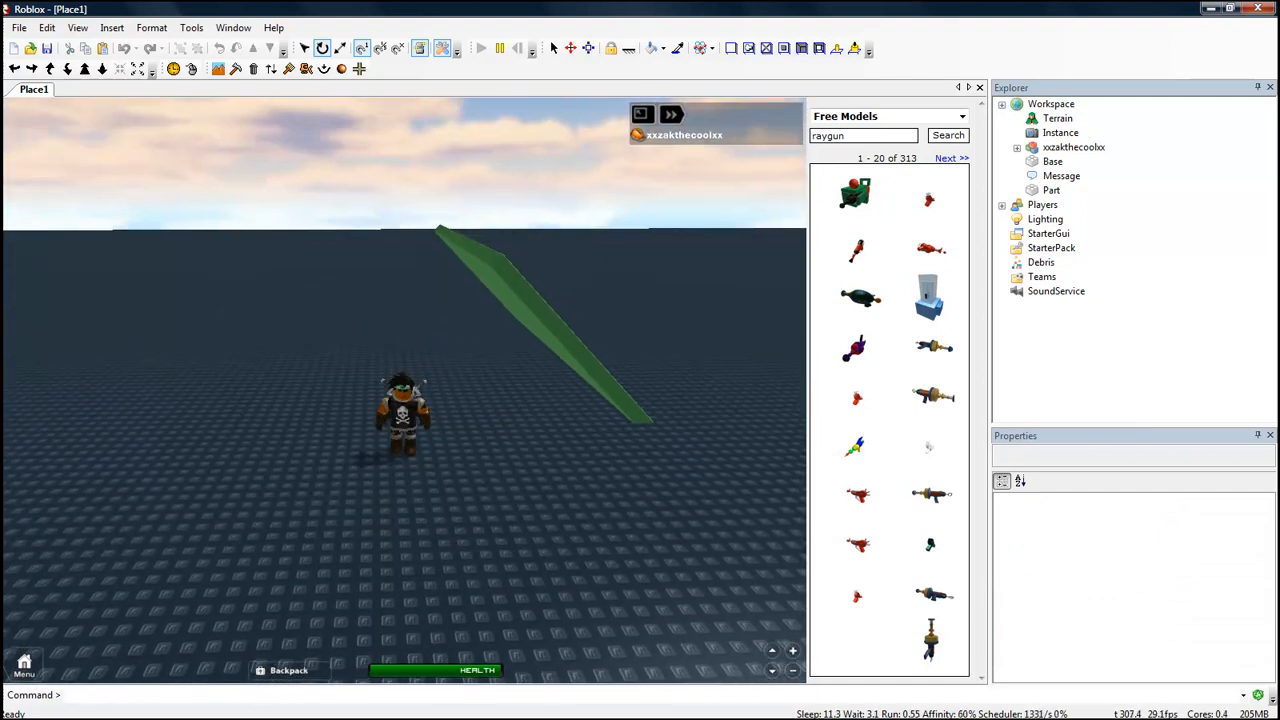
Shift the place's time of day back and forth between dusk and dawn, ending at 18:04
click(174, 69)
drag(408, 636, 559, 633)
right_drag(580, 479, 580, 479)
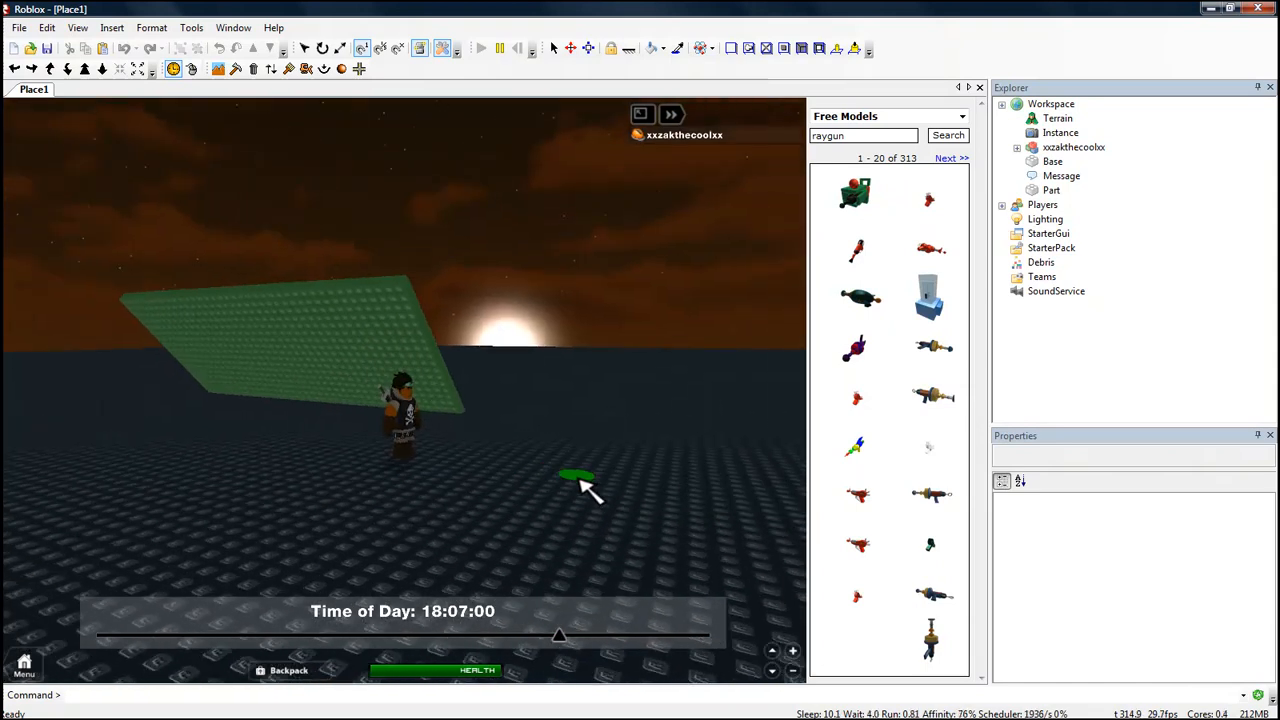
drag(563, 638, 258, 618)
right_drag(334, 486, 334, 484)
drag(268, 638, 566, 634)
right_drag(557, 514, 553, 512)
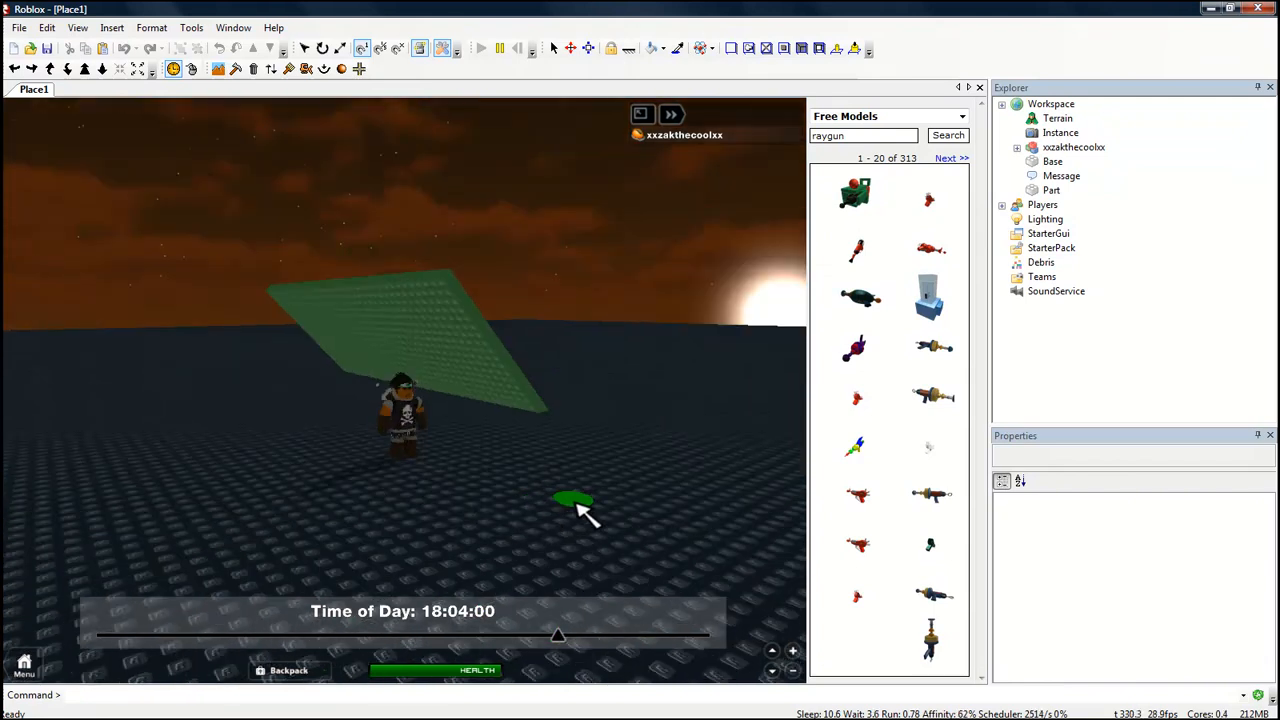
Set the Lighting object's TimeOfDay to 18:02:00
click(1050, 223)
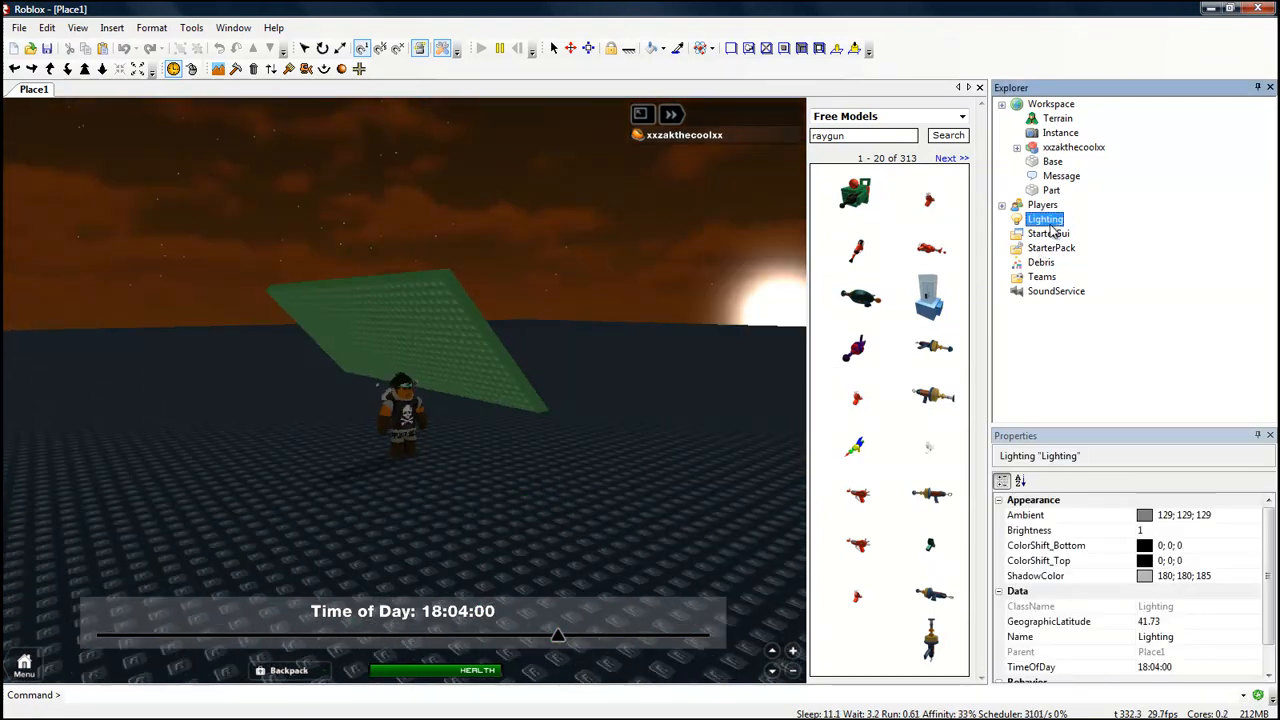
drag(1268, 571, 1270, 596)
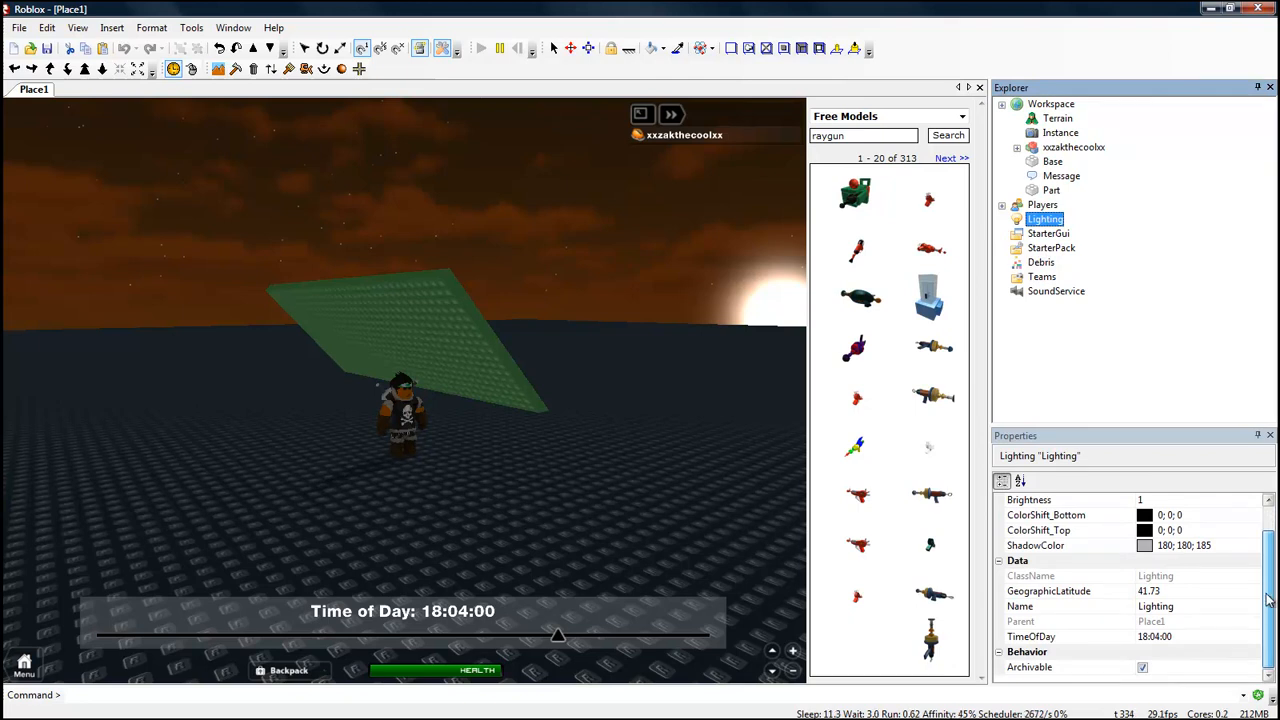
click(1154, 640)
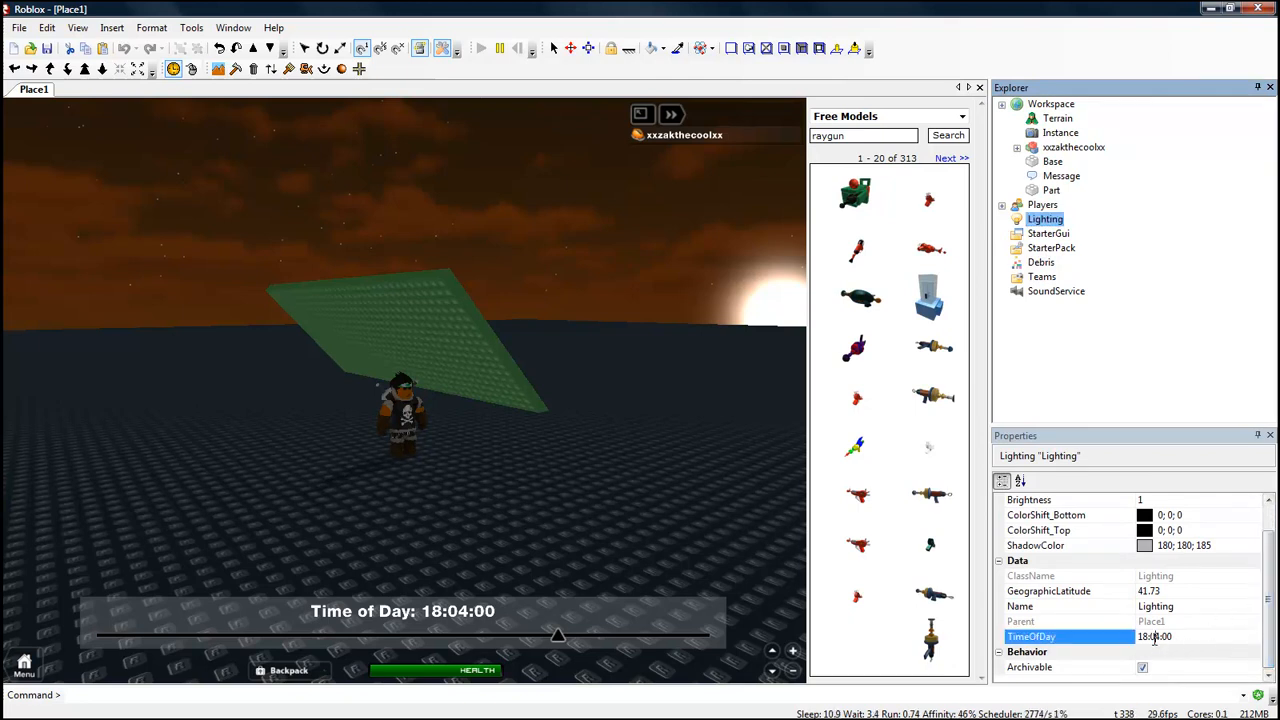
key(Return)
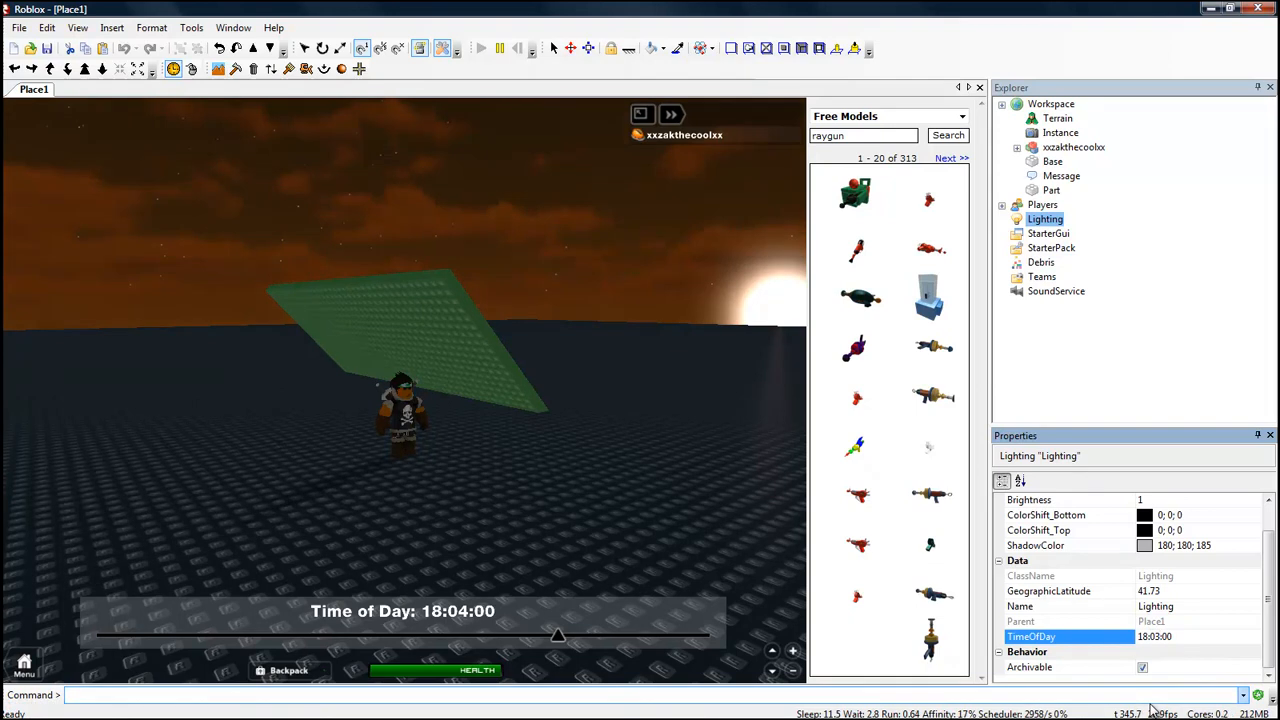
mouse_move(1160, 718)
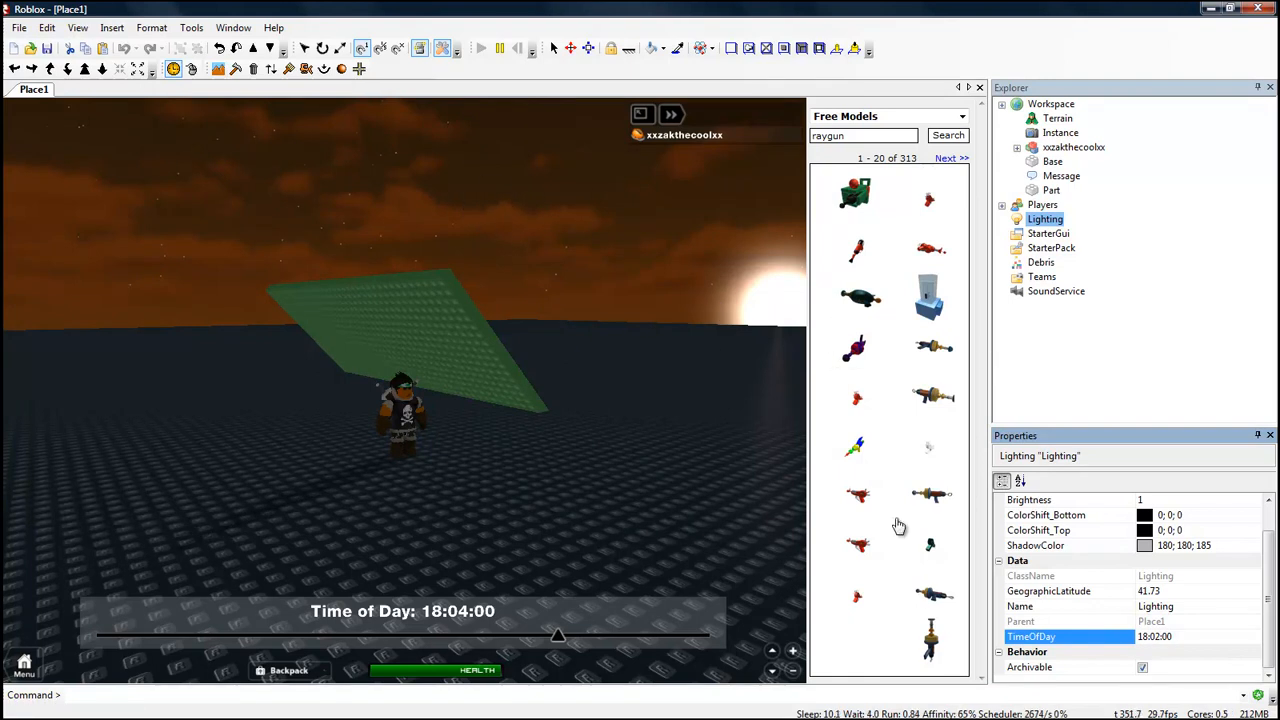
click(1220, 606)
Set the ShadowColor of the Lighting to black (0; 0; 0) from the standard colours
click(1215, 544)
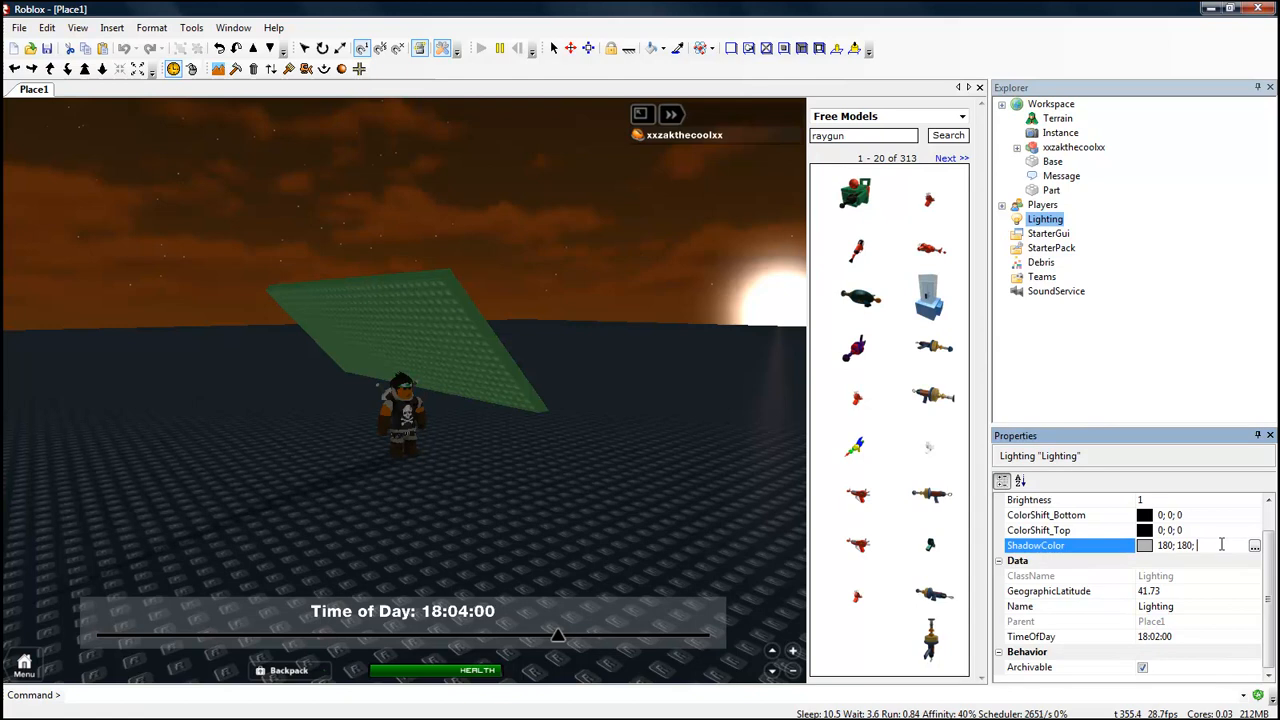
click(1254, 548)
click(657, 423)
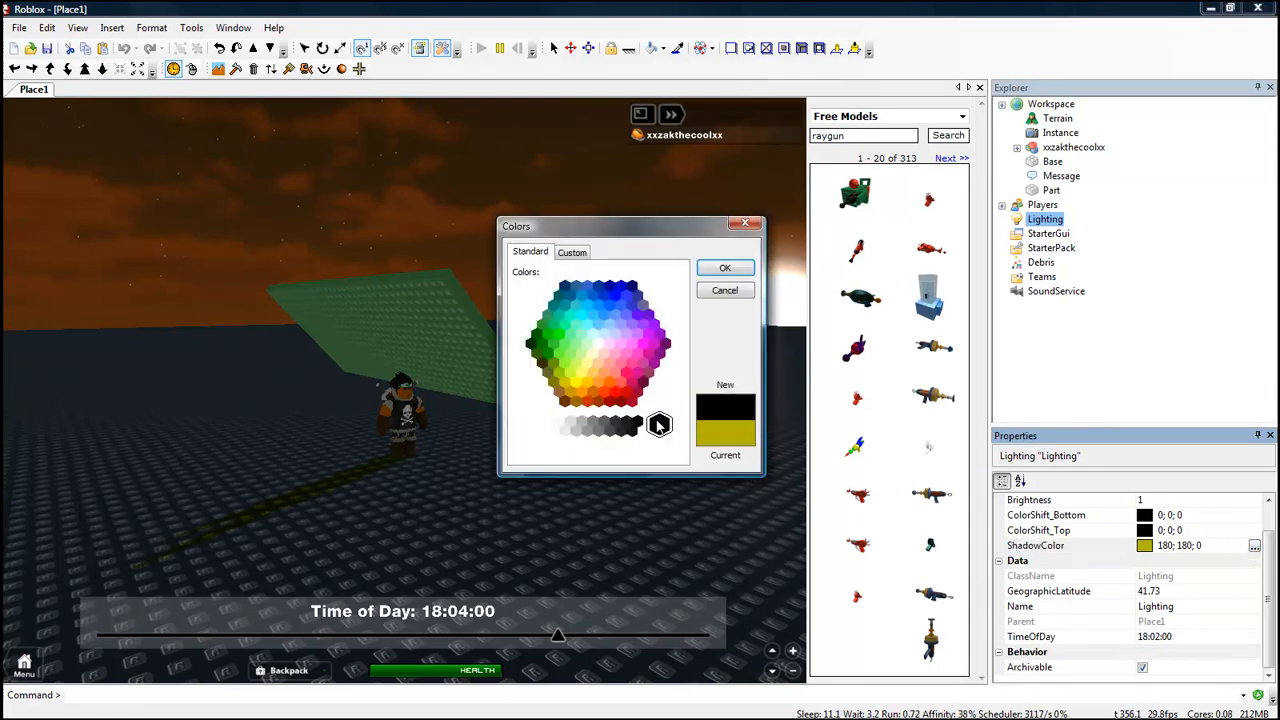
click(718, 272)
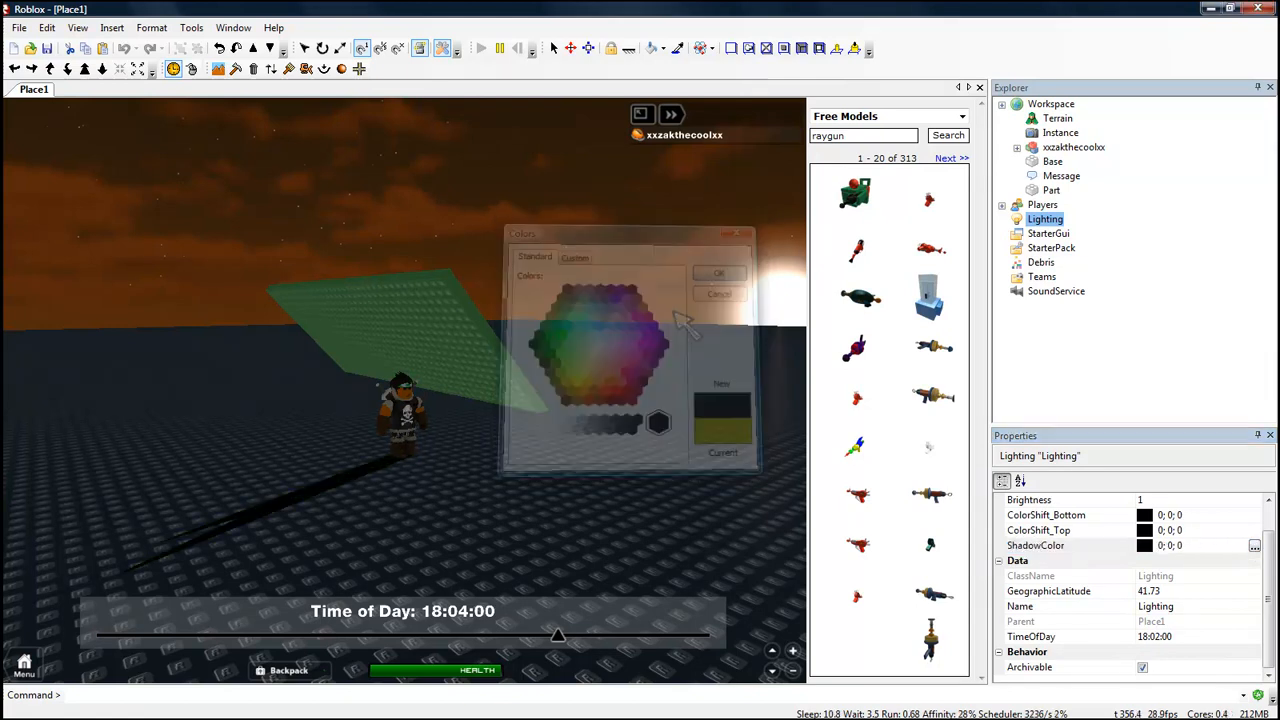
Set the Lighting's ShadowColor to mid grey (95; 95; 95) and view the avatar's shadow beside the slab
click(1254, 546)
click(612, 428)
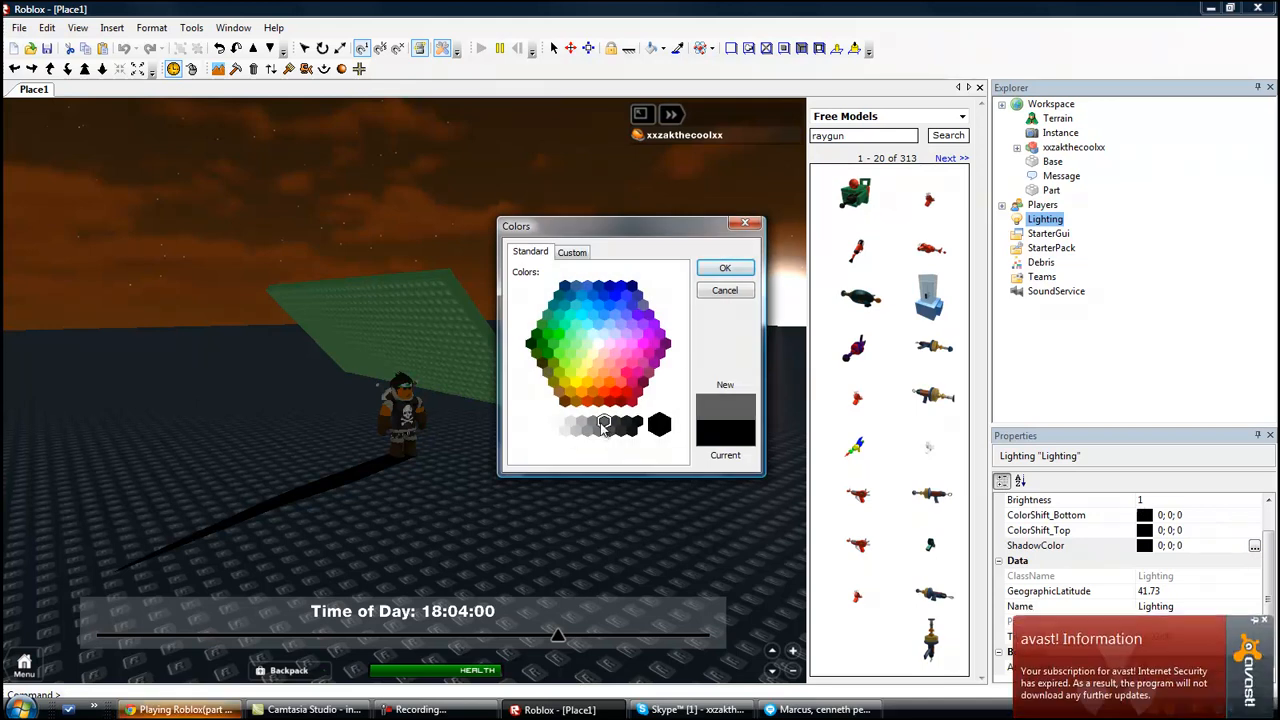
click(720, 270)
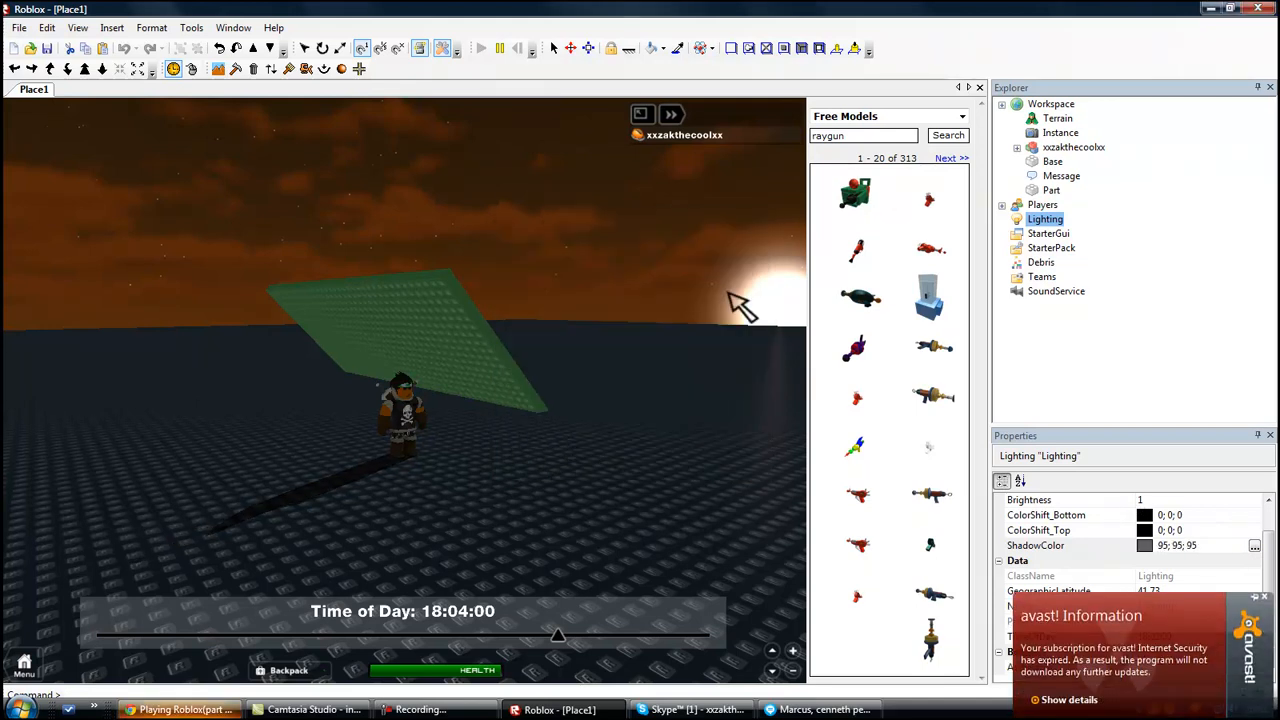
click(1266, 599)
right_drag(397, 497, 392, 490)
key(w)
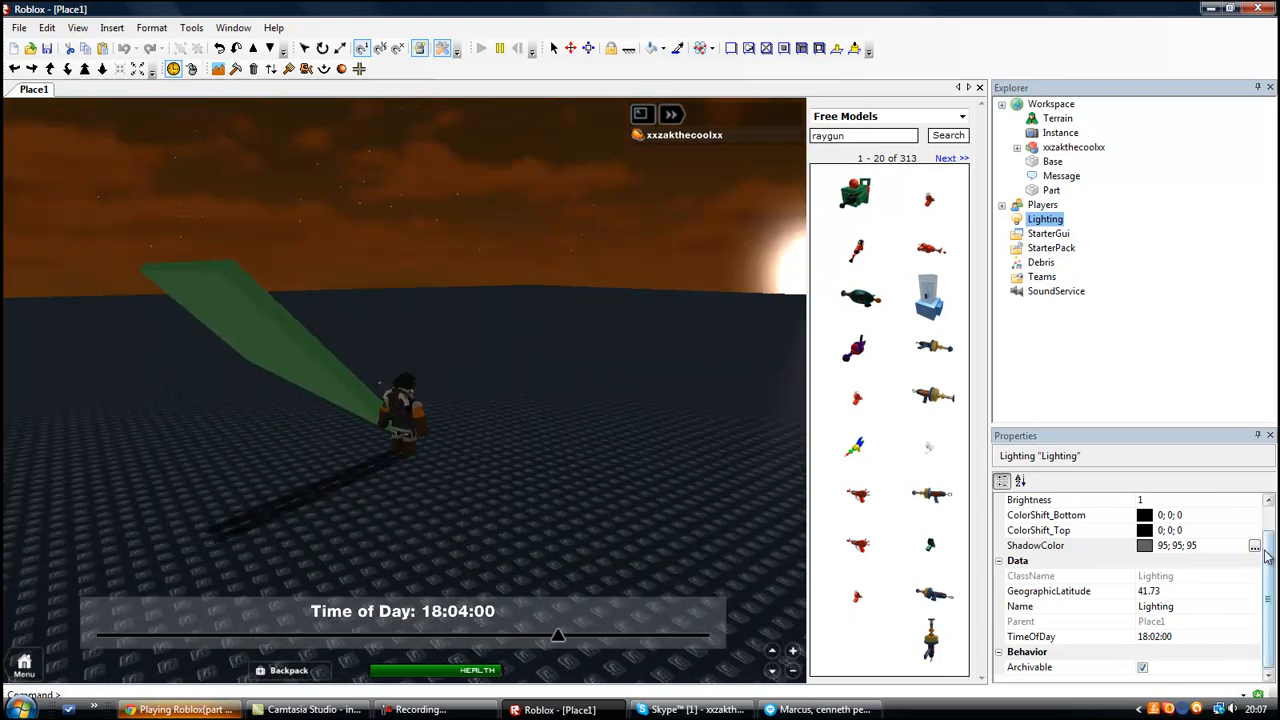
Set the Lighting's ColorShift_Top to dark grey (77; 77; 77) and view the scene from other angles
click(1254, 531)
click(1254, 531)
click(615, 430)
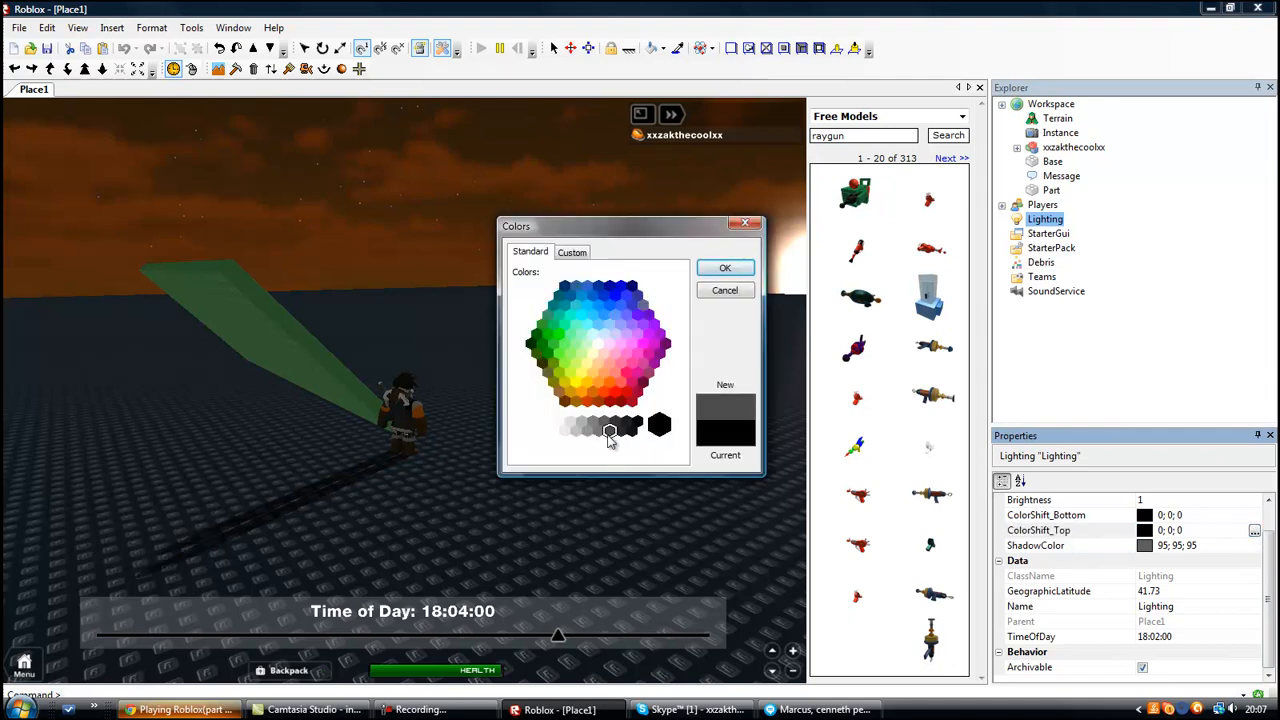
click(725, 268)
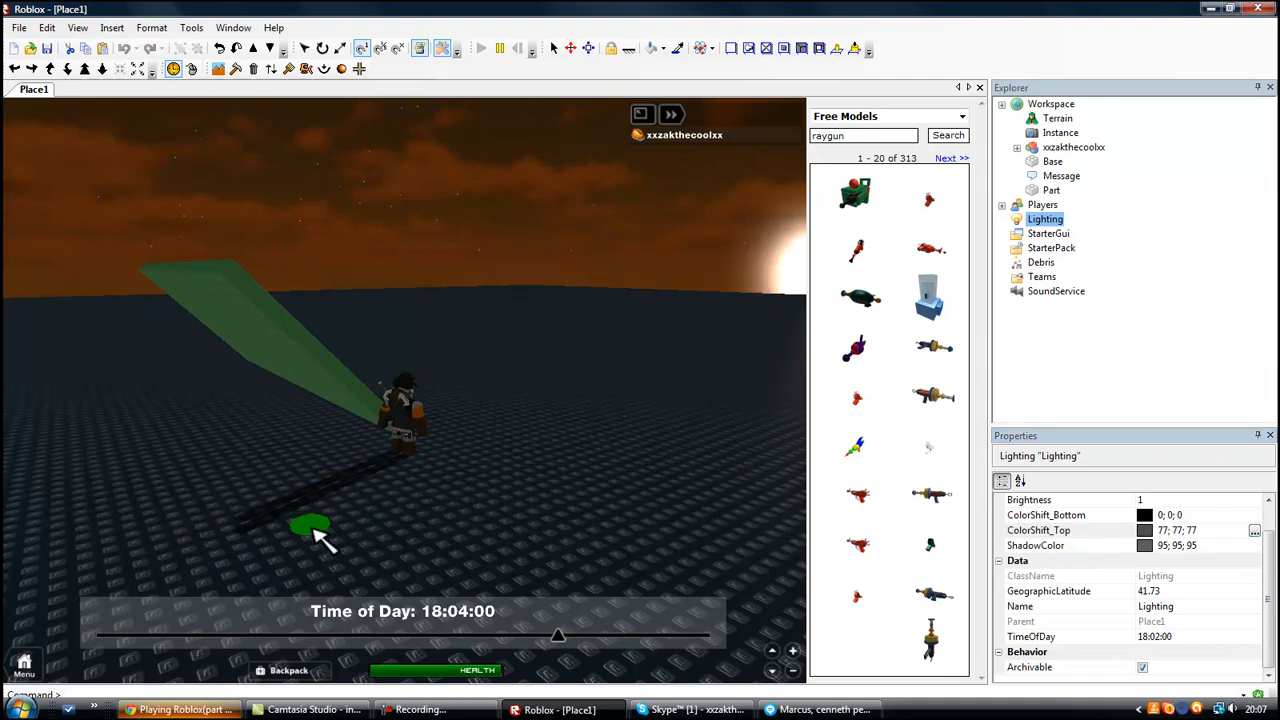
right_drag(299, 551, 359, 543)
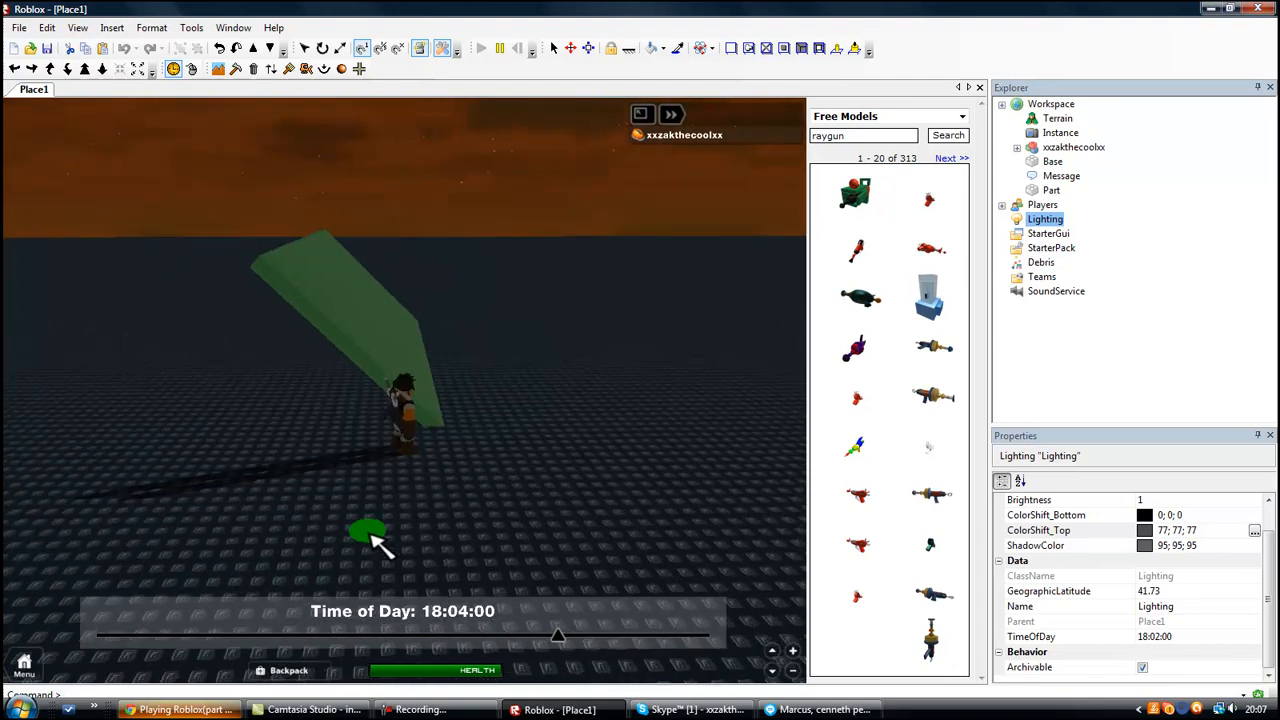
mouse_move(424, 476)
right_down()
mouse_move(408, 474)
mouse_move(422, 468)
right_up()
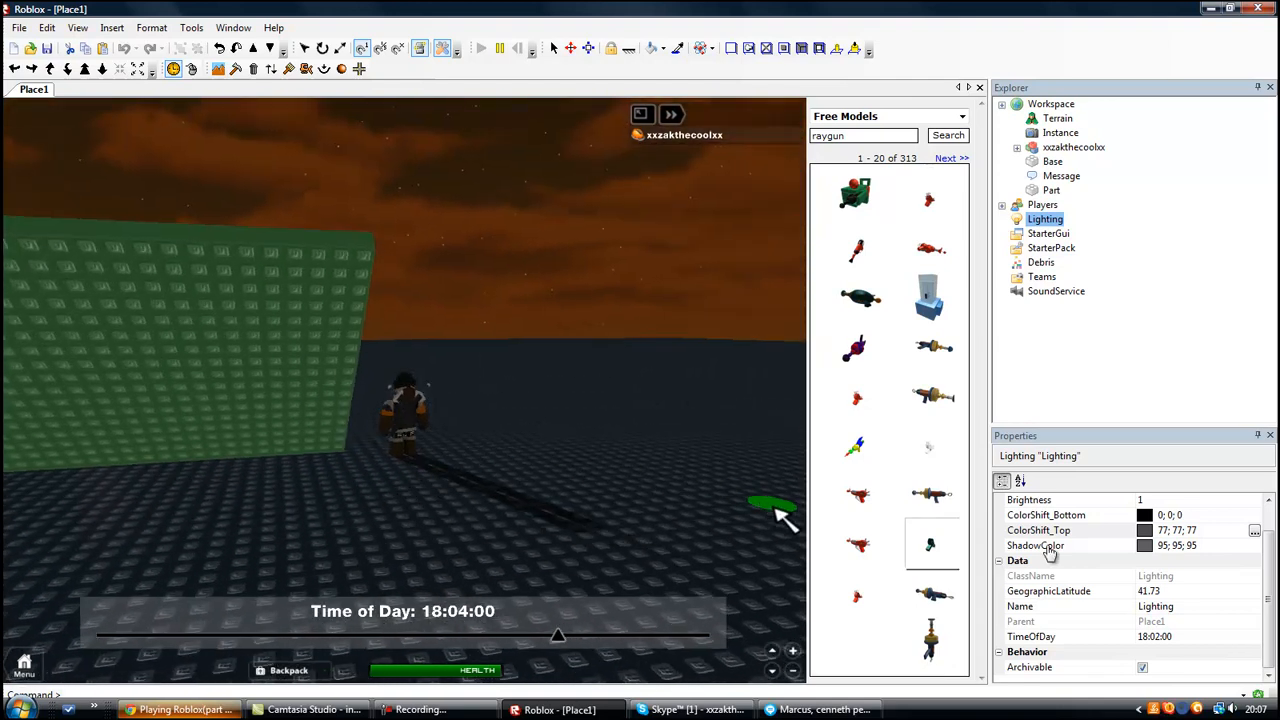
Try several Brightness values for the Lighting, ending at 0
click(1268, 499)
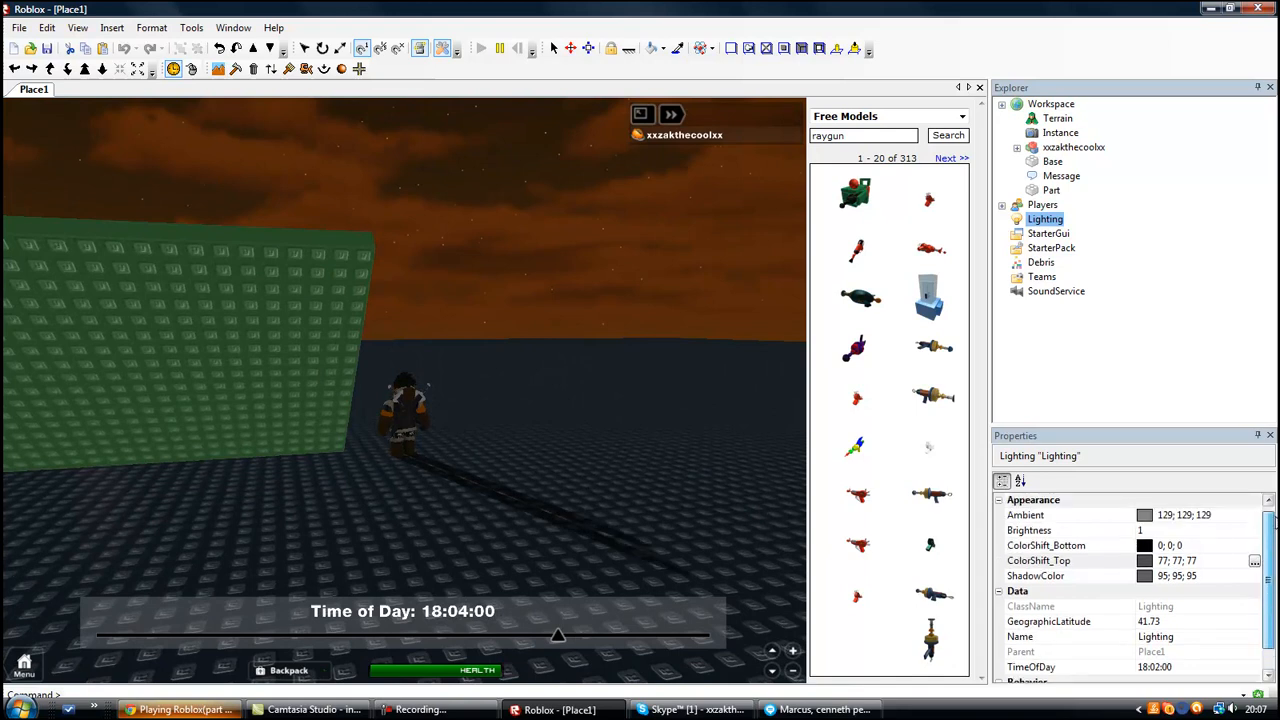
click(1232, 528)
text(2)
key(BackSpace)
text(1)
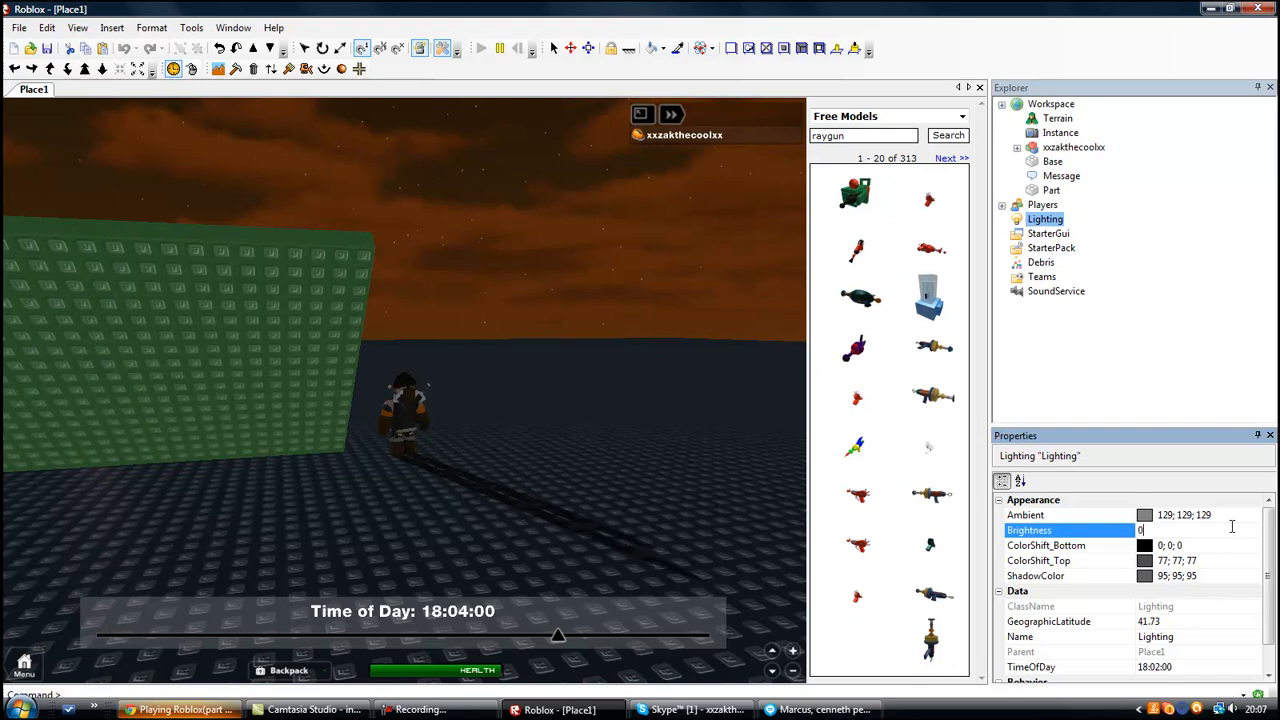
text(2)
text(.9)
key(BackSpace)
text(0)
key(BackSpace)
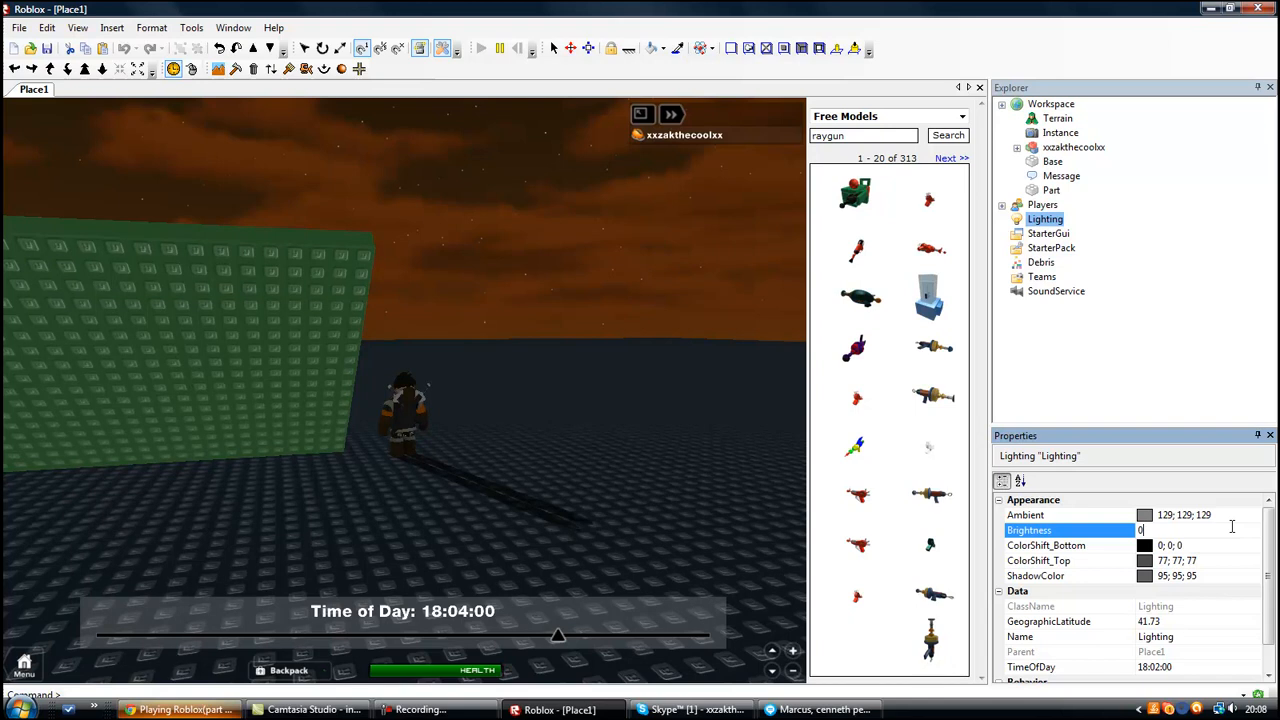
Set the Lighting's Ambient colour to pink (255; 102; 153)
click(1240, 515)
click(1254, 515)
click(617, 368)
click(727, 270)
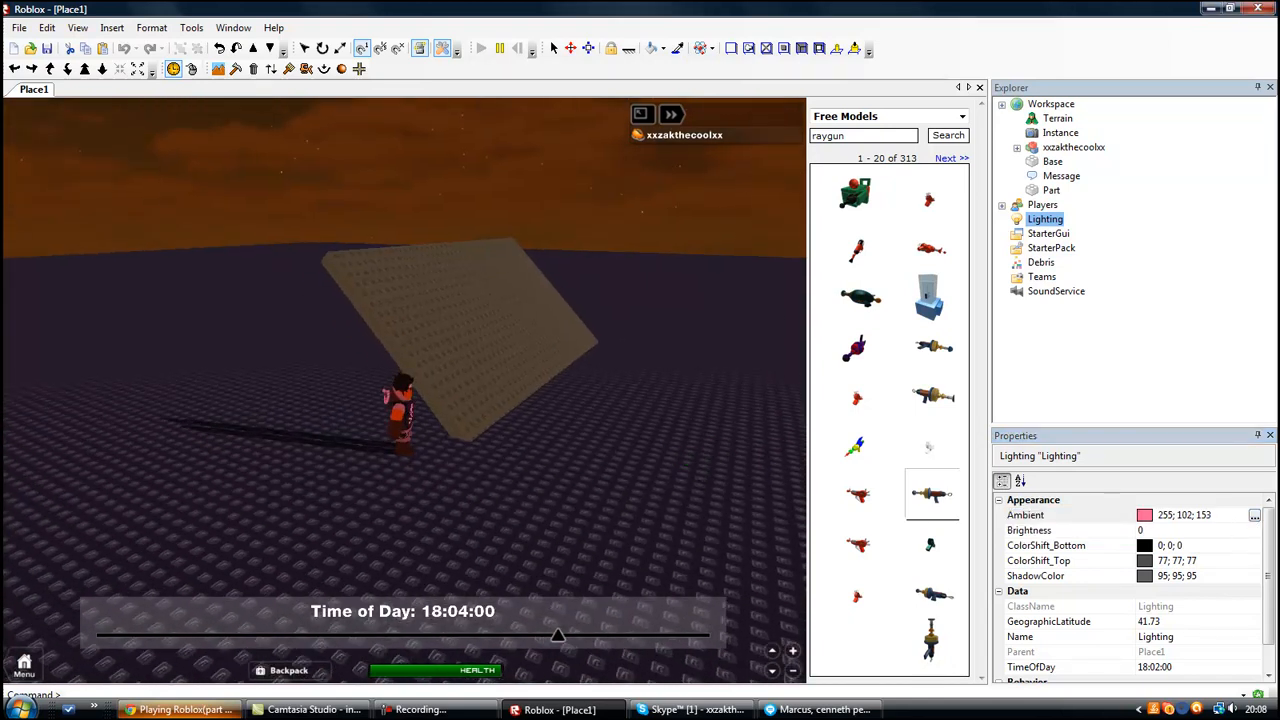
Set the Lighting's Ambient colour to grey (119; 119; 119) and view the scene from farther away
click(1254, 515)
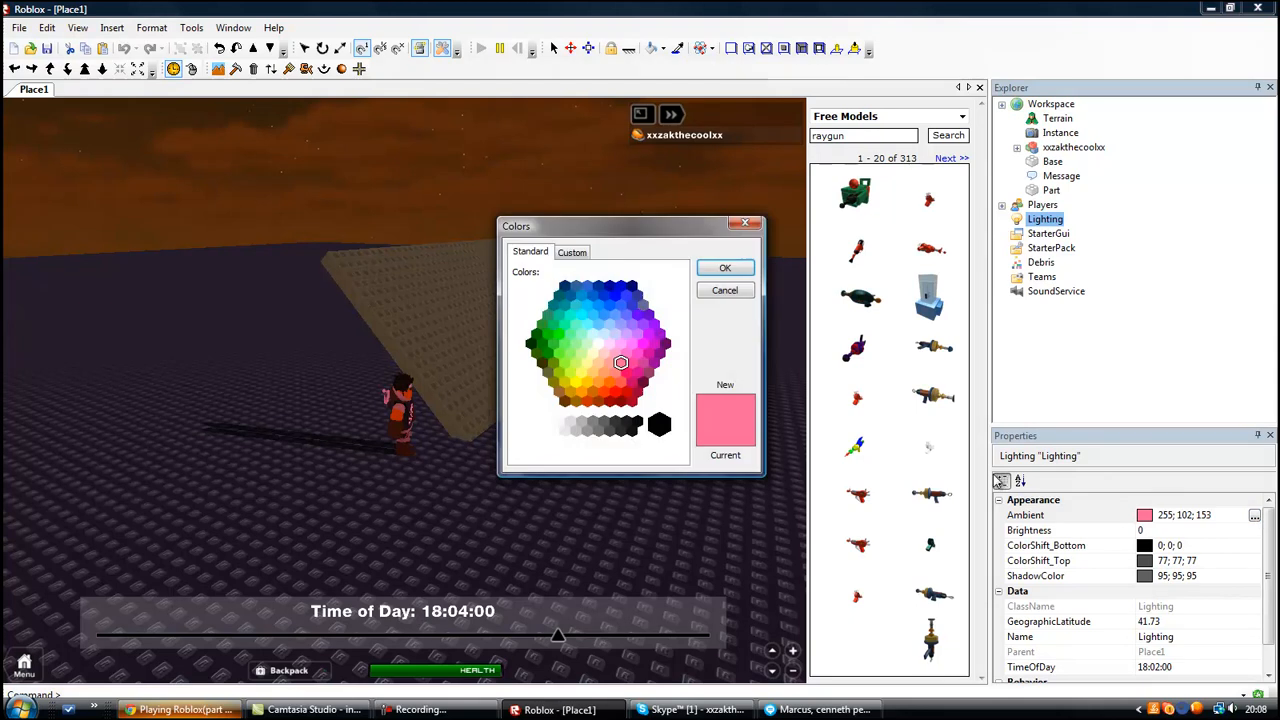
click(598, 428)
double_click(598, 428)
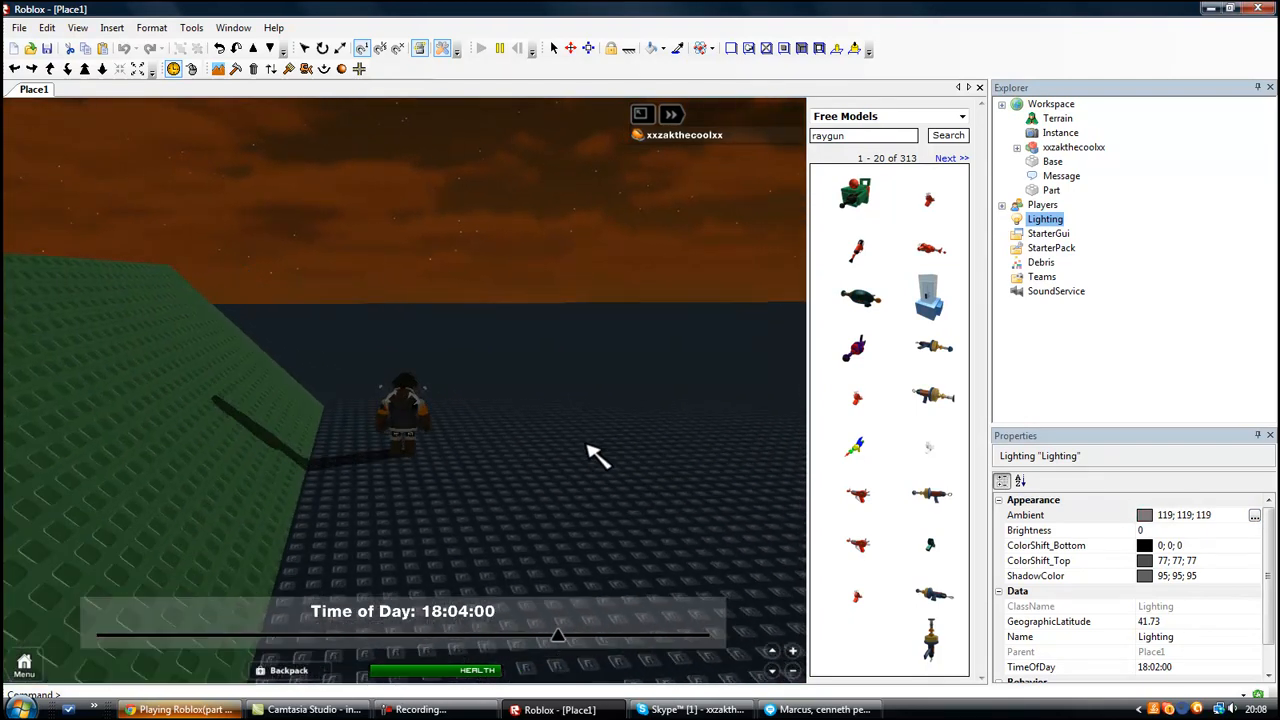
scroll(576, 447, down, 3)
right_drag(576, 447, 576, 447)
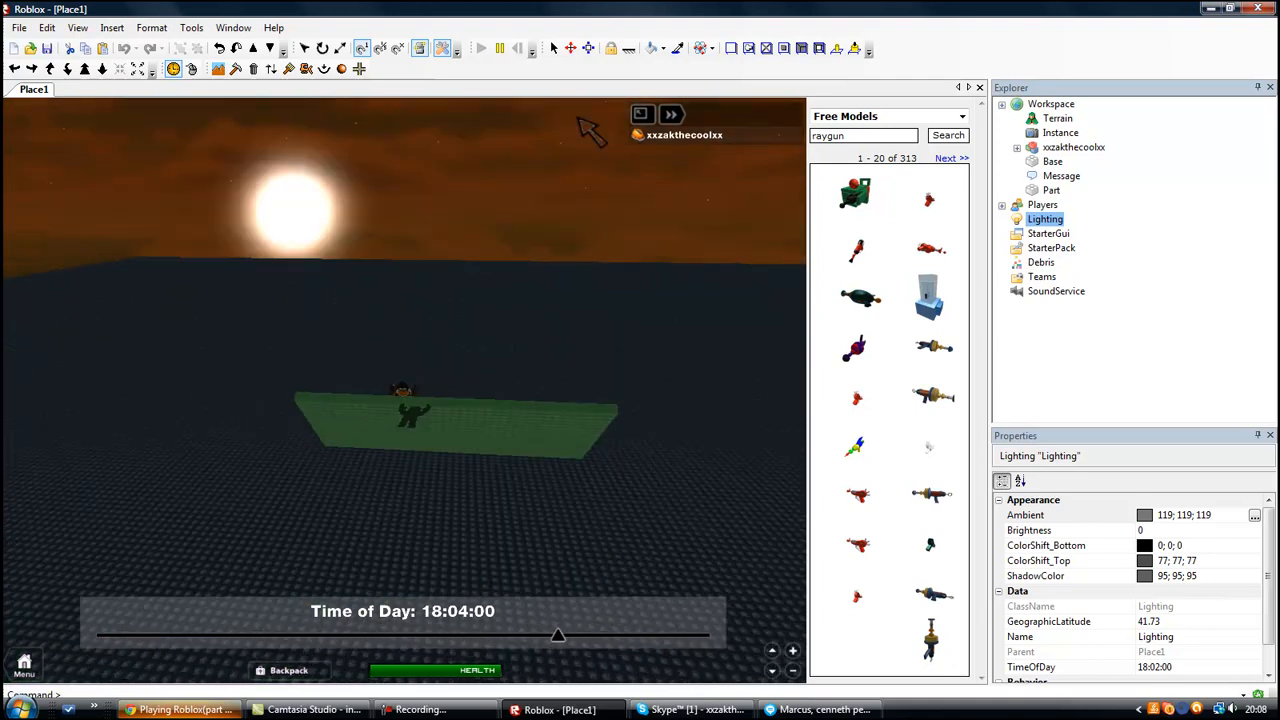
Select the slanted green slab and look through its properties
click(480, 417)
right_drag(480, 417, 665, 345)
drag(665, 345, 660, 352)
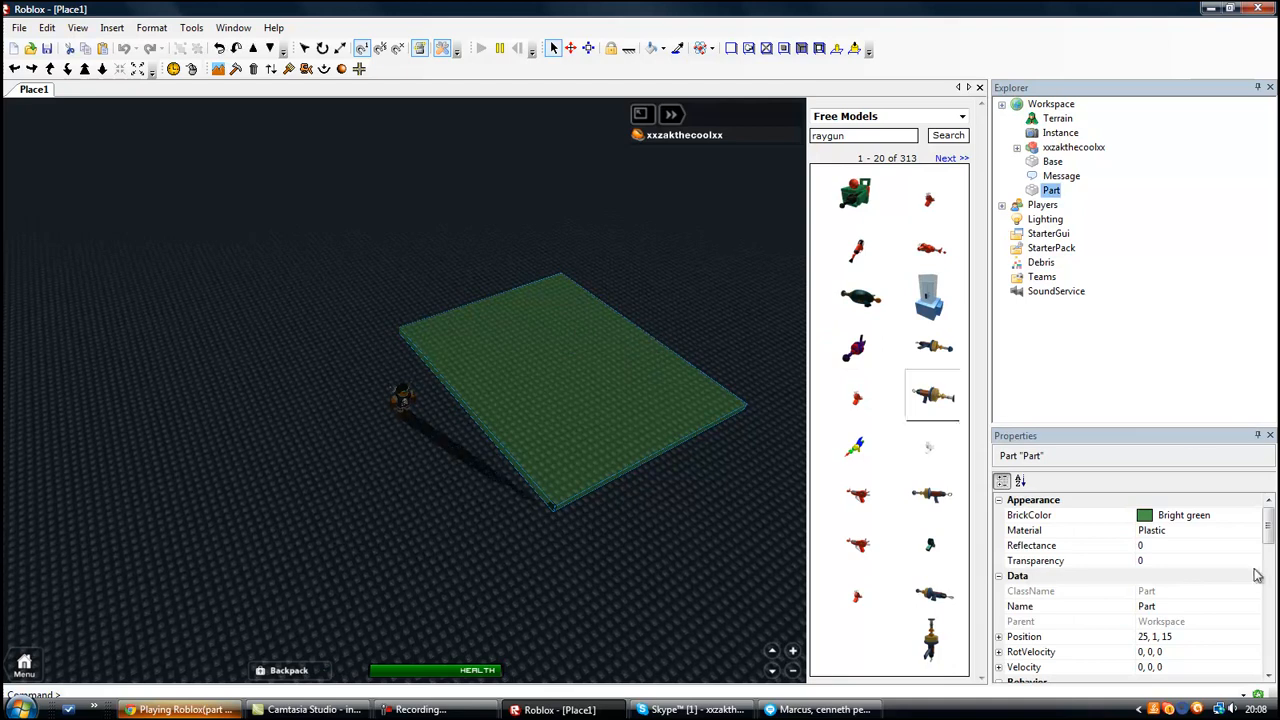
scroll(1268, 665, down, 10)
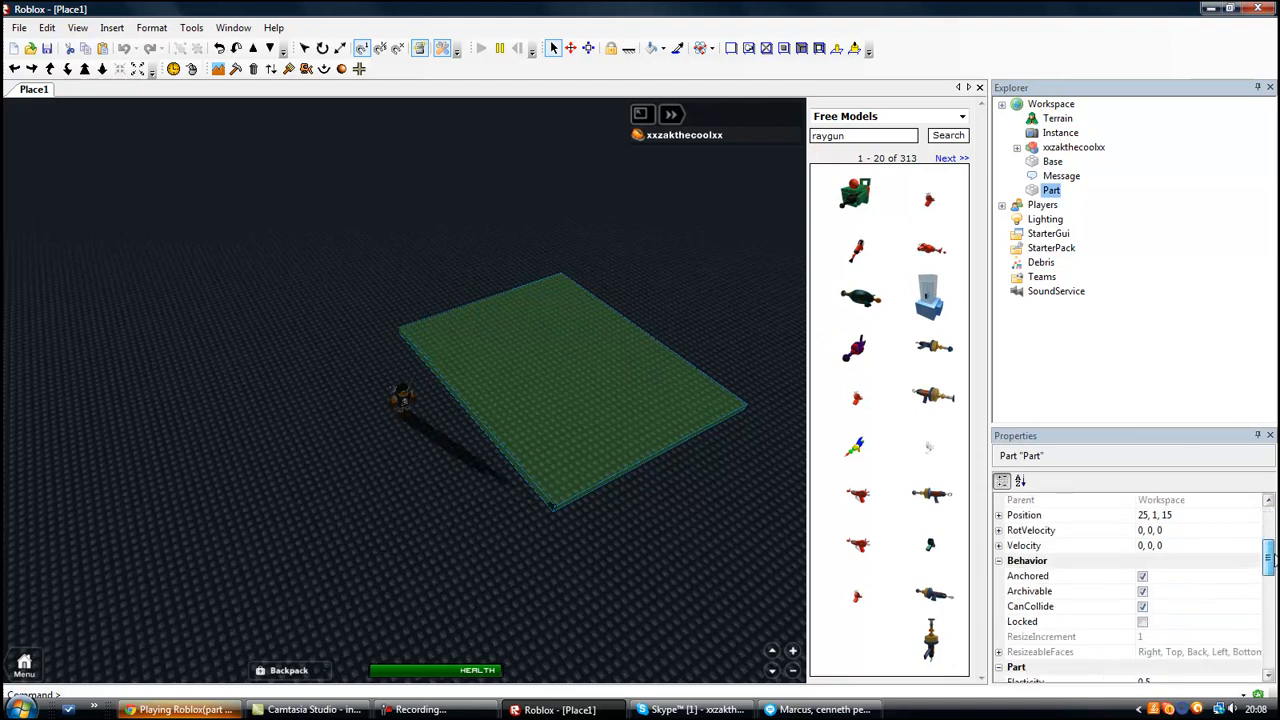
drag(1268, 662, 1273, 528)
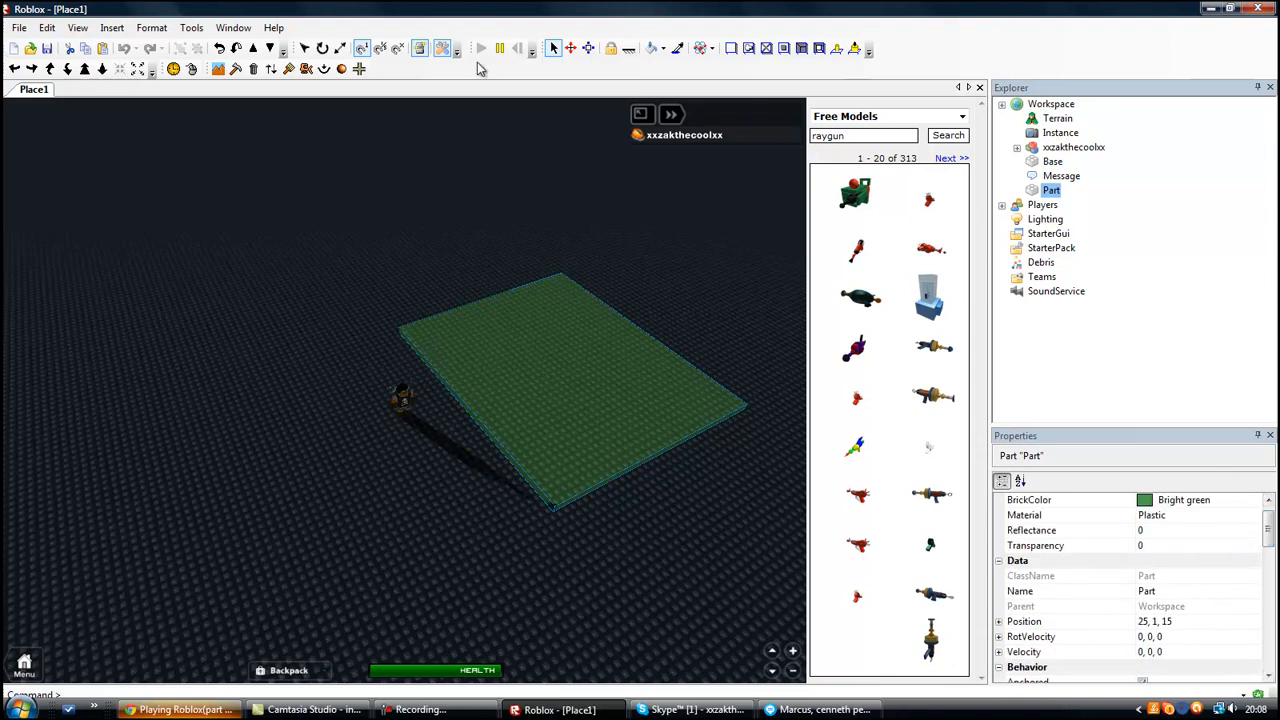
Try several brick colours on the slab, including Neon orange and magenta, ending with Medium green
click(1268, 499)
click(1255, 515)
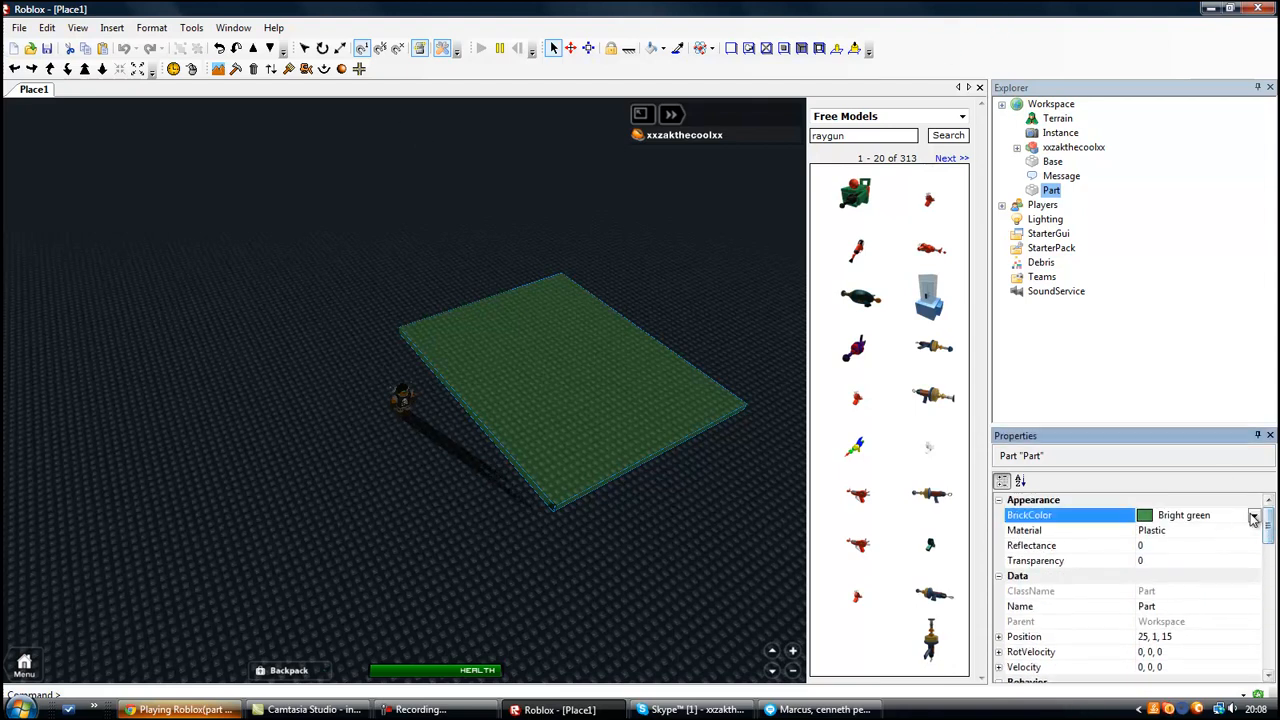
click(1258, 515)
click(1118, 402)
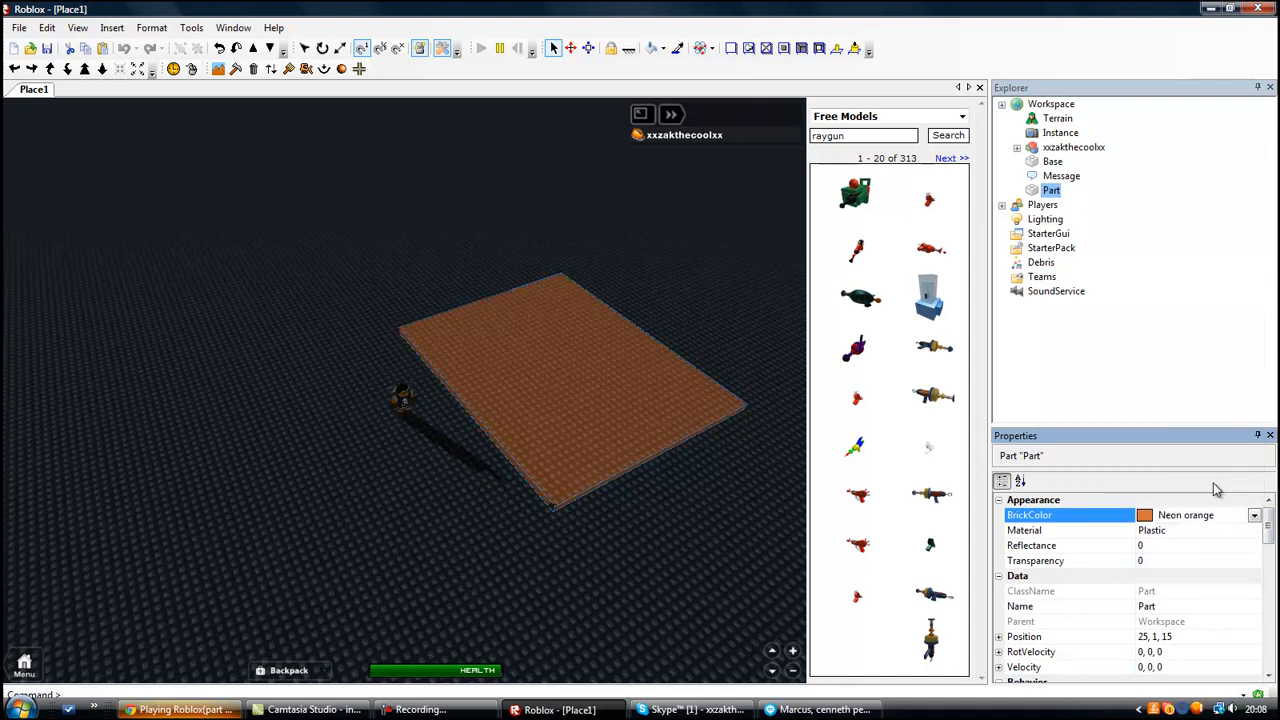
click(1230, 516)
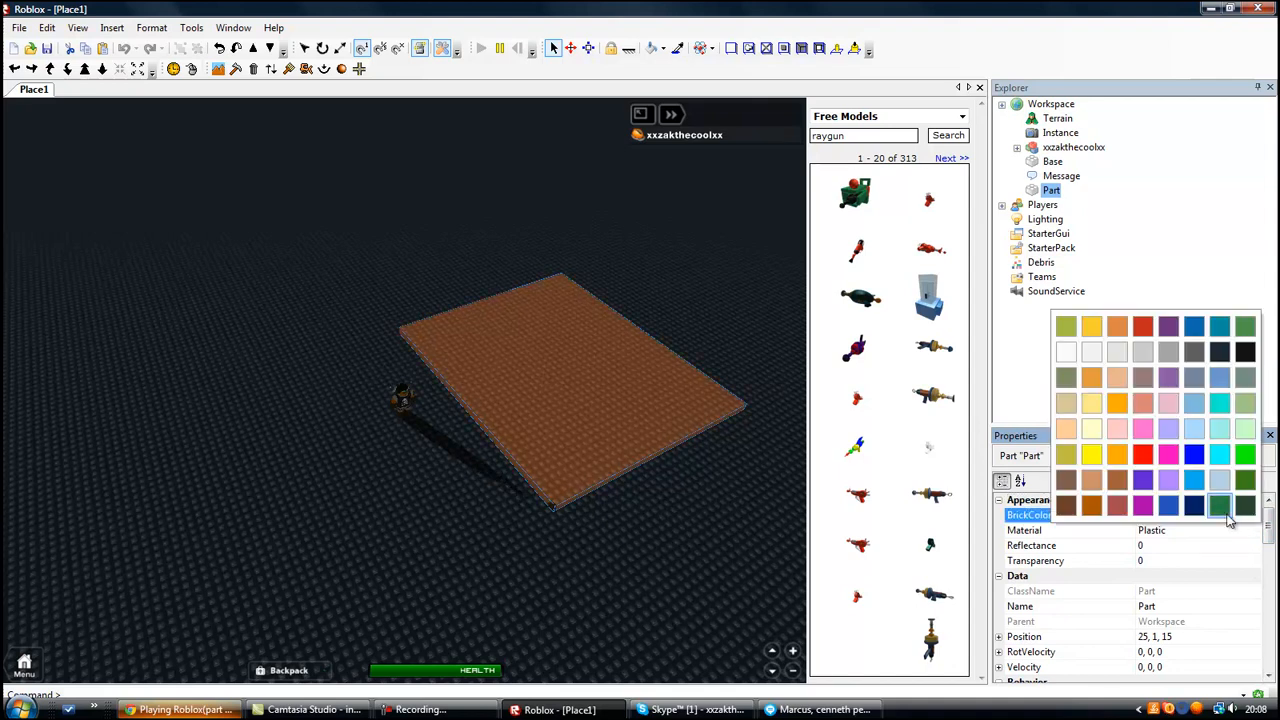
click(1118, 456)
click(1177, 519)
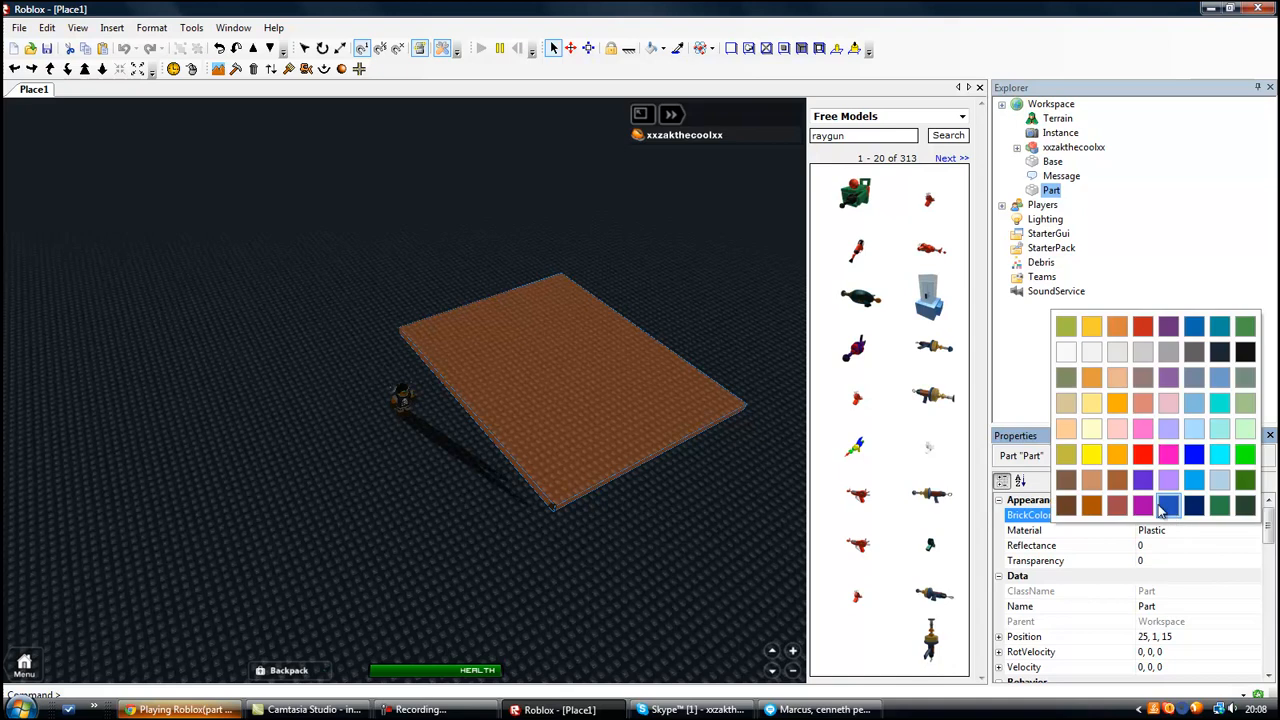
click(1137, 503)
click(1194, 518)
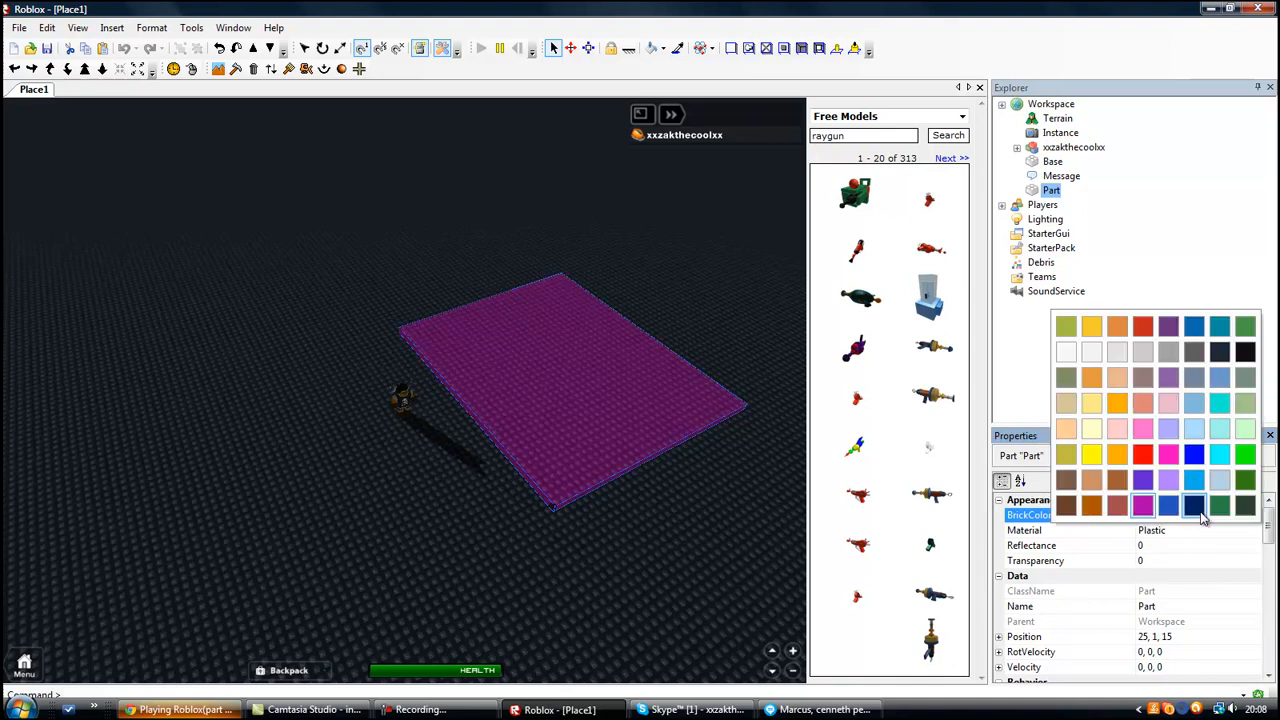
click(1245, 410)
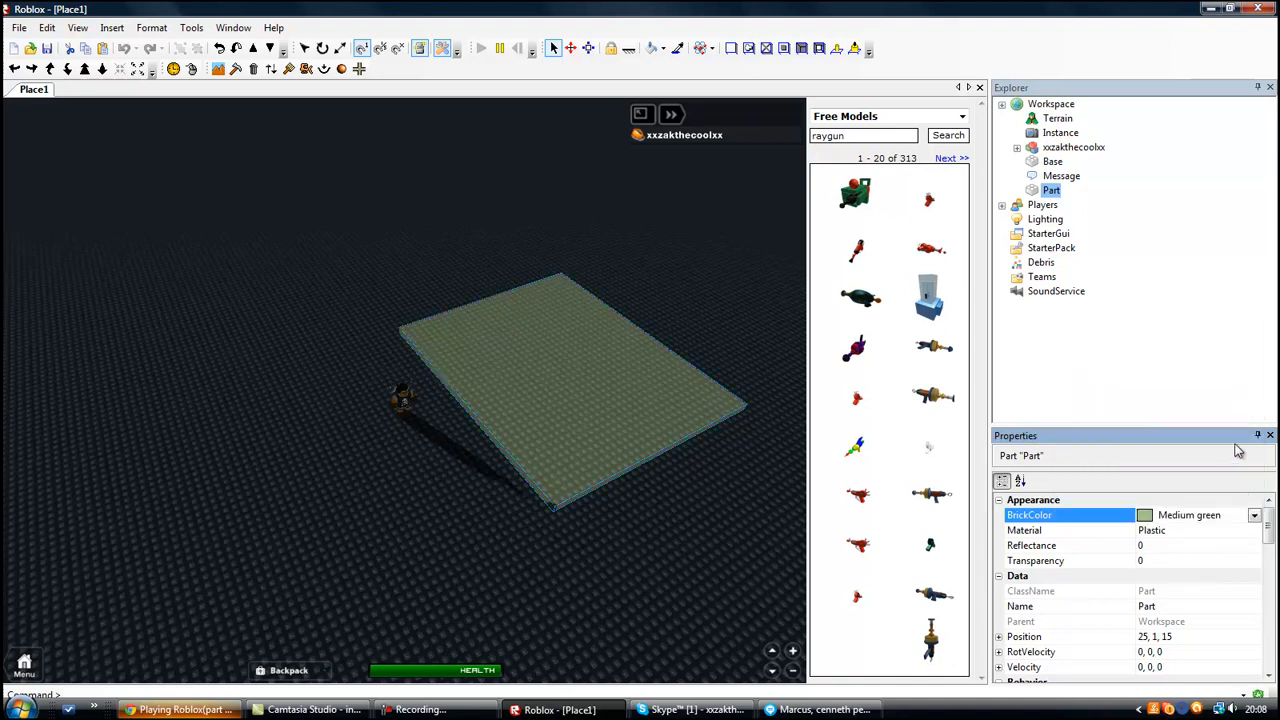
Set the slab's material to Slate and view its surface up close
click(1245, 532)
click(1252, 531)
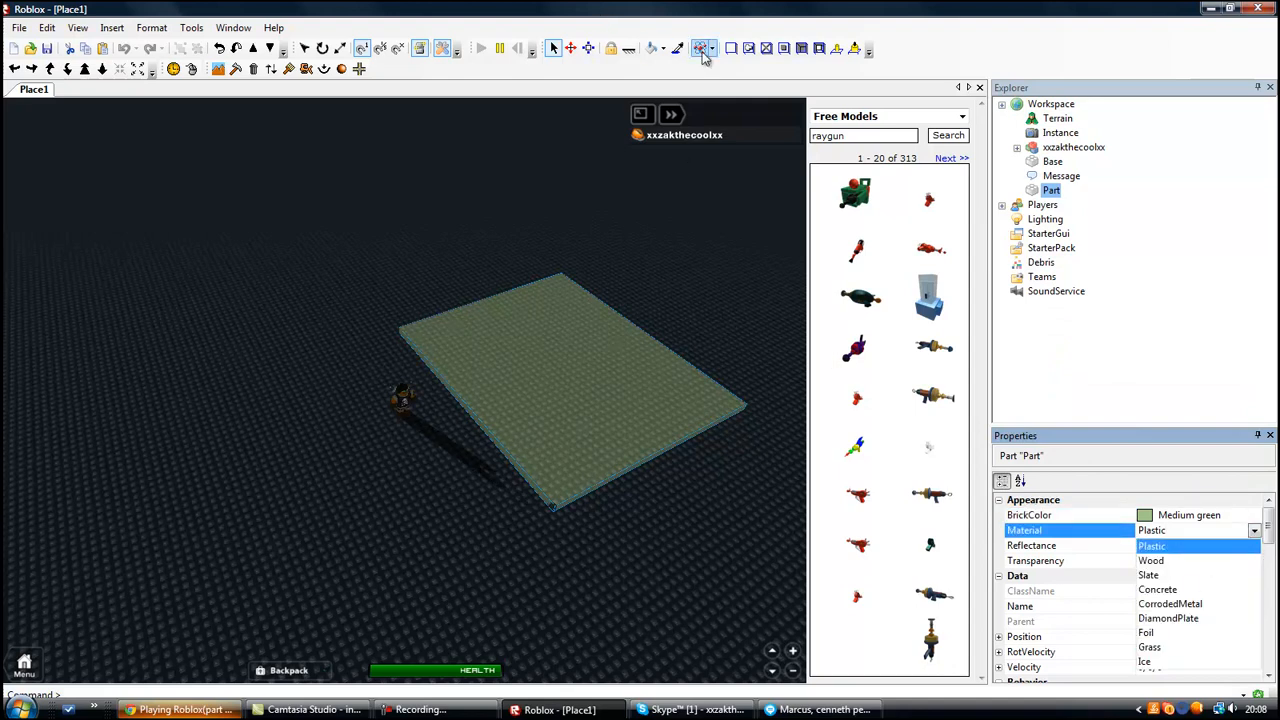
click(1184, 581)
scroll(512, 533, up, 6)
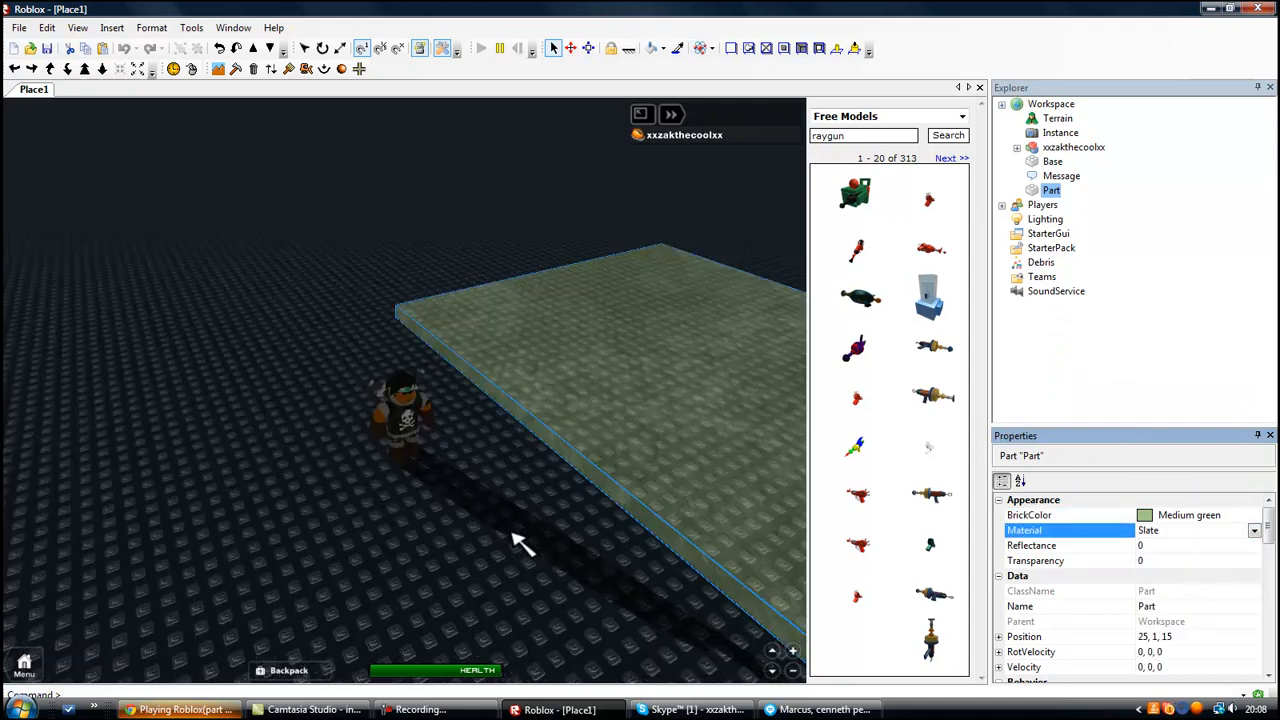
Set the selected green slab's material to Foil and examine its surface up close from several angles
click(1184, 530)
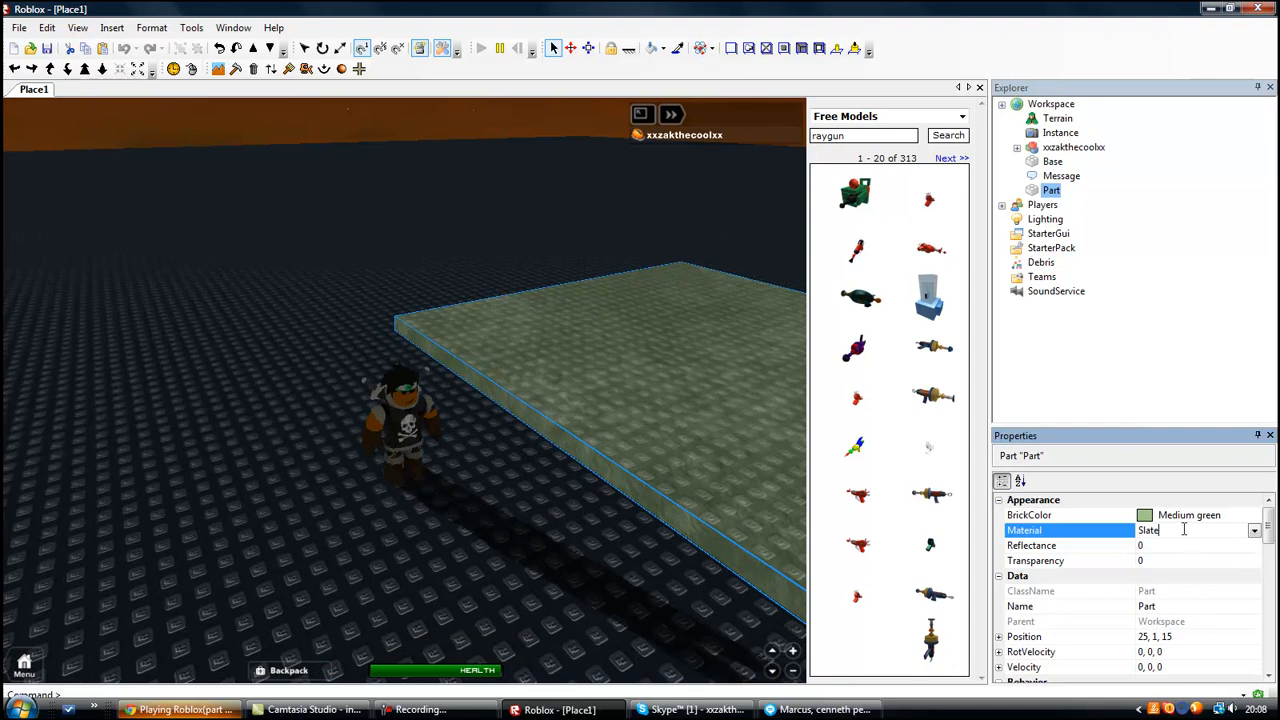
click(1254, 530)
click(1254, 530)
click(1254, 530)
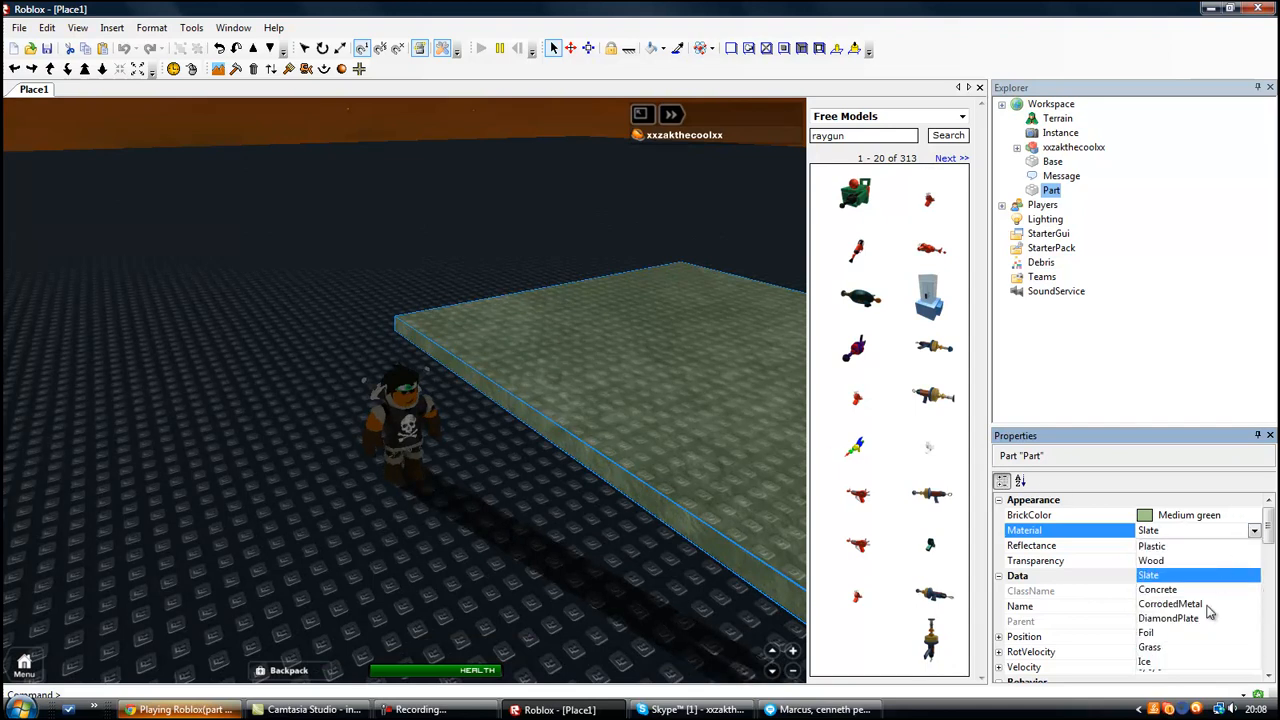
click(1198, 636)
click(520, 480)
right_drag(520, 480, 523, 483)
click(614, 318)
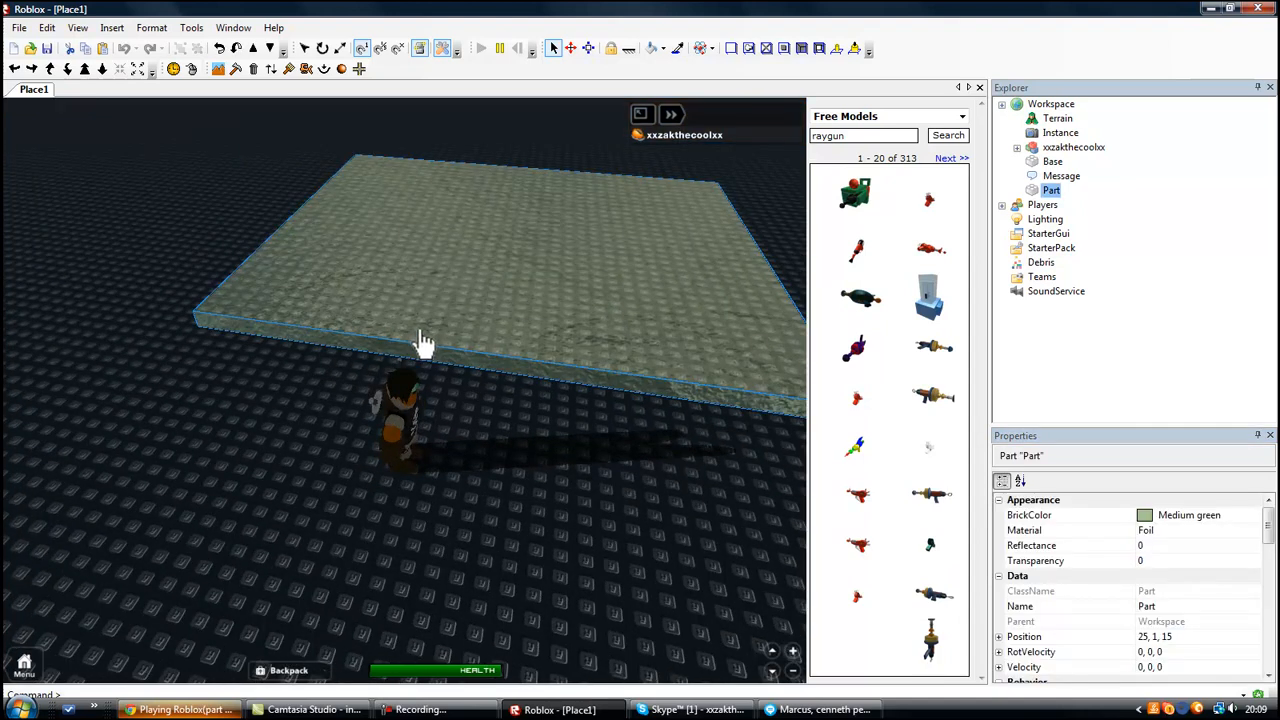
scroll(424, 340, up, 3)
right_drag(430, 342, 429, 349)
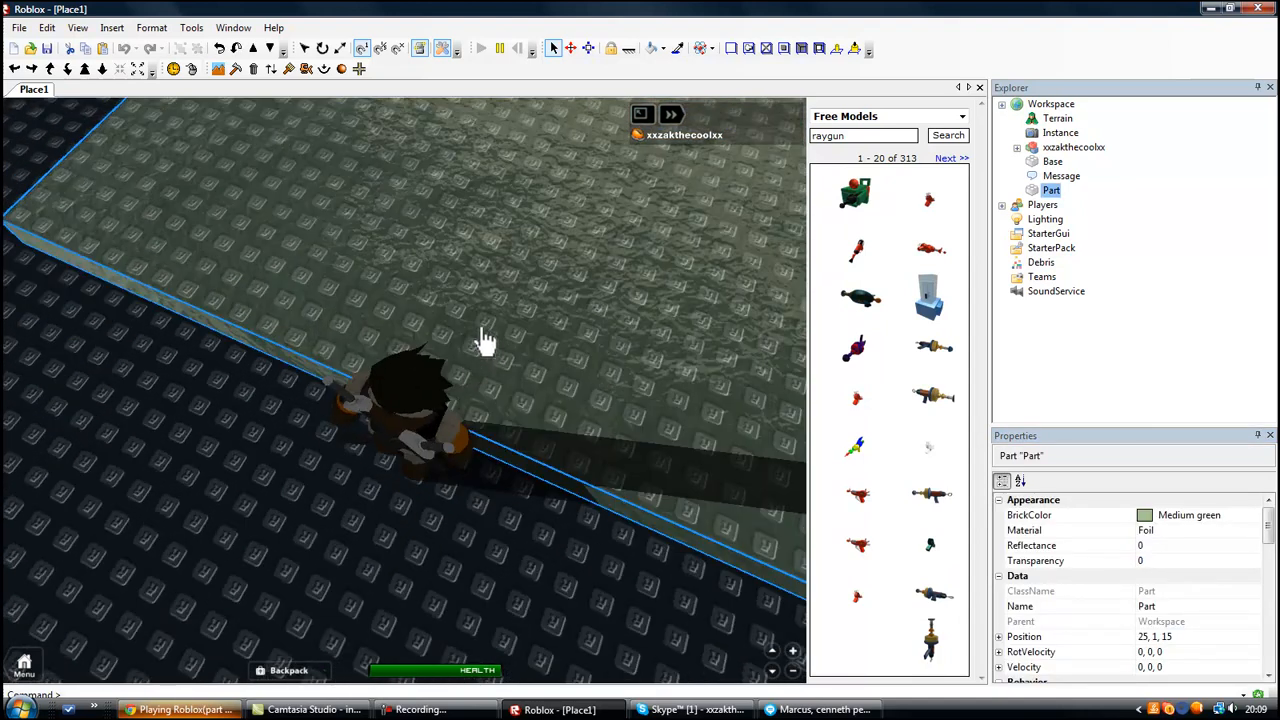
right_drag(458, 390, 274, 389)
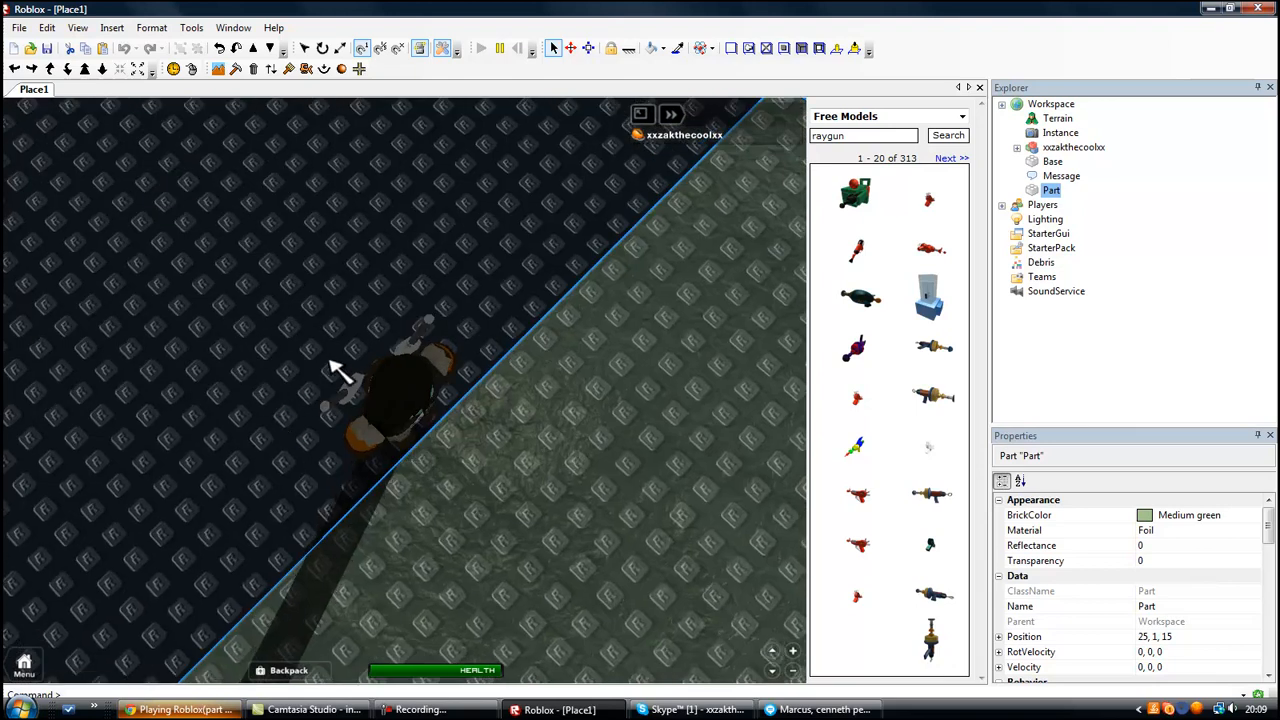
drag(320, 358, 348, 381)
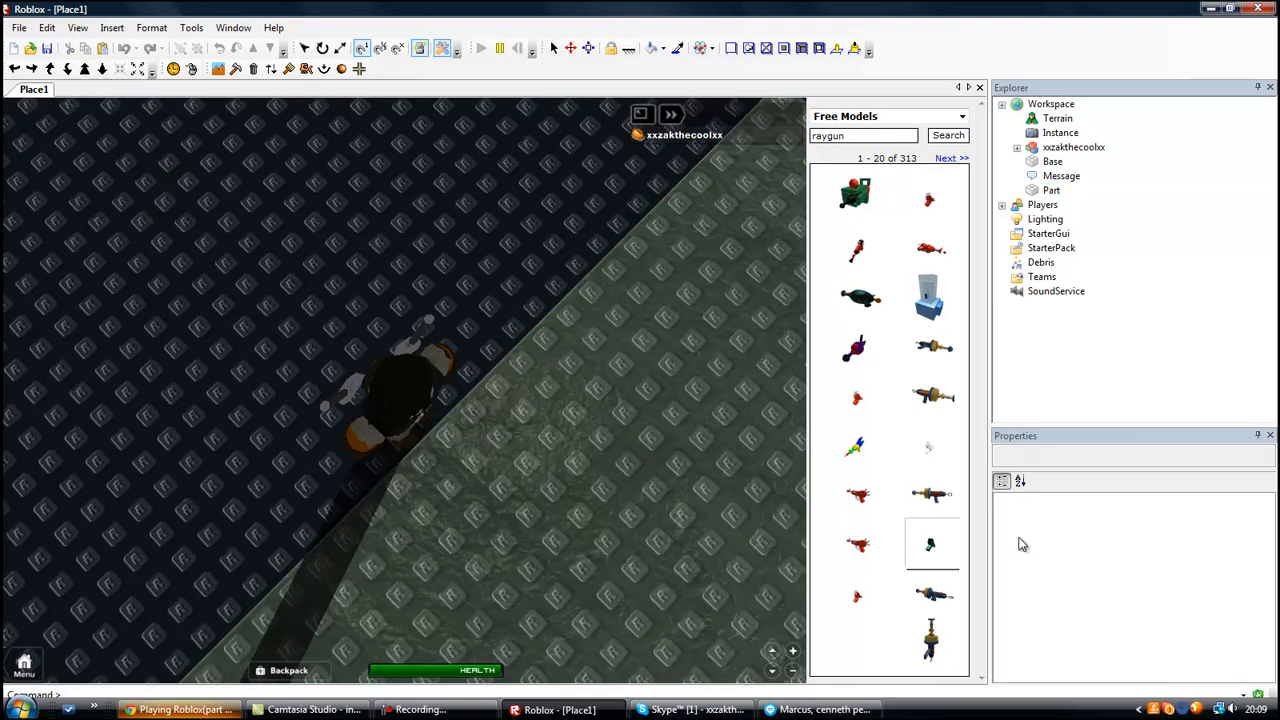
Set the slab's TopSurface and BottomSurface to Smooth
click(587, 322)
right_drag(587, 322, 652, 337)
click(1268, 676)
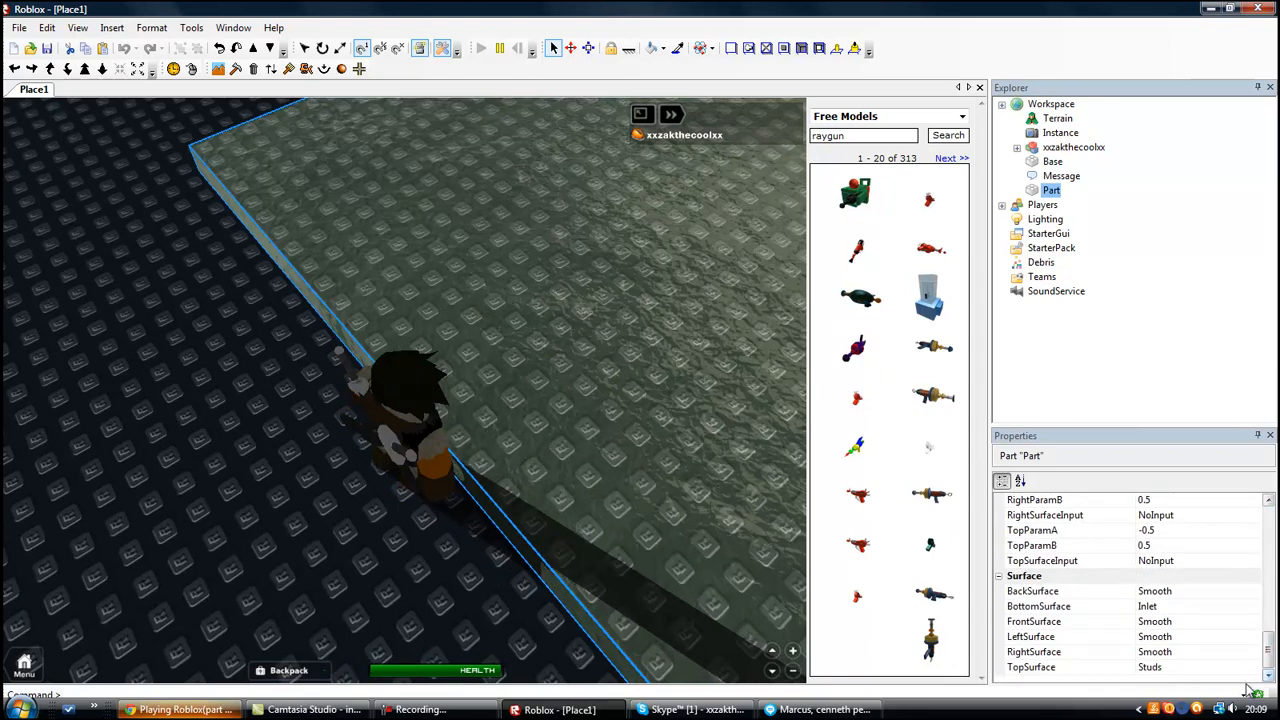
click(1256, 668)
click(1255, 668)
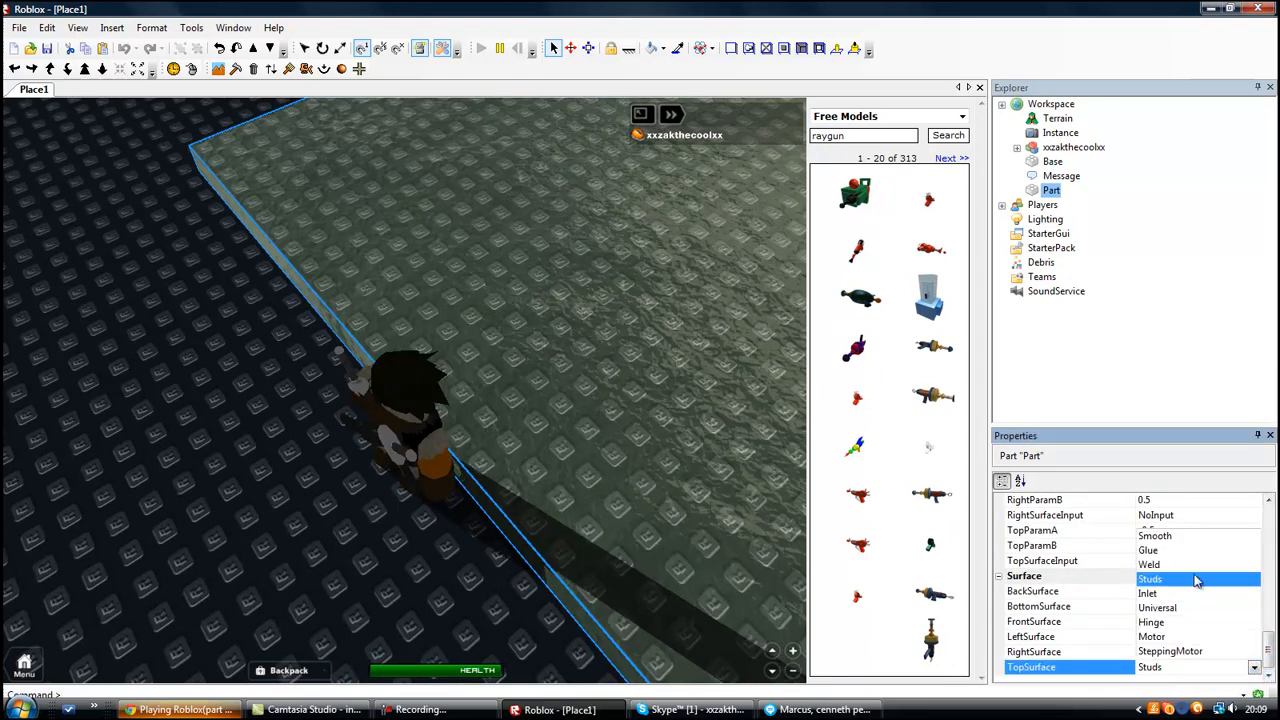
click(1155, 537)
click(1249, 606)
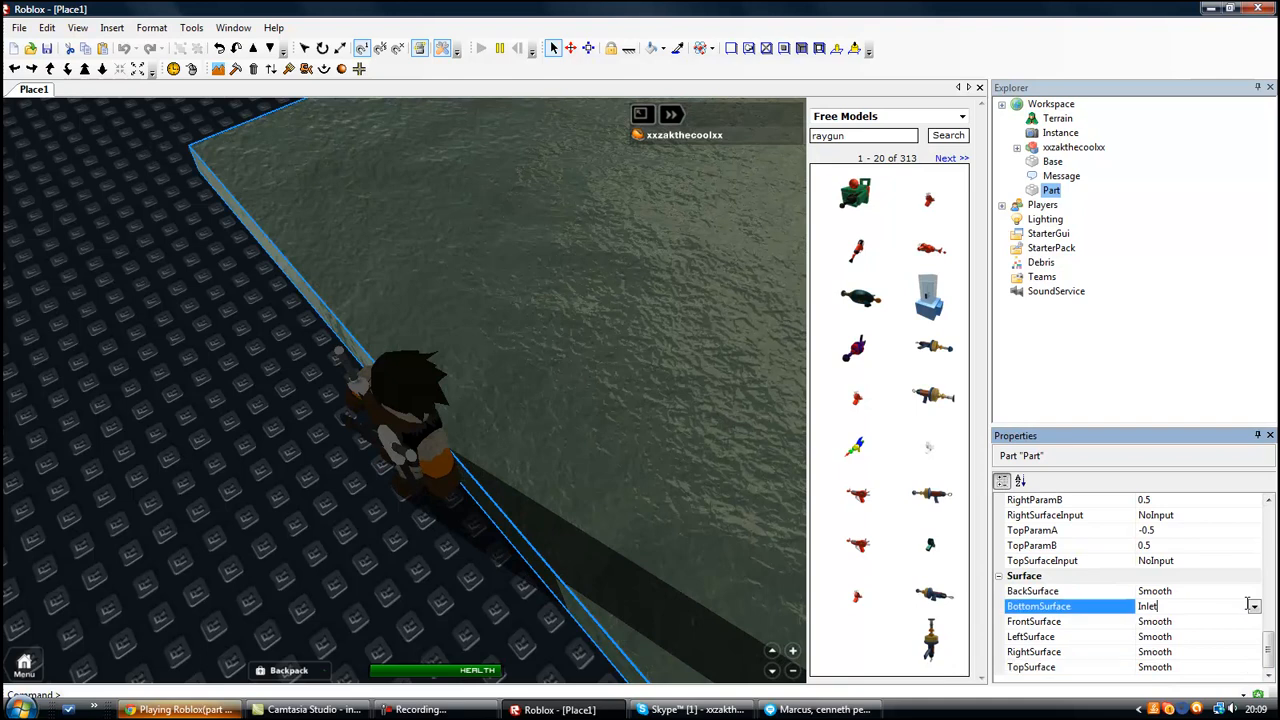
click(1253, 608)
click(1187, 479)
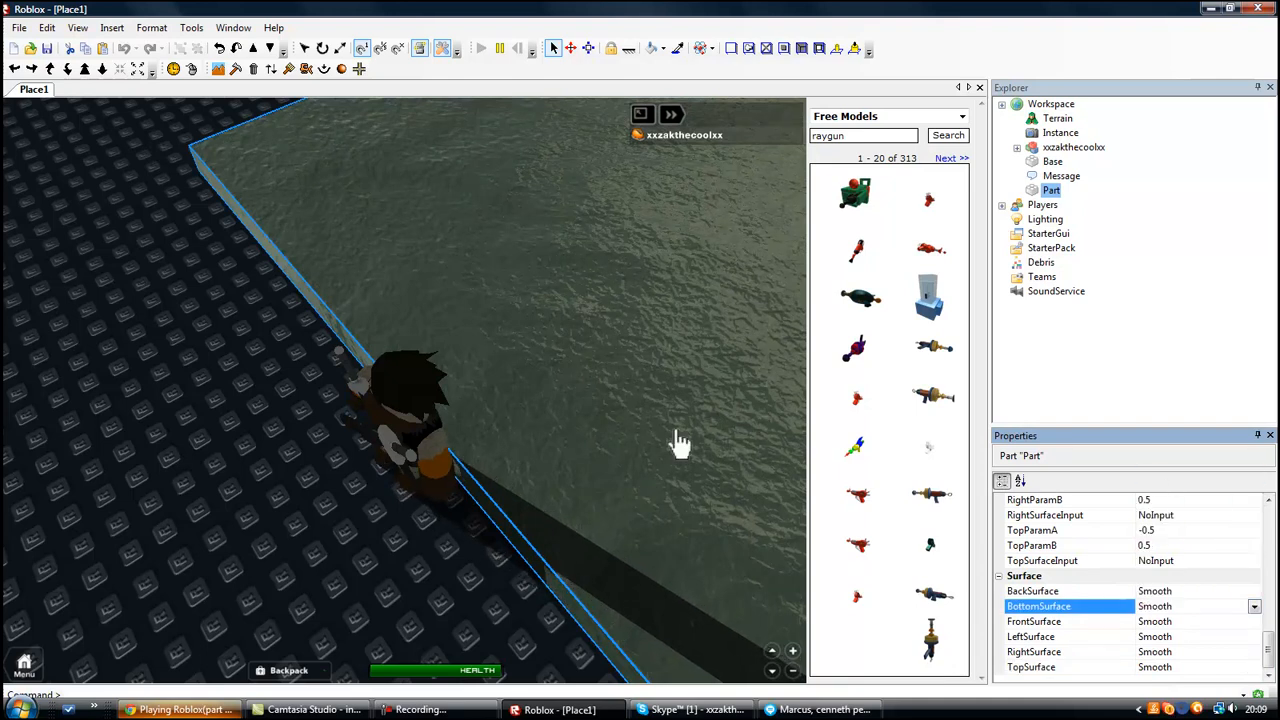
Bring up the Lock and Anchor tools in turn over the scene and select the black baseplate
click(150, 372)
right_drag(150, 372, 194, 334)
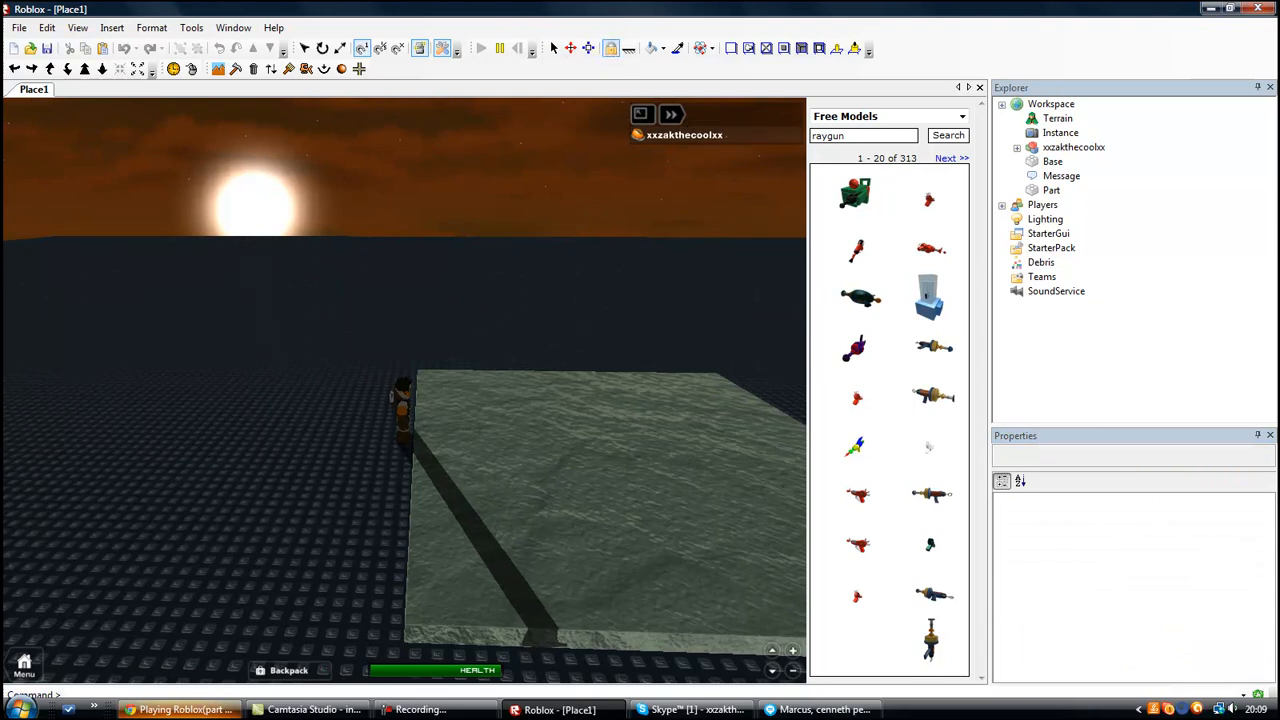
key(d)
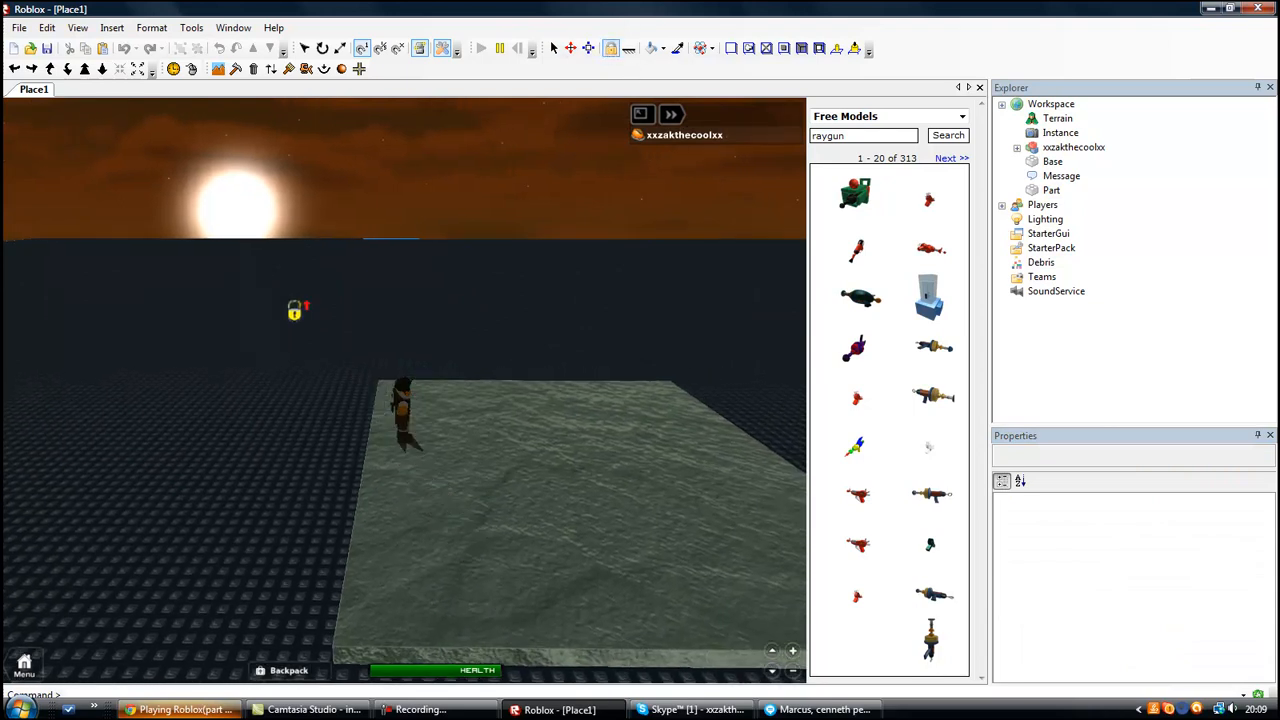
click(612, 50)
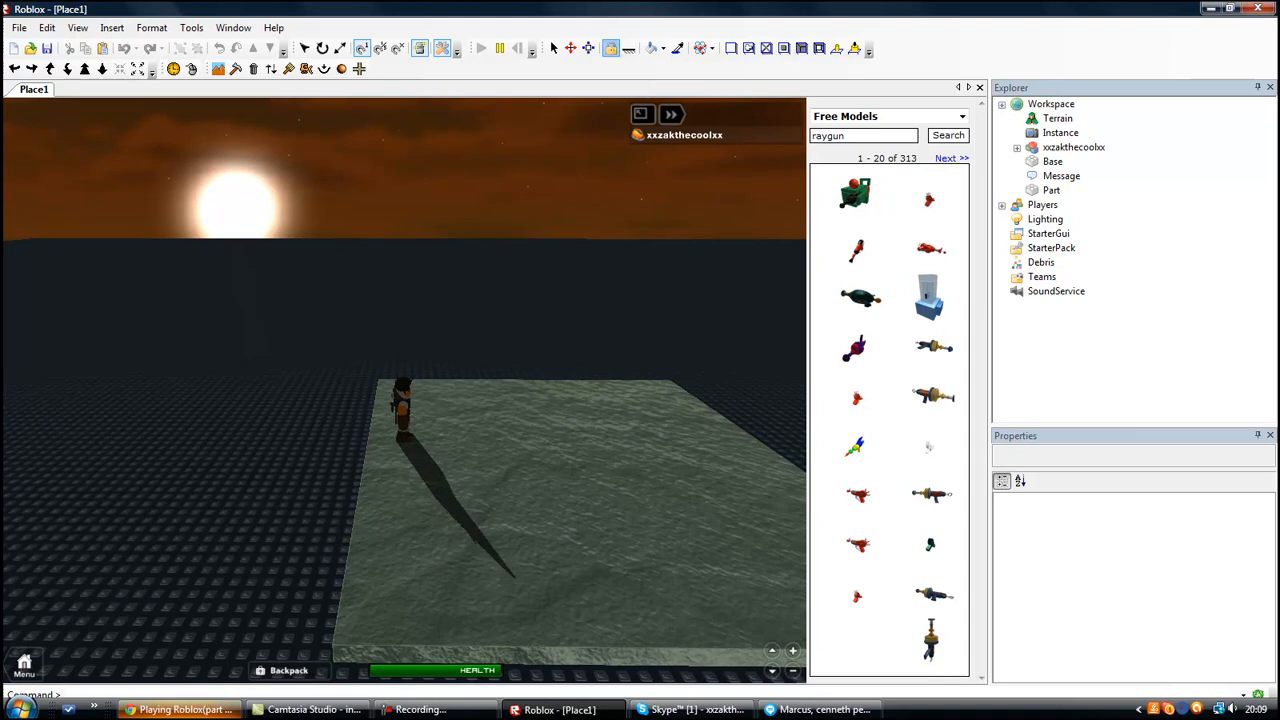
click(628, 49)
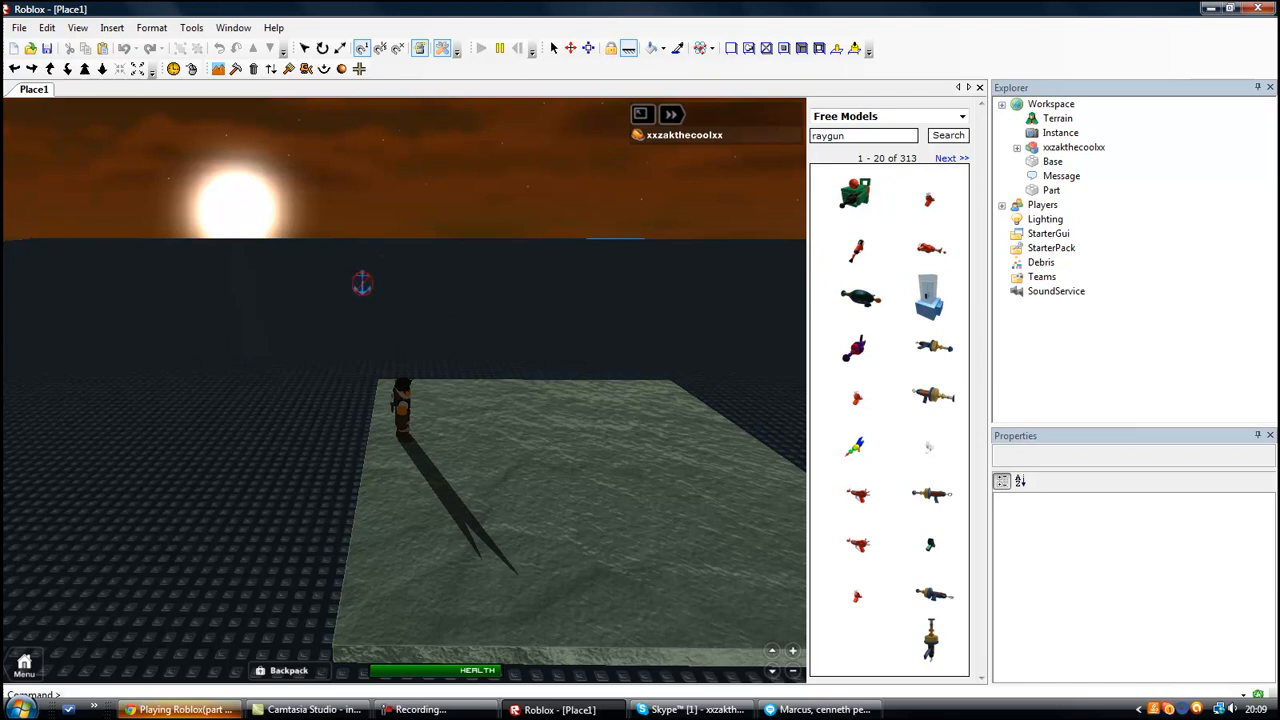
click(553, 48)
click(505, 262)
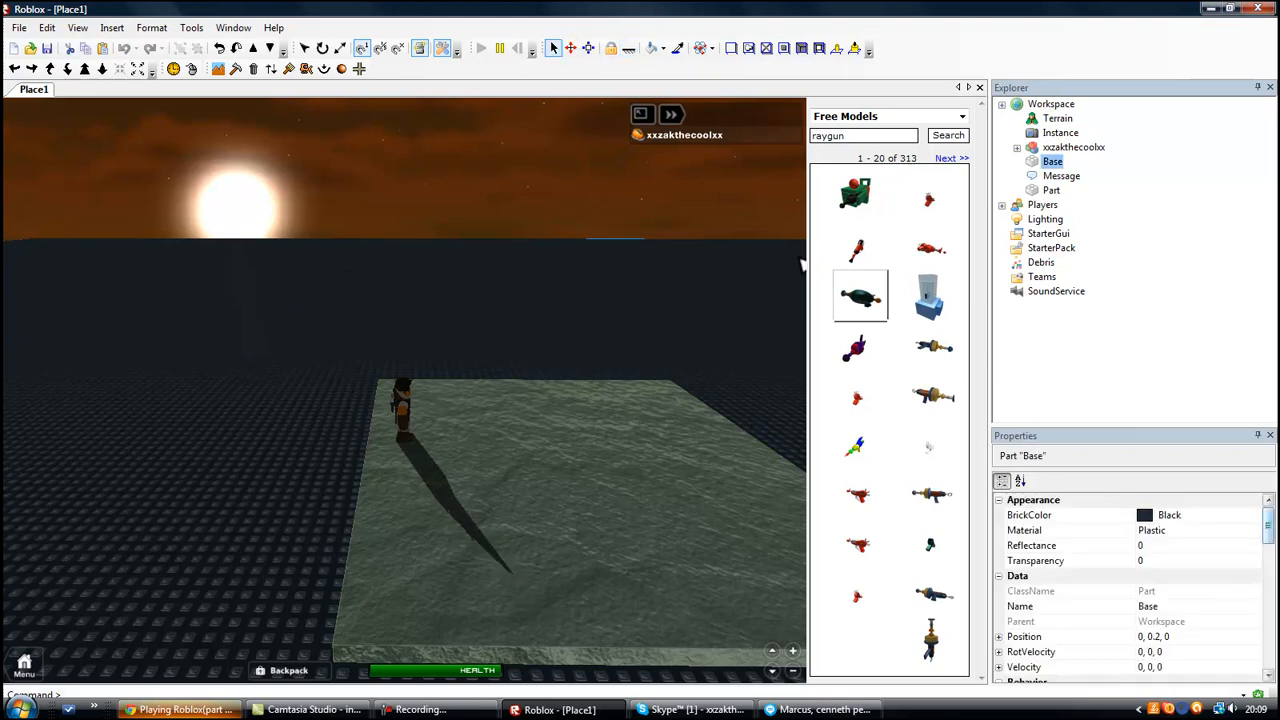
click(628, 49)
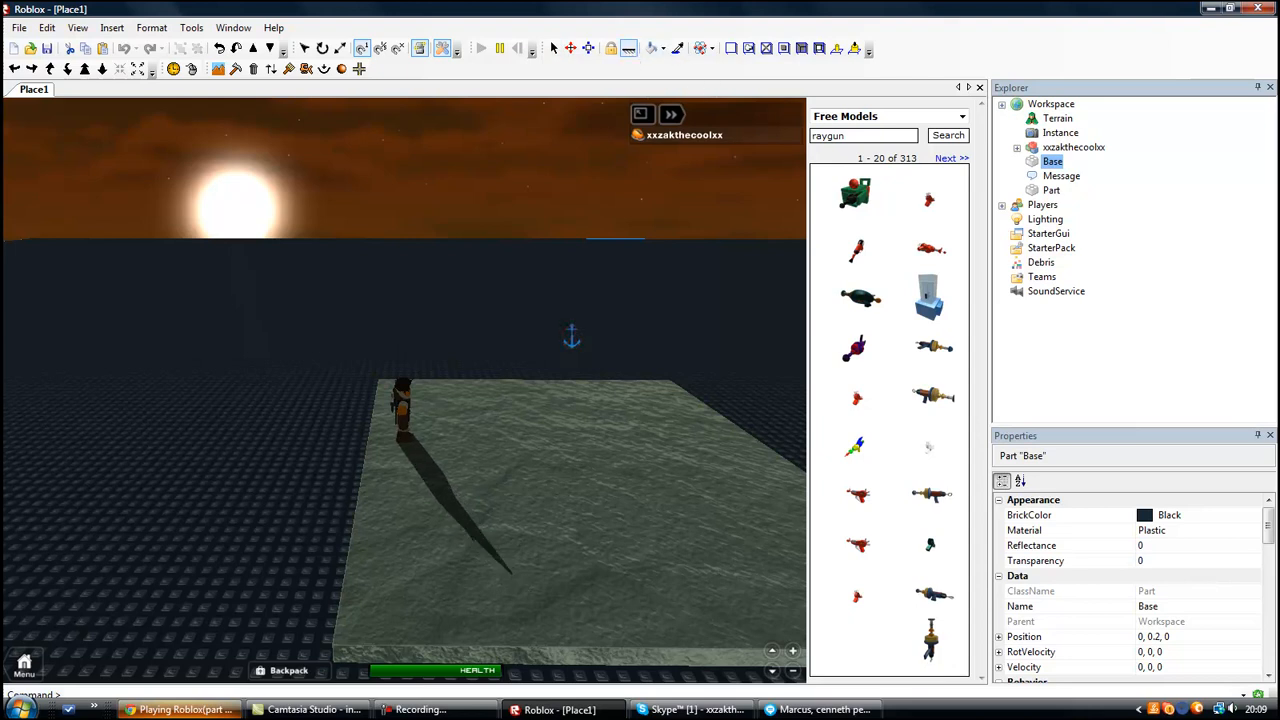
Walk the character around the slab and examine the scene from different angles and distances
scroll(463, 304, down, 2)
right_drag(479, 304, 478, 304)
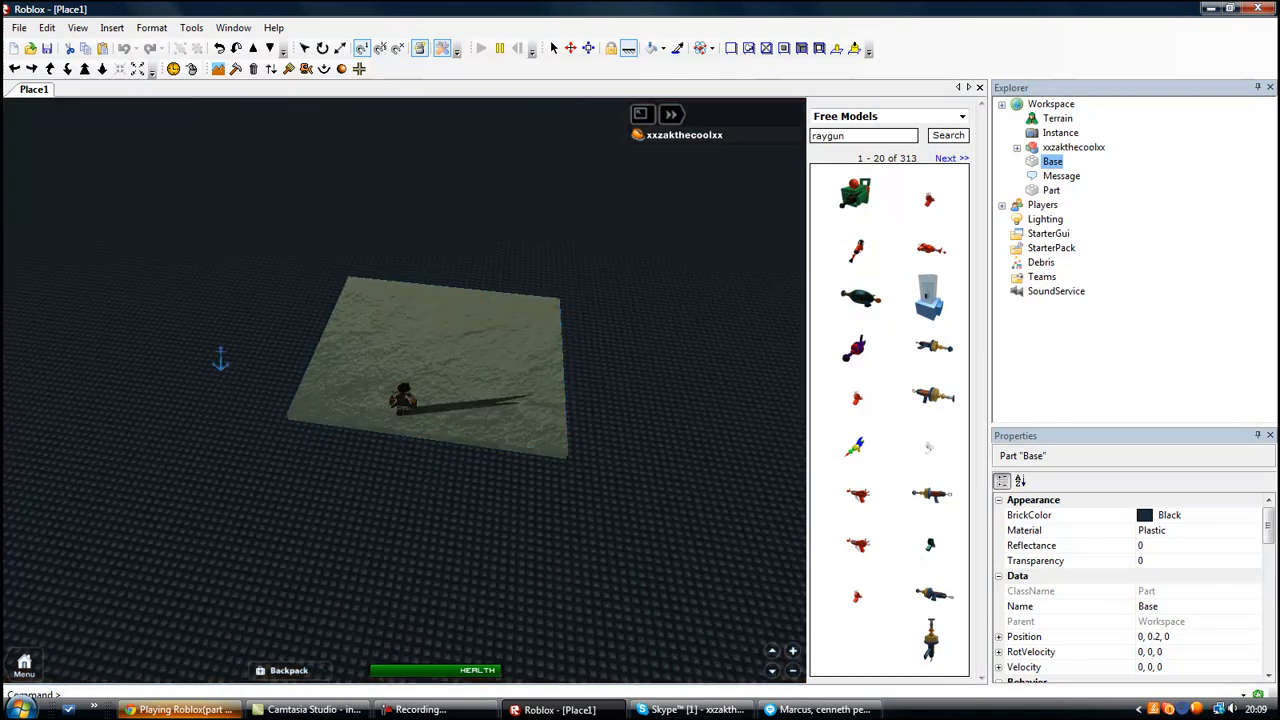
right_drag(220, 358, 222, 357)
scroll(228, 358, up, 3)
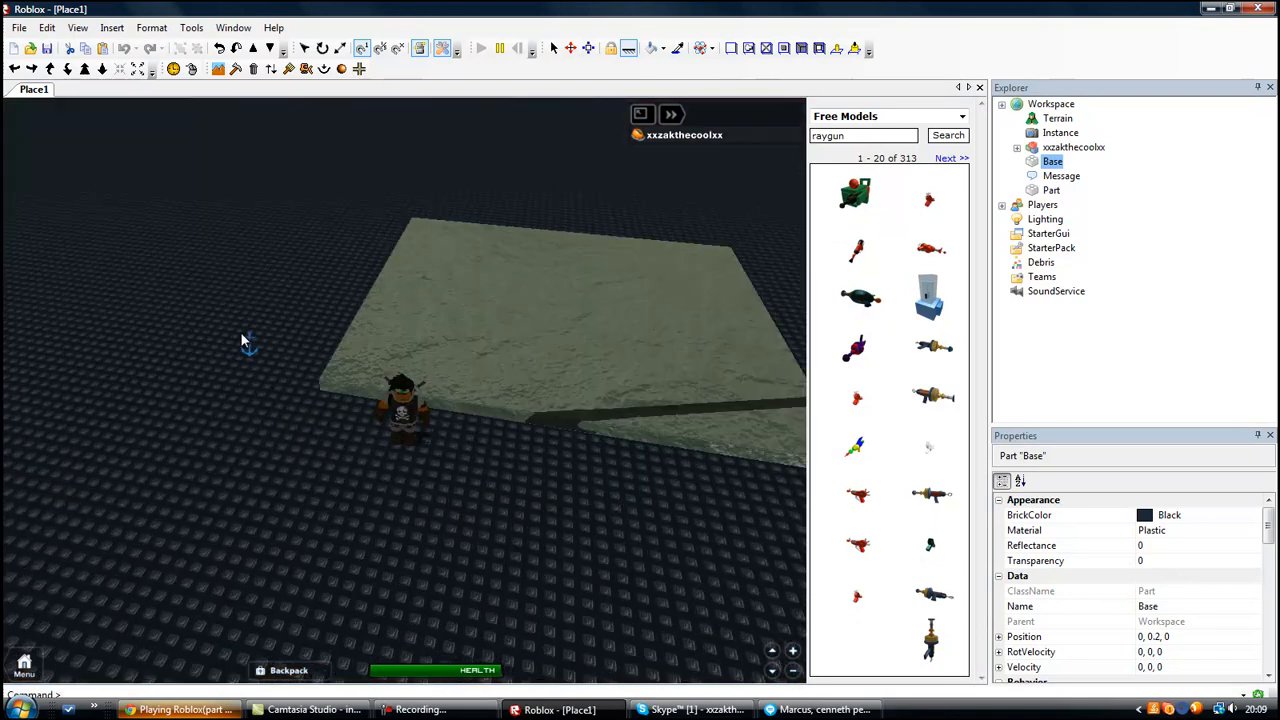
right_drag(257, 286, 257, 286)
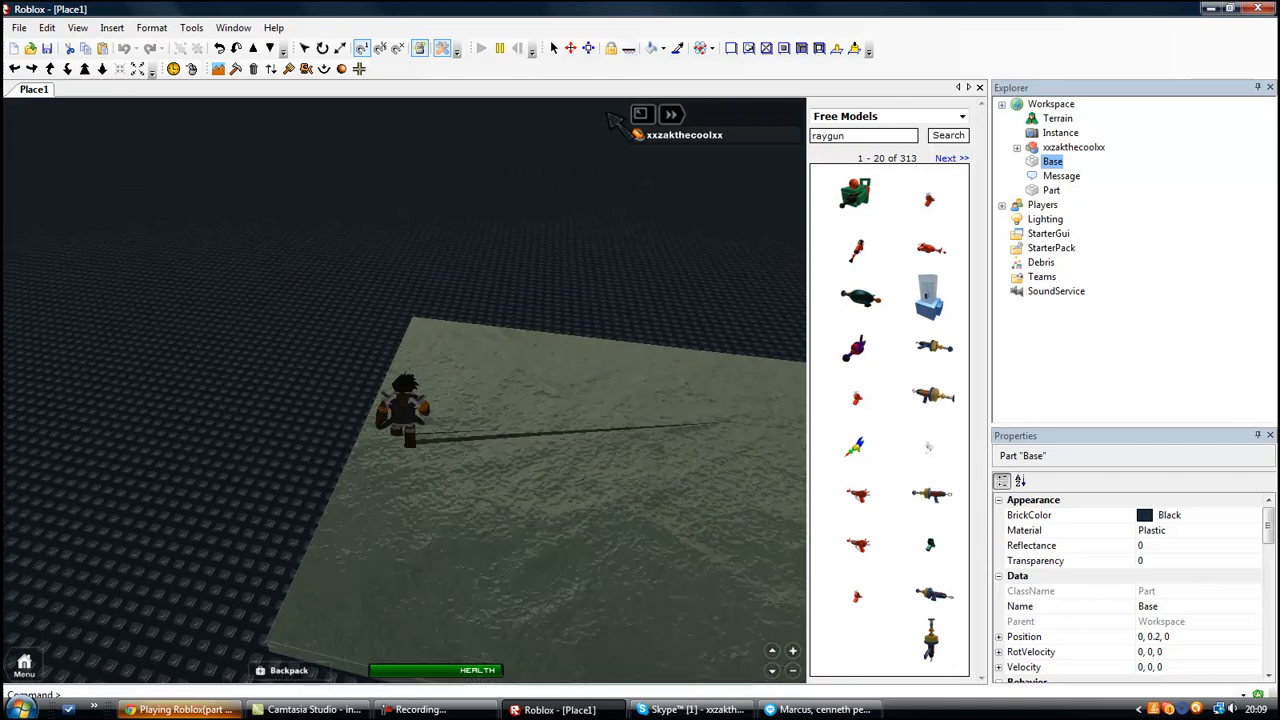
right_drag(528, 297, 528, 297)
right_drag(506, 482, 406, 541)
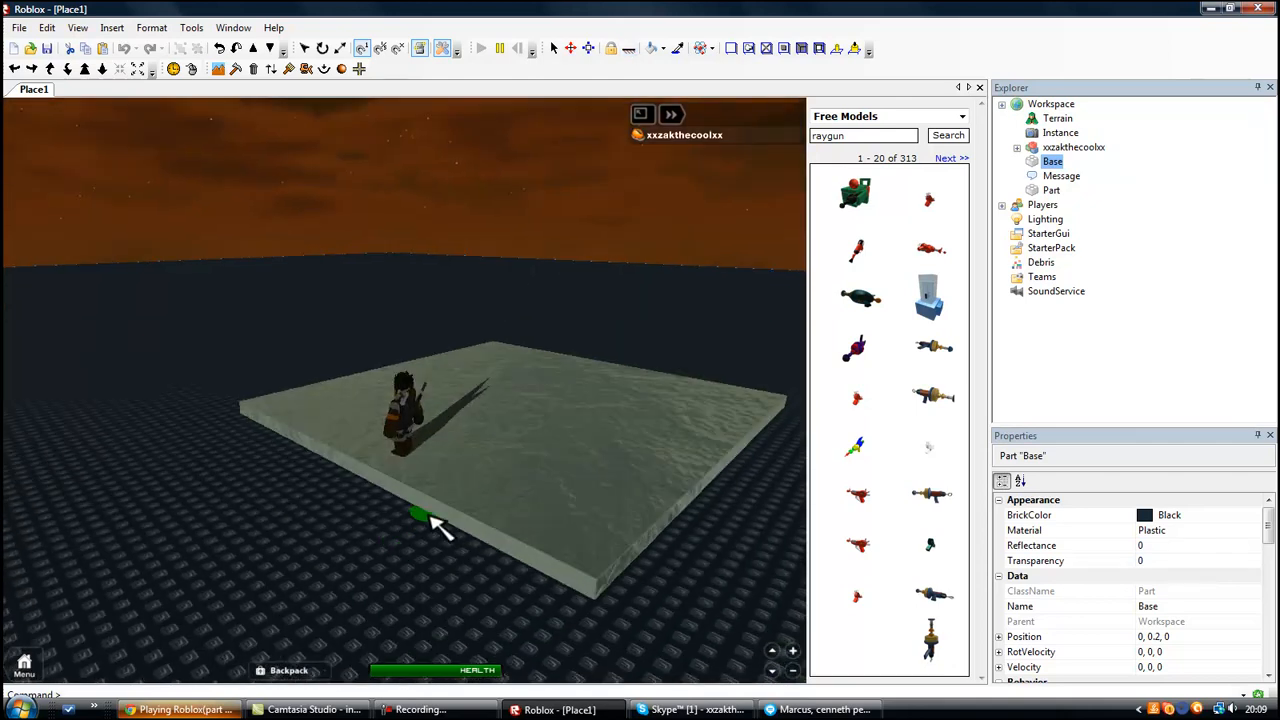
right_drag(425, 520, 434, 514)
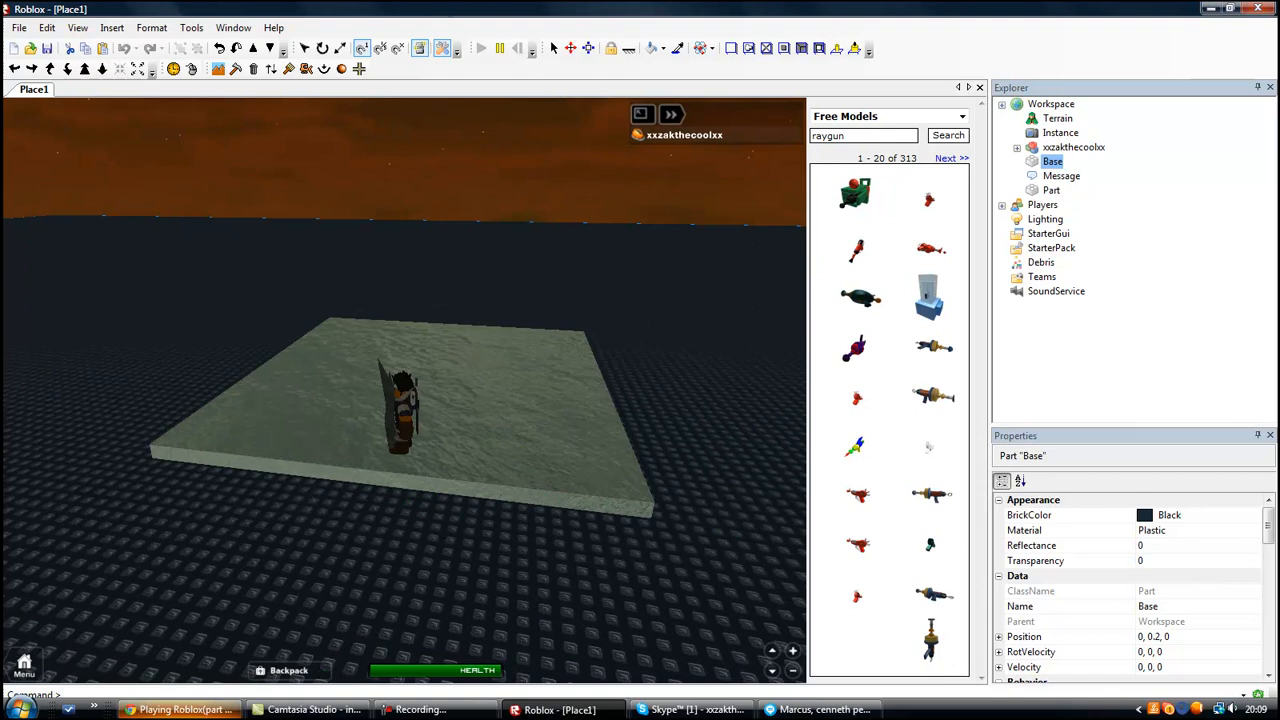
click(502, 45)
right_drag(503, 271, 488, 260)
Close the place, saving its changes to Roblox, and switch to the Roblox profile page in the web browser
click(980, 88)
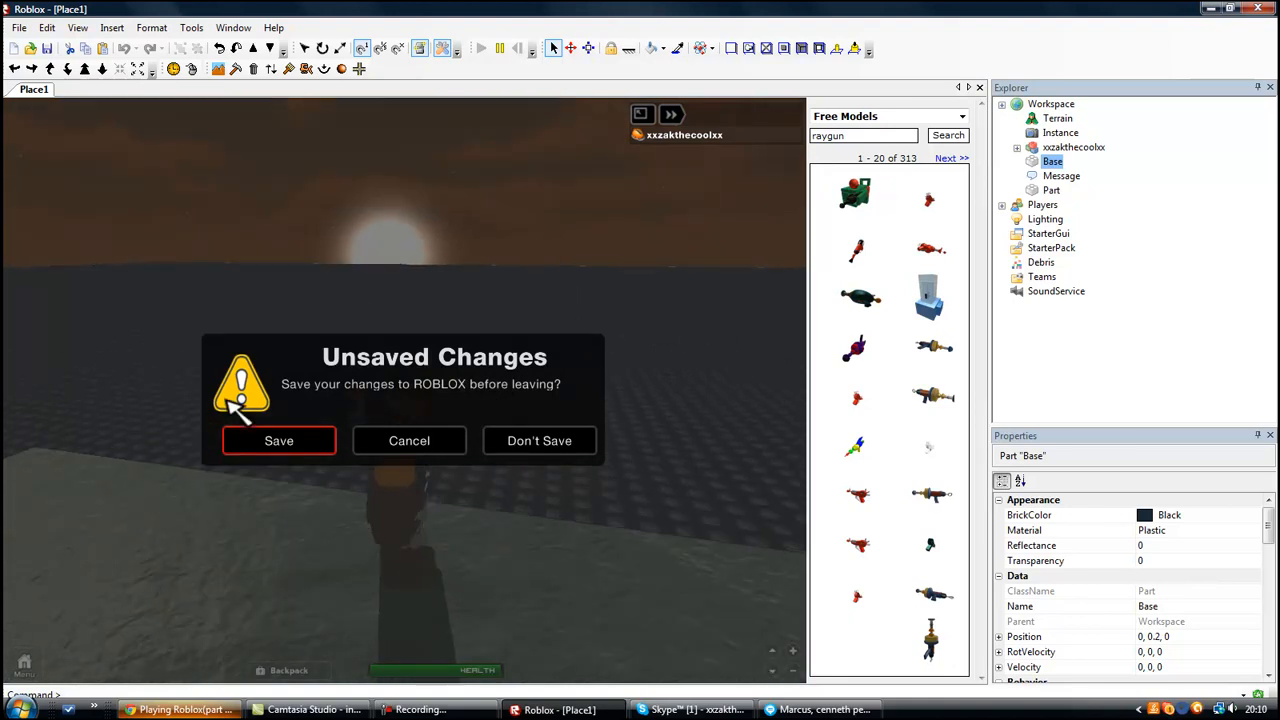
click(272, 441)
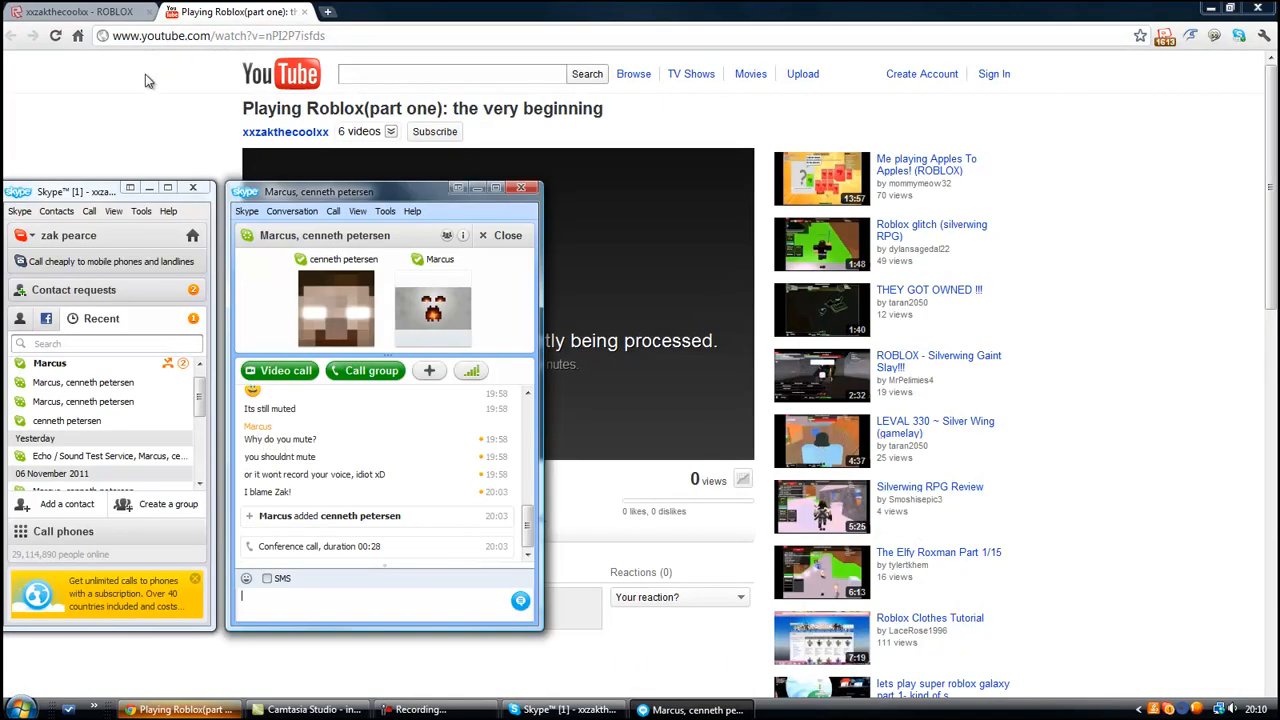
click(140, 101)
click(105, 11)
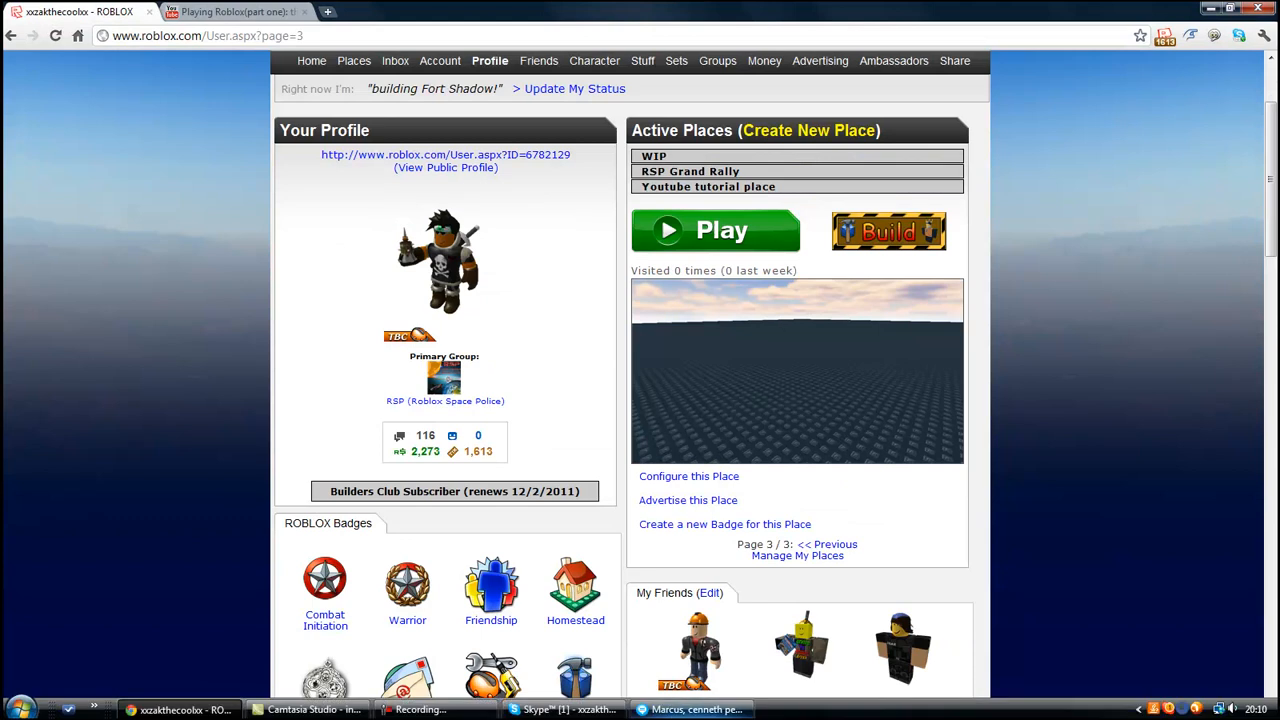